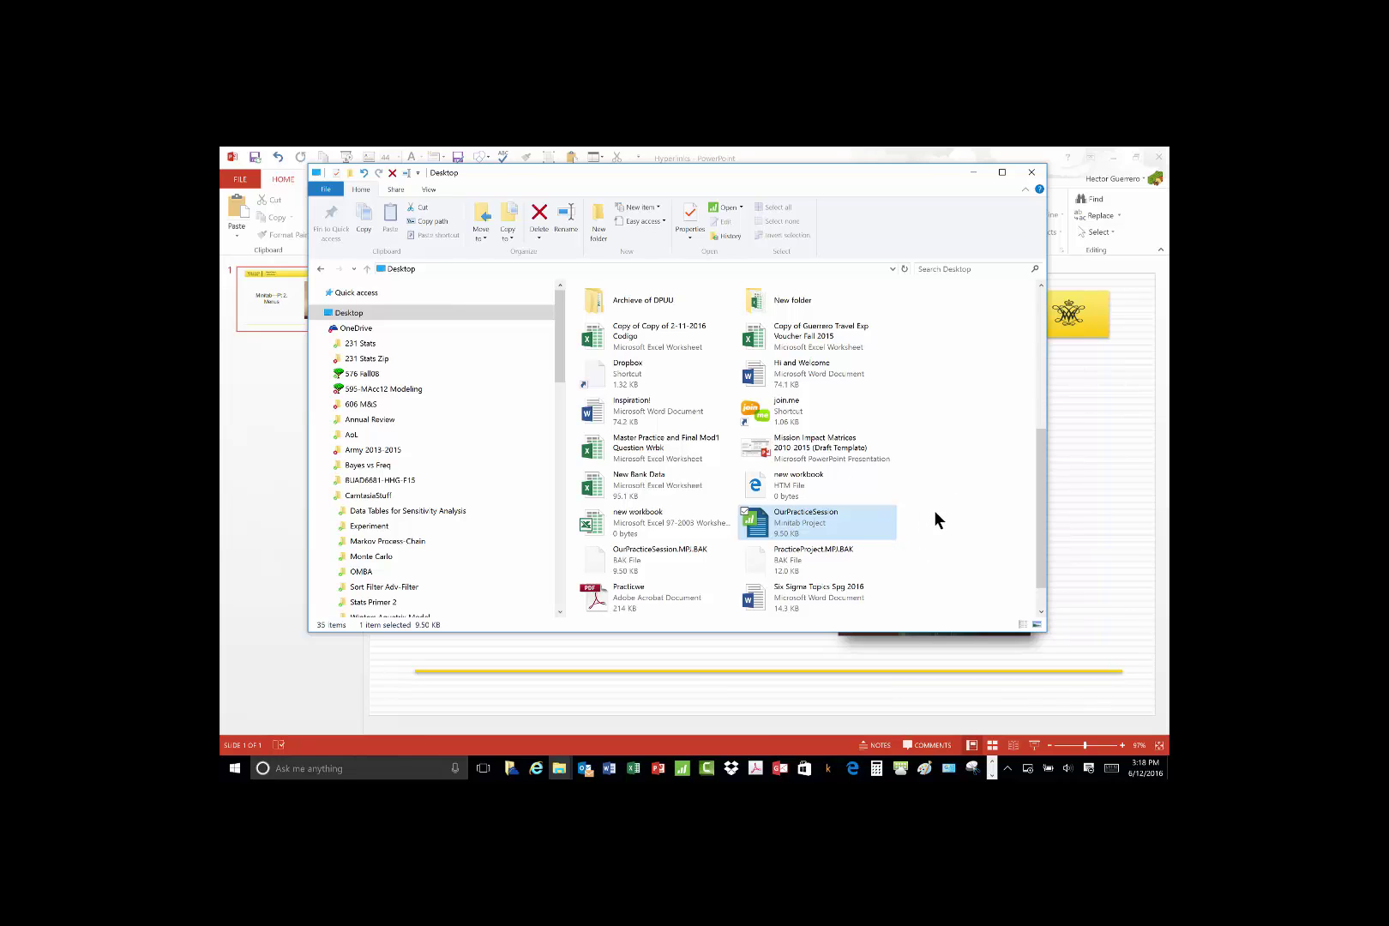
- Open the OurPracticeSession Minitab project from the Desktop folder
double_click(855, 529)
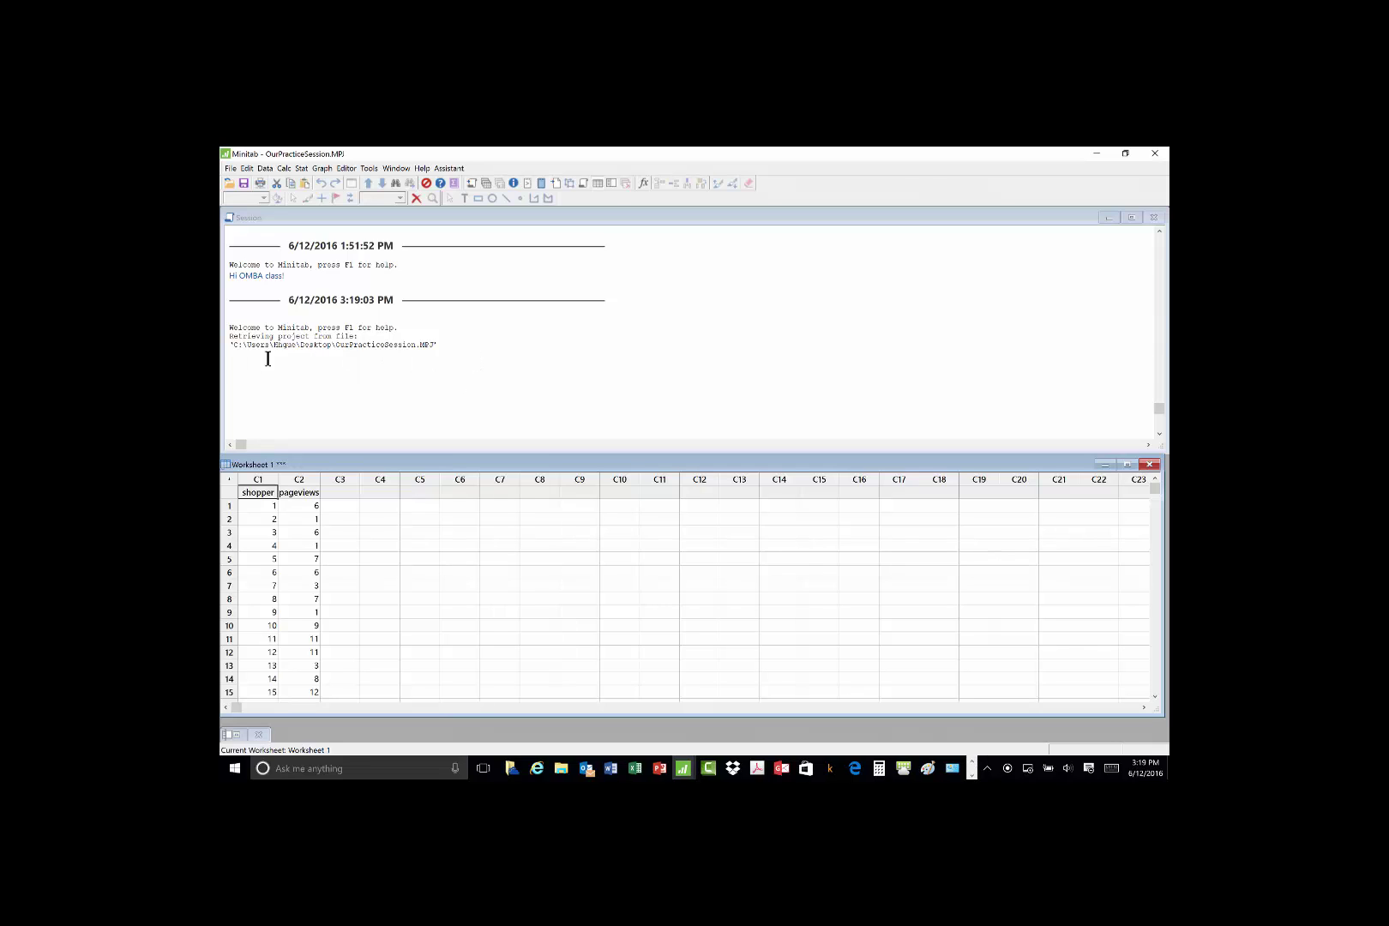
- Examine the shopper and pageviews columns of the worksheet from the first to the last data row
click(380, 537)
scroll(383, 537, down, 6)
scroll(384, 537, down, 3)
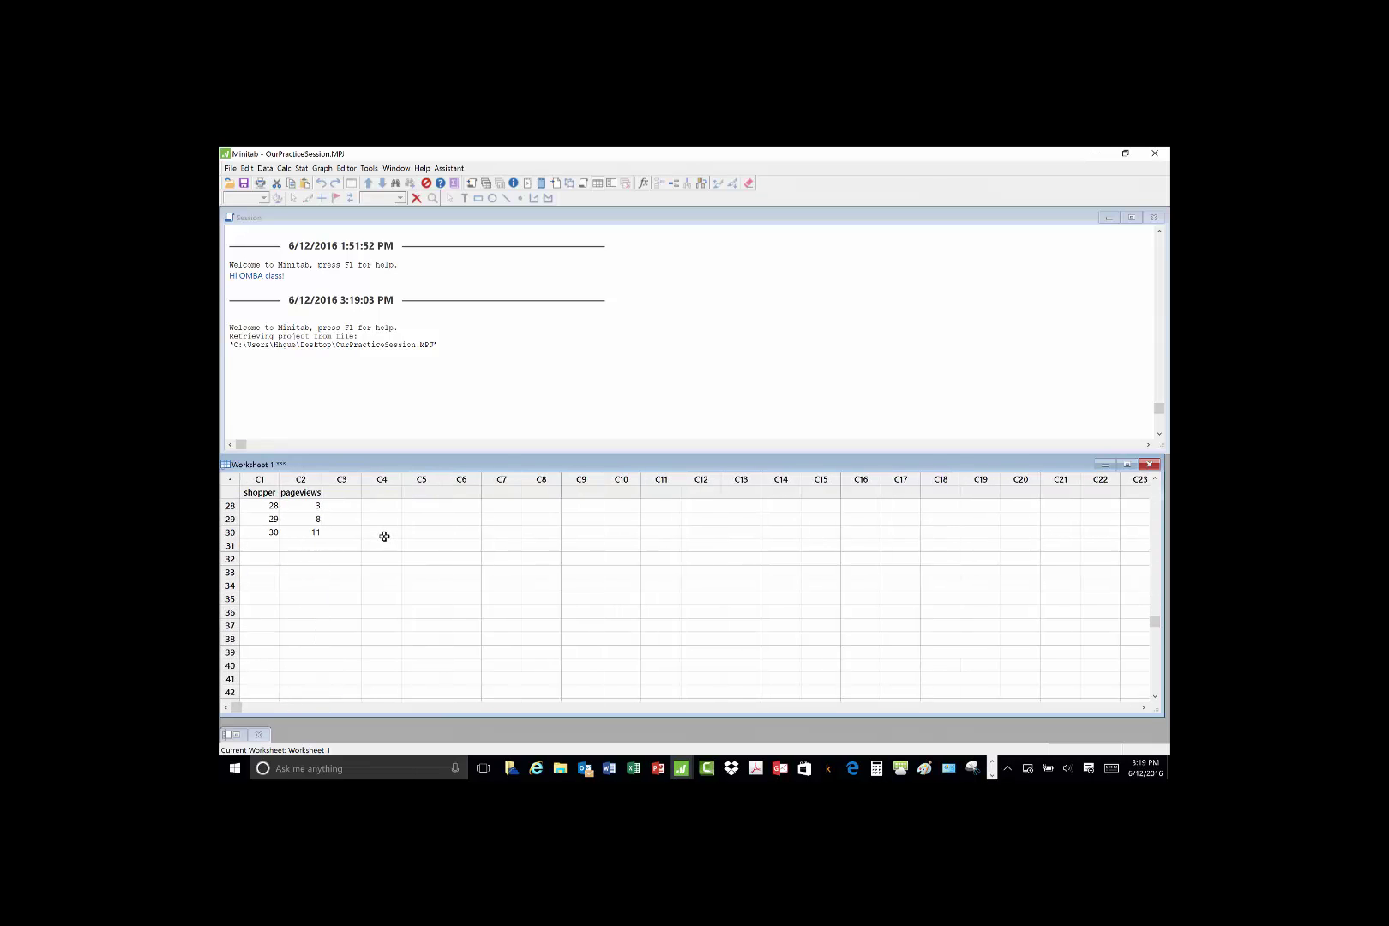
scroll(384, 537, up, 9)
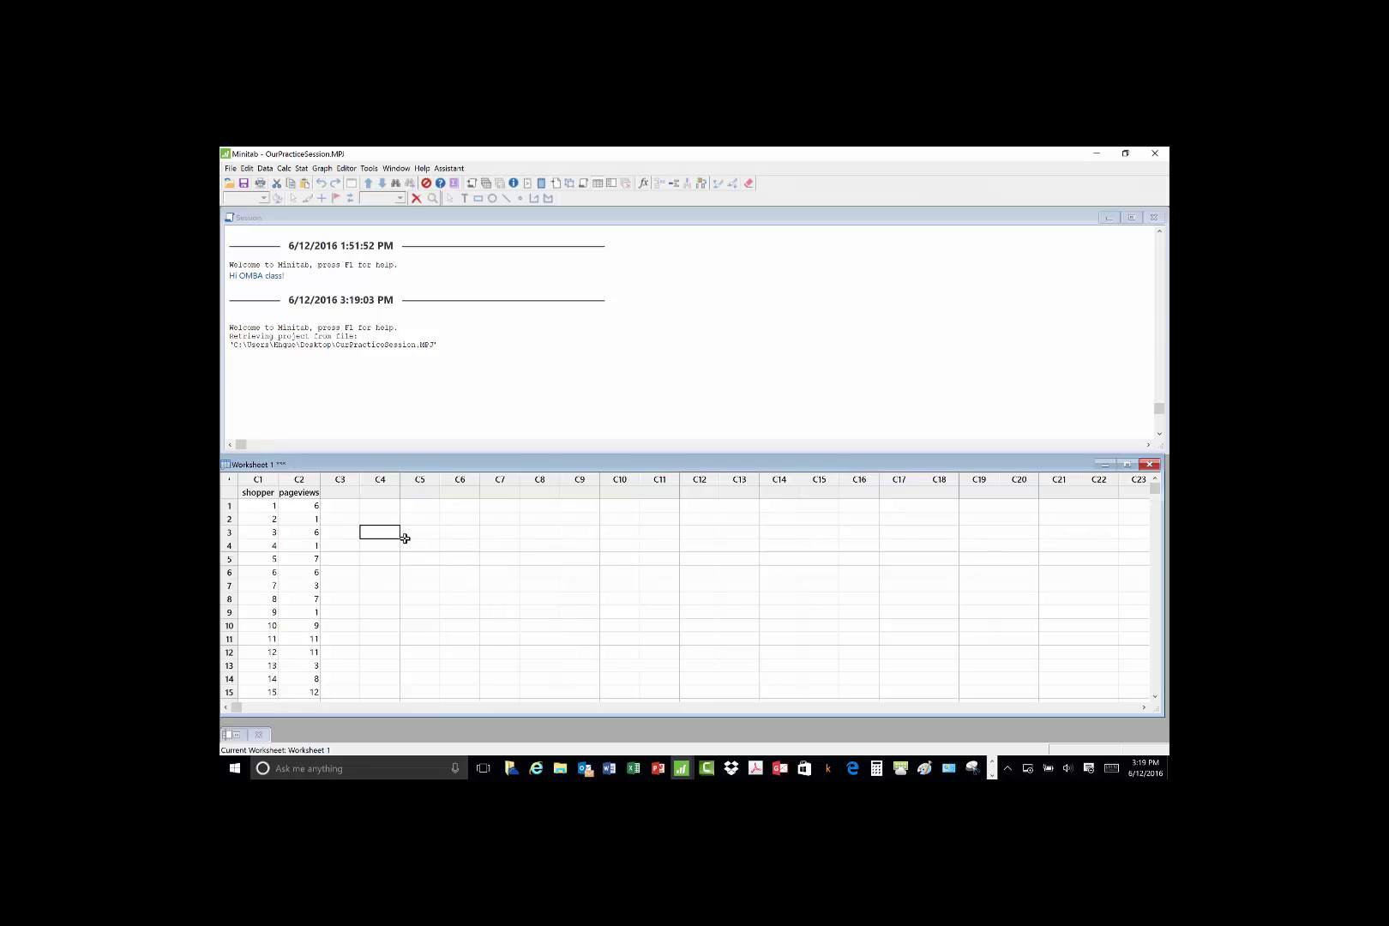
scroll(403, 539, down, 2)
scroll(403, 539, down, 5)
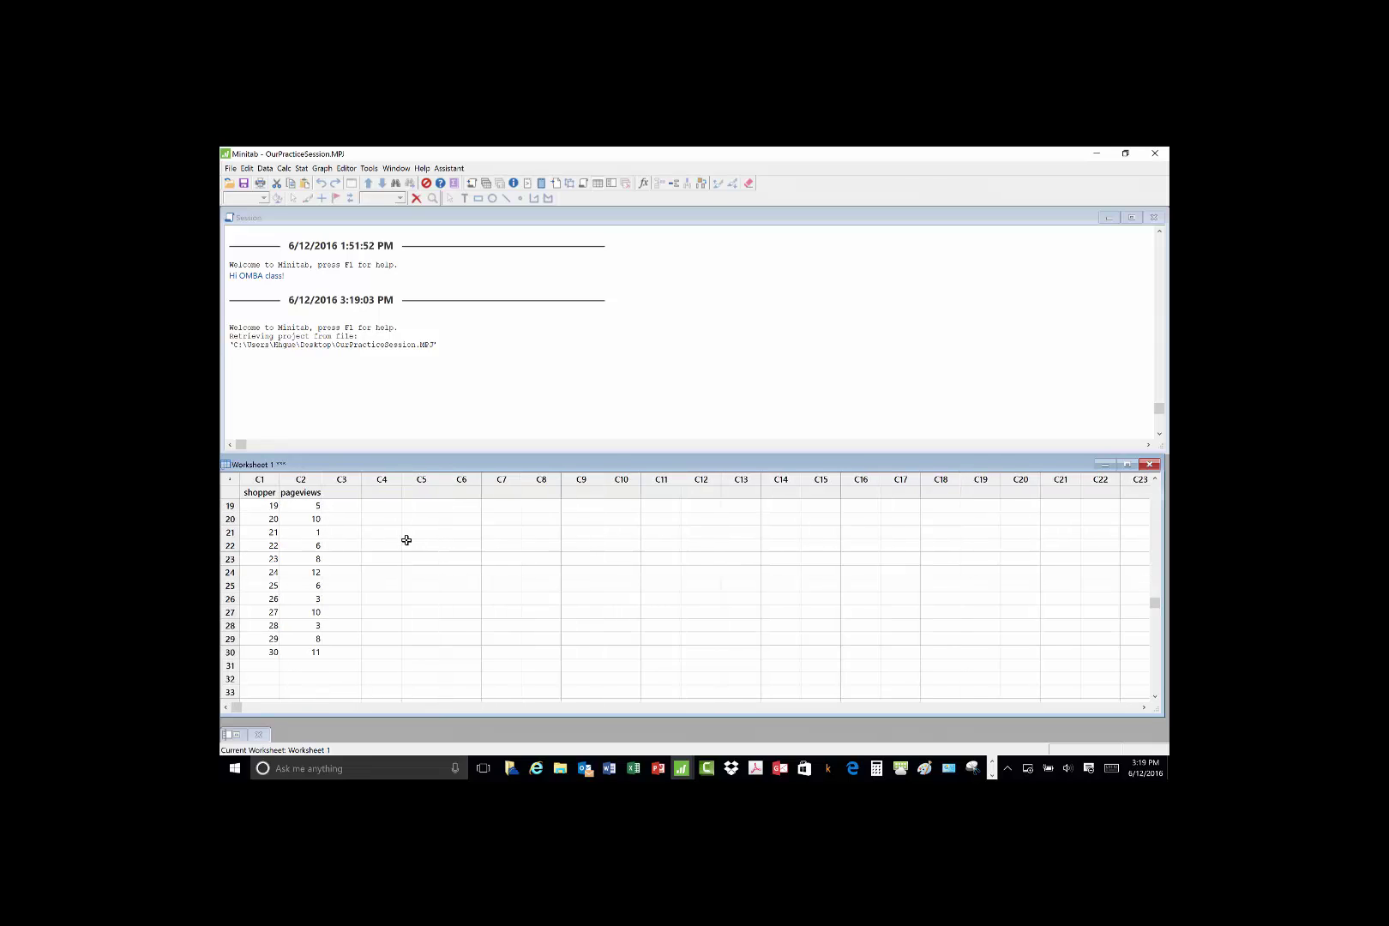
scroll(386, 596, up, 7)
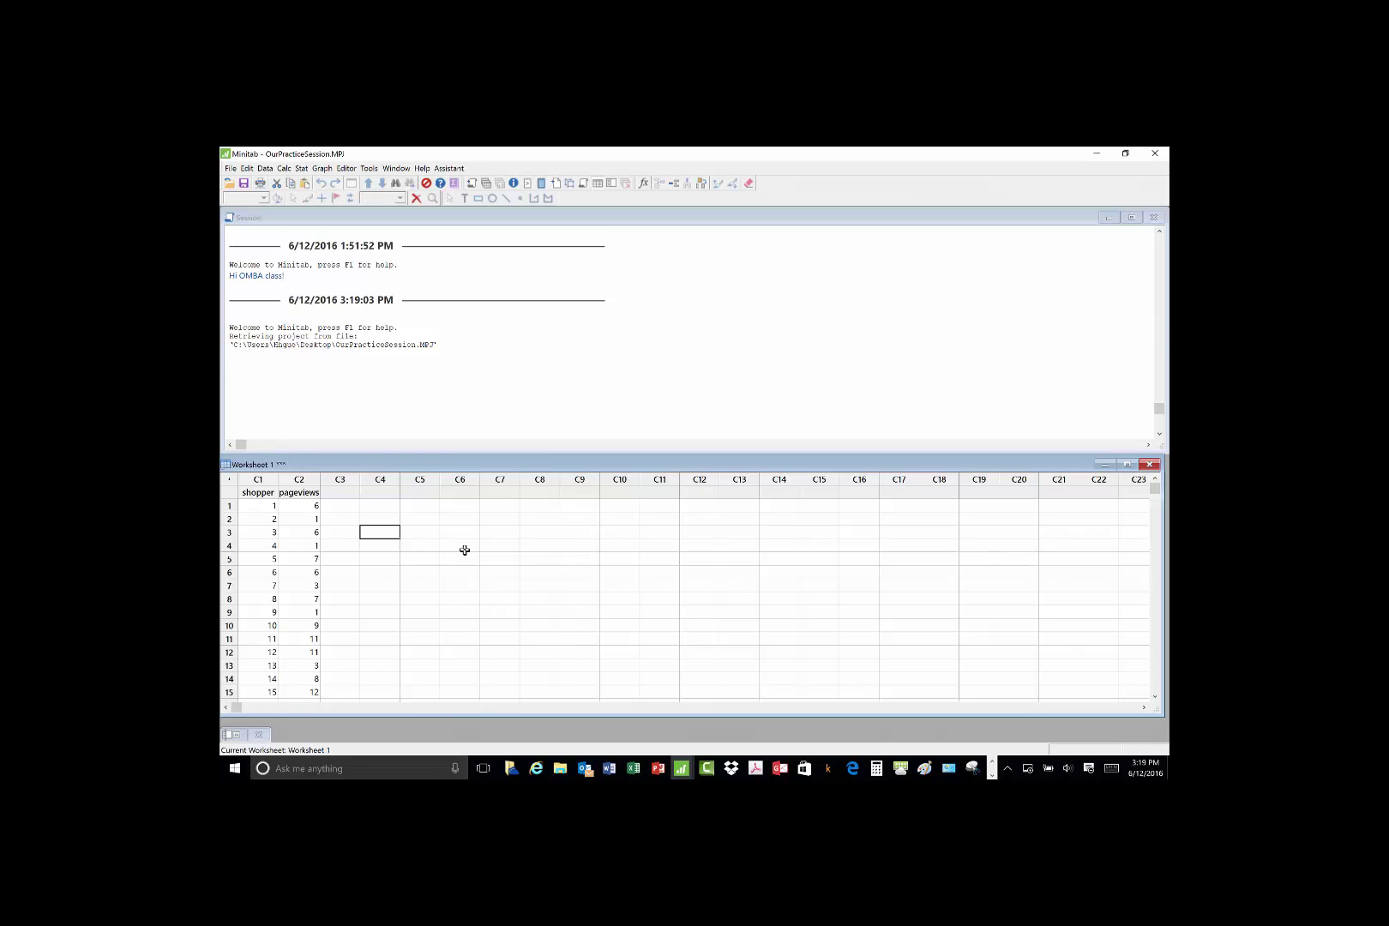
click(262, 560)
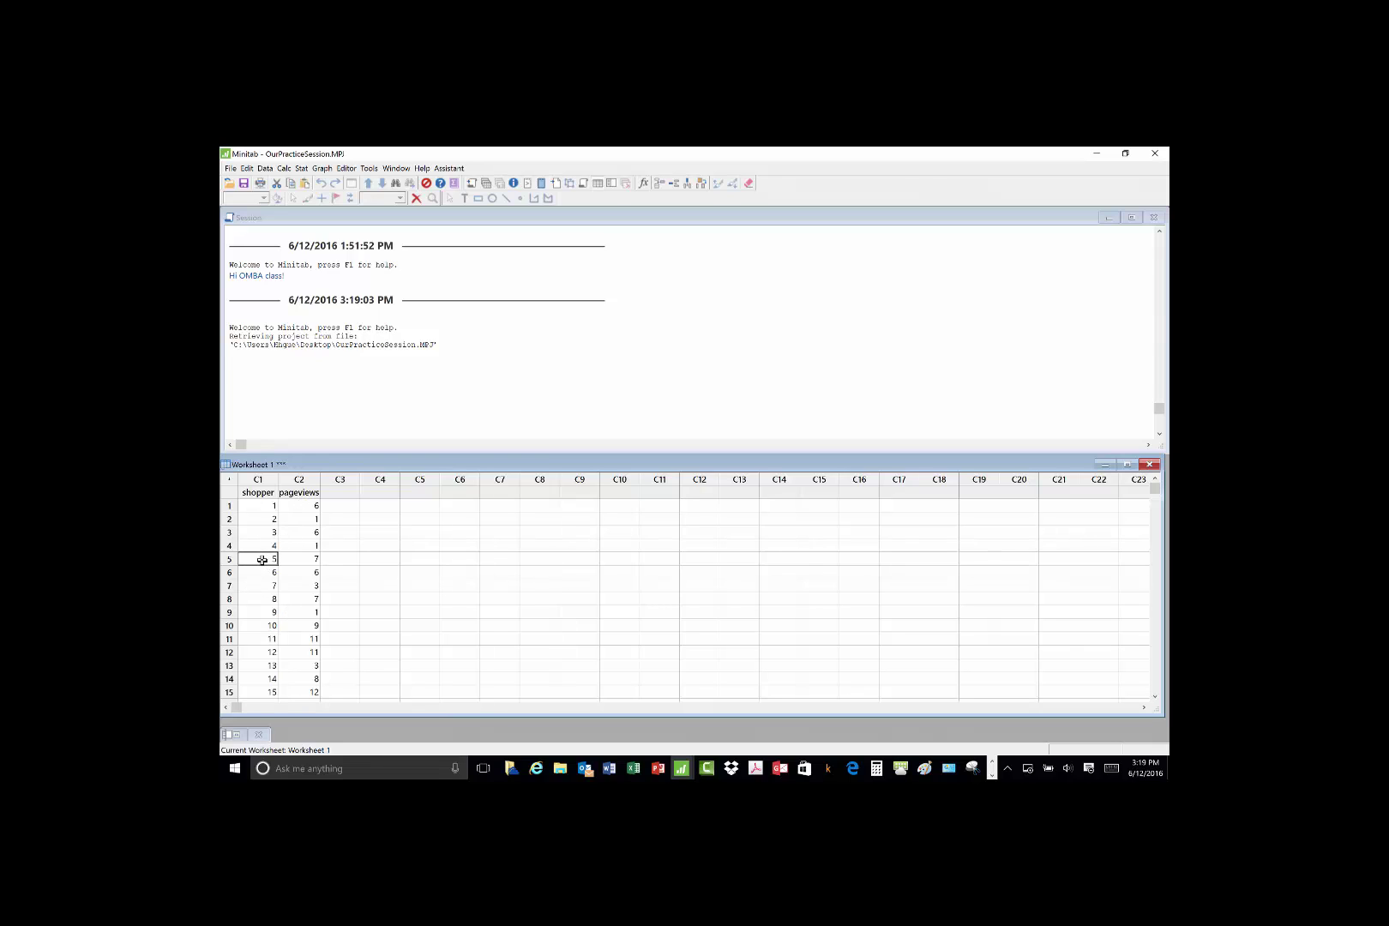
click(314, 565)
click(231, 168)
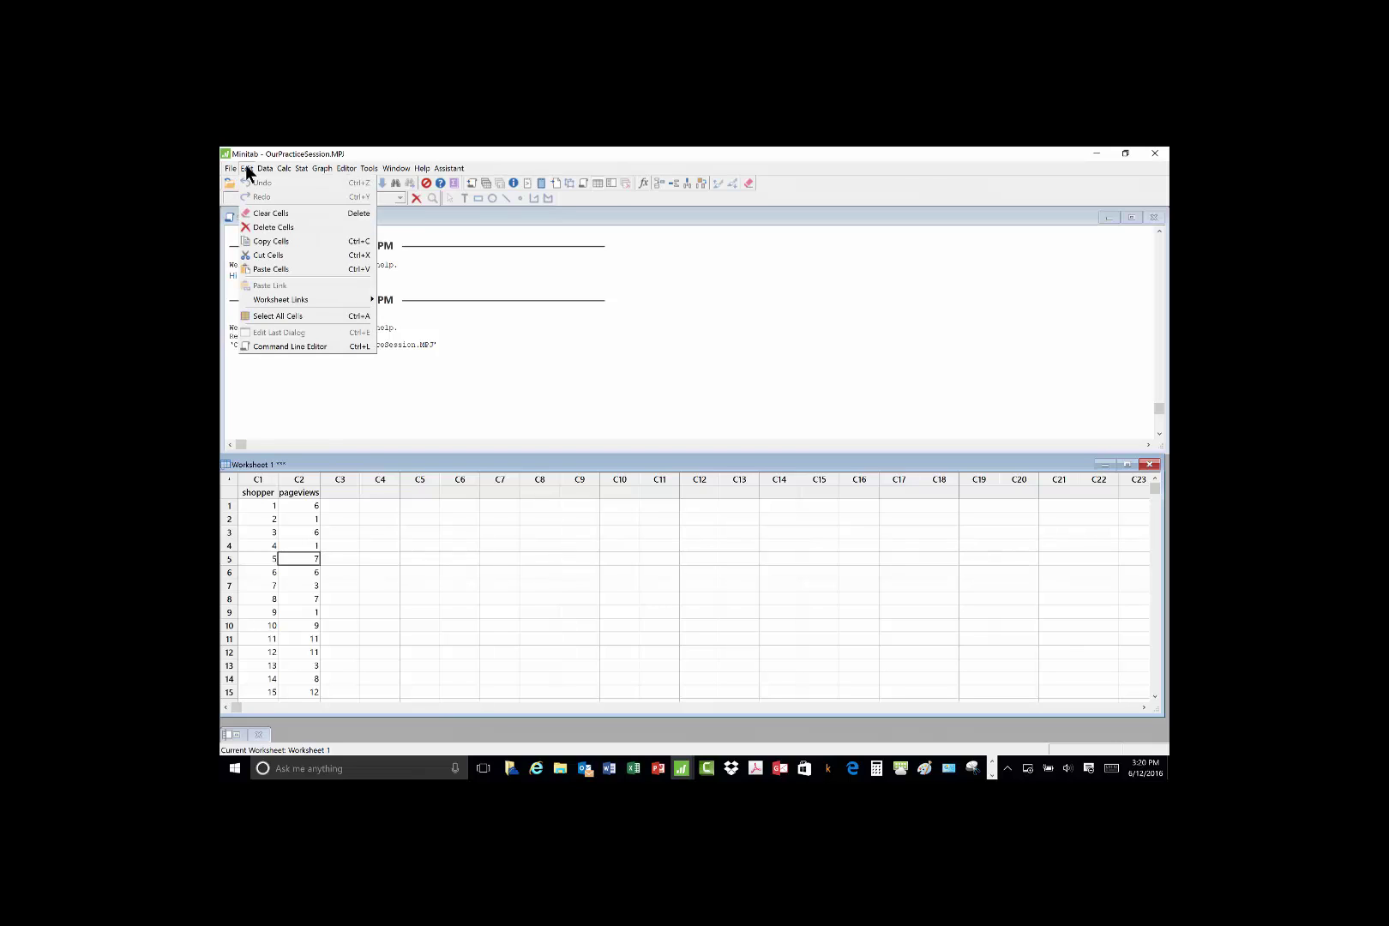
click(247, 169)
click(247, 169)
click(553, 400)
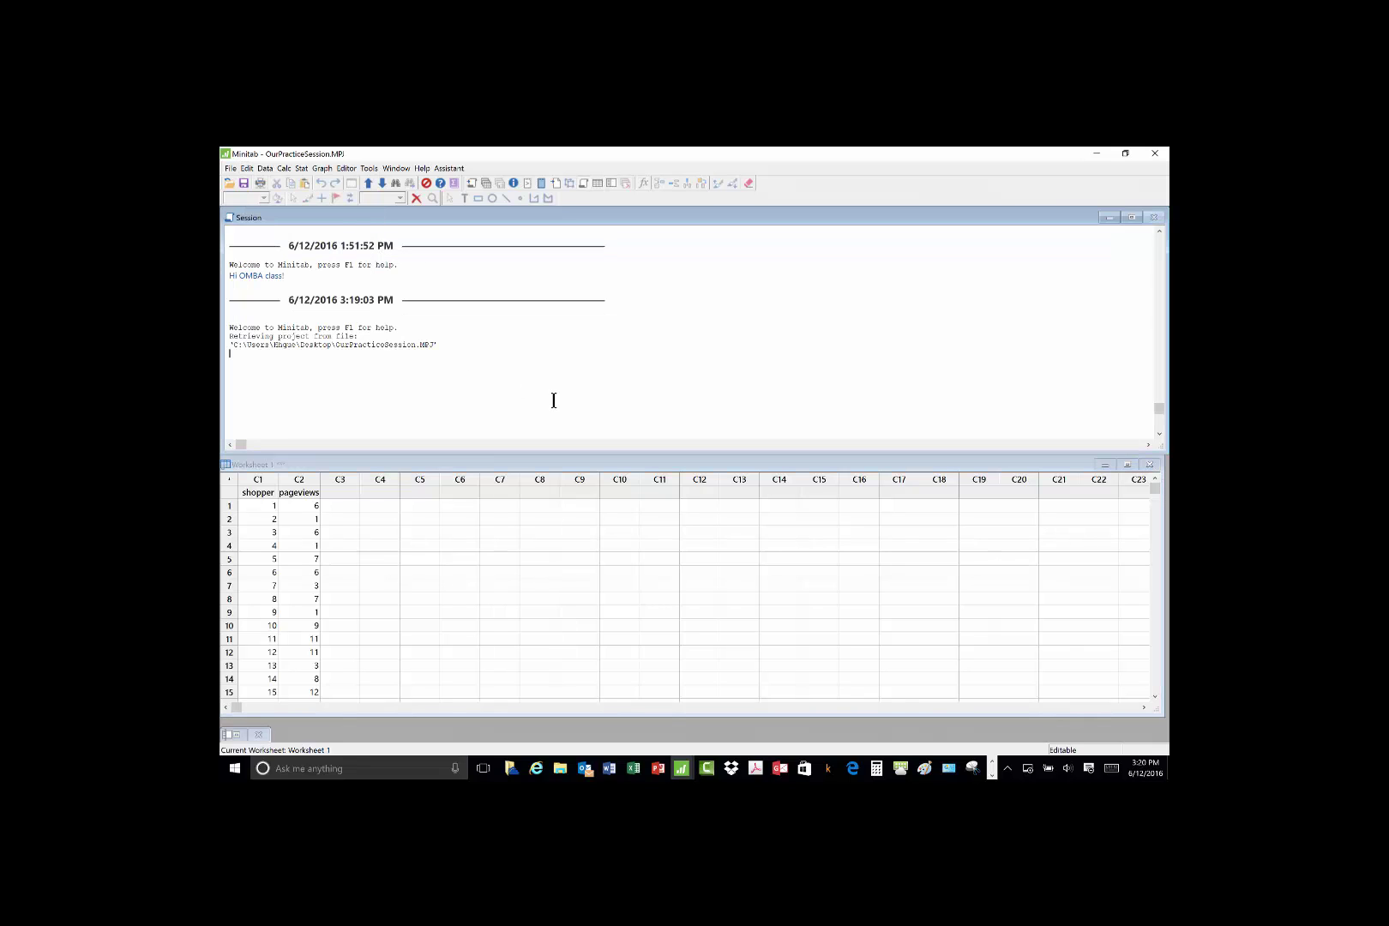
- Cut rows 1 to 4 of the shopper and pageviews columns, then check the remaining worksheet data
click(256, 505)
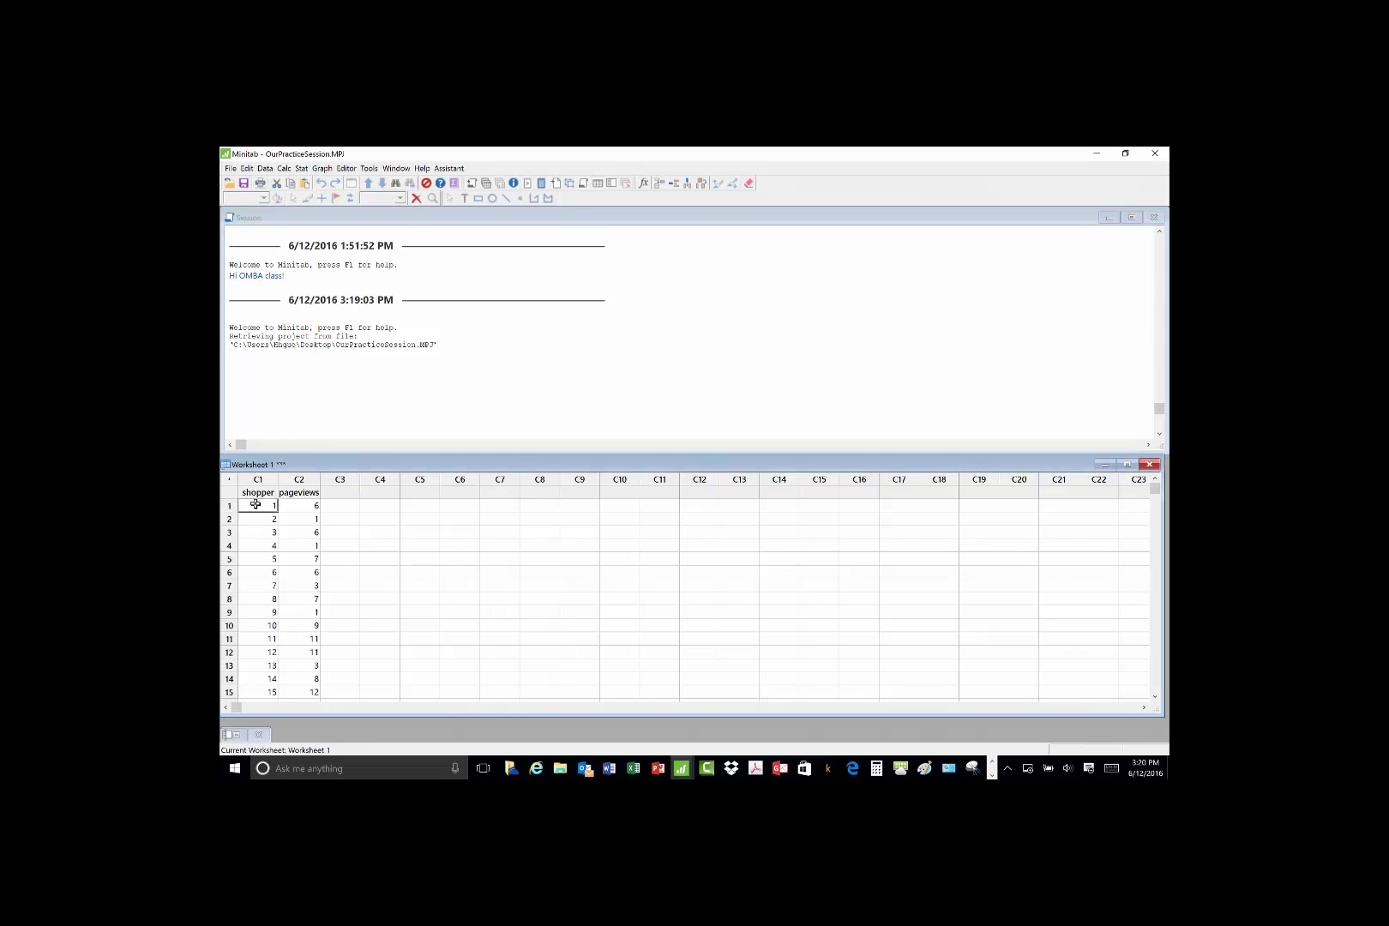
drag(255, 506, 316, 544)
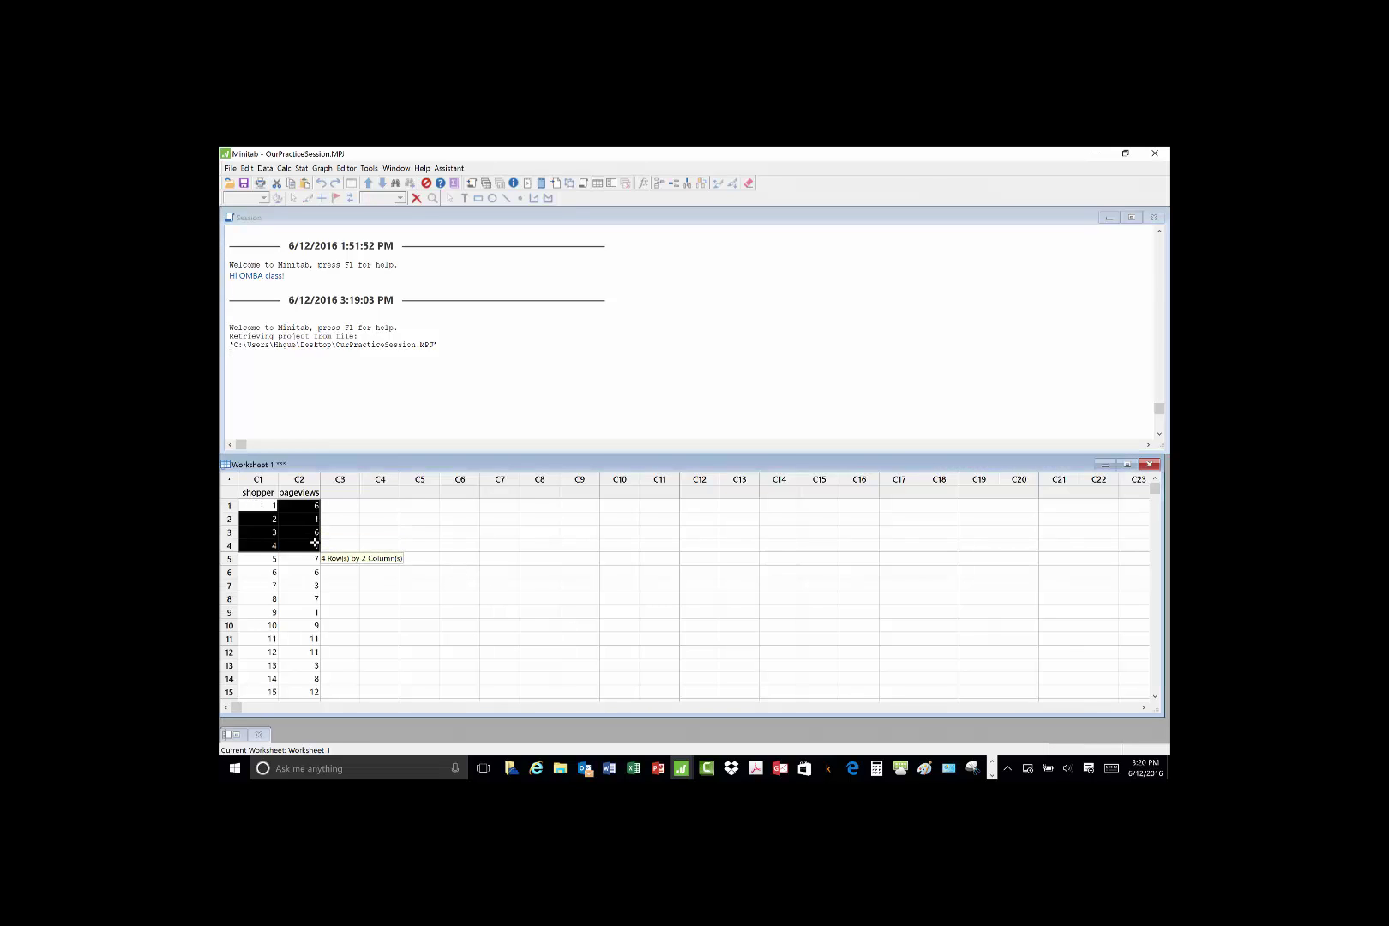
click(247, 170)
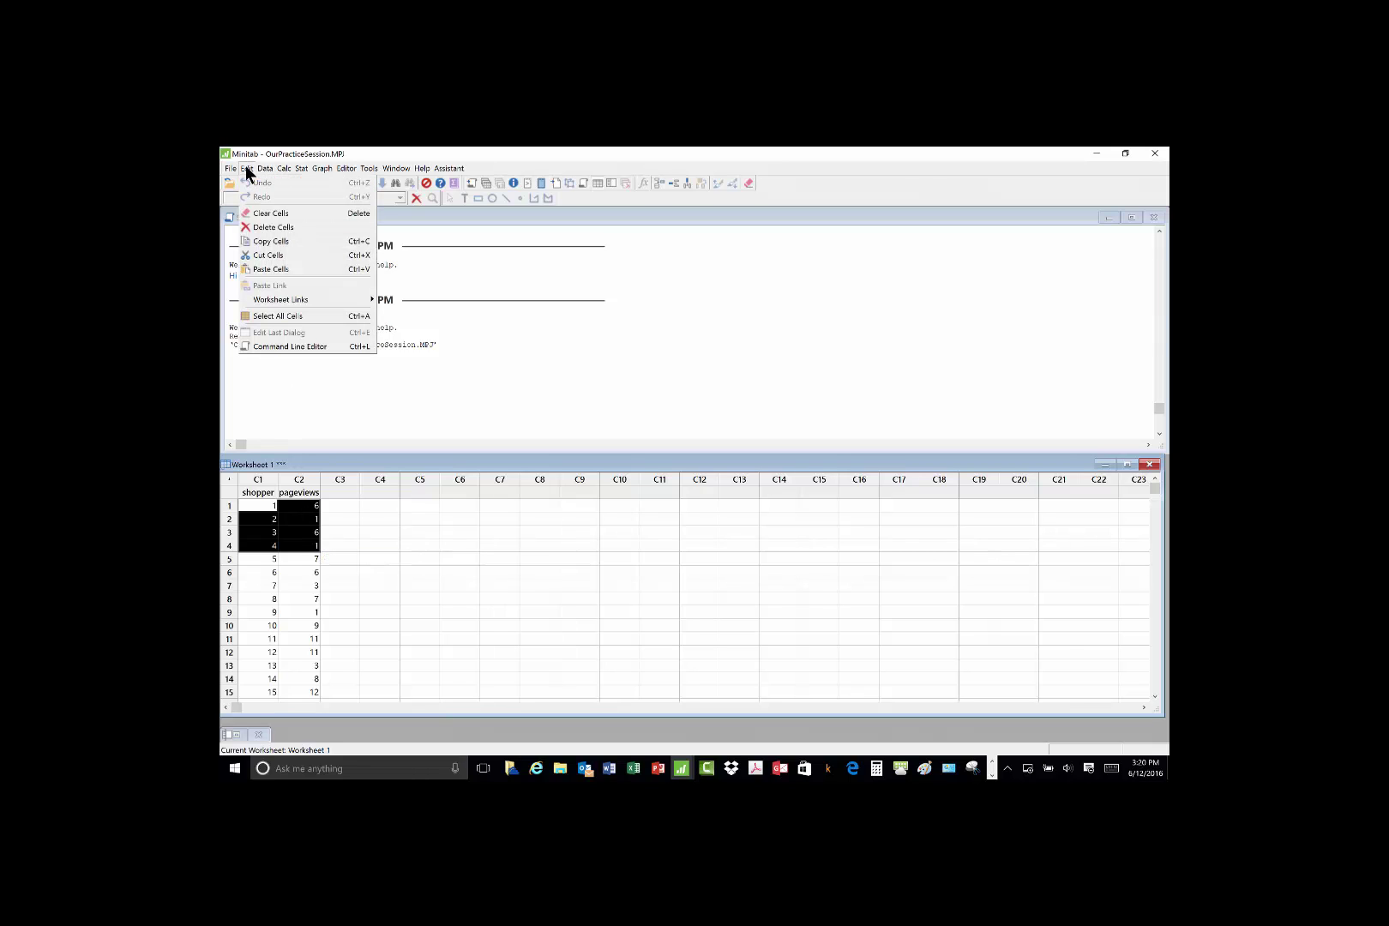
click(271, 256)
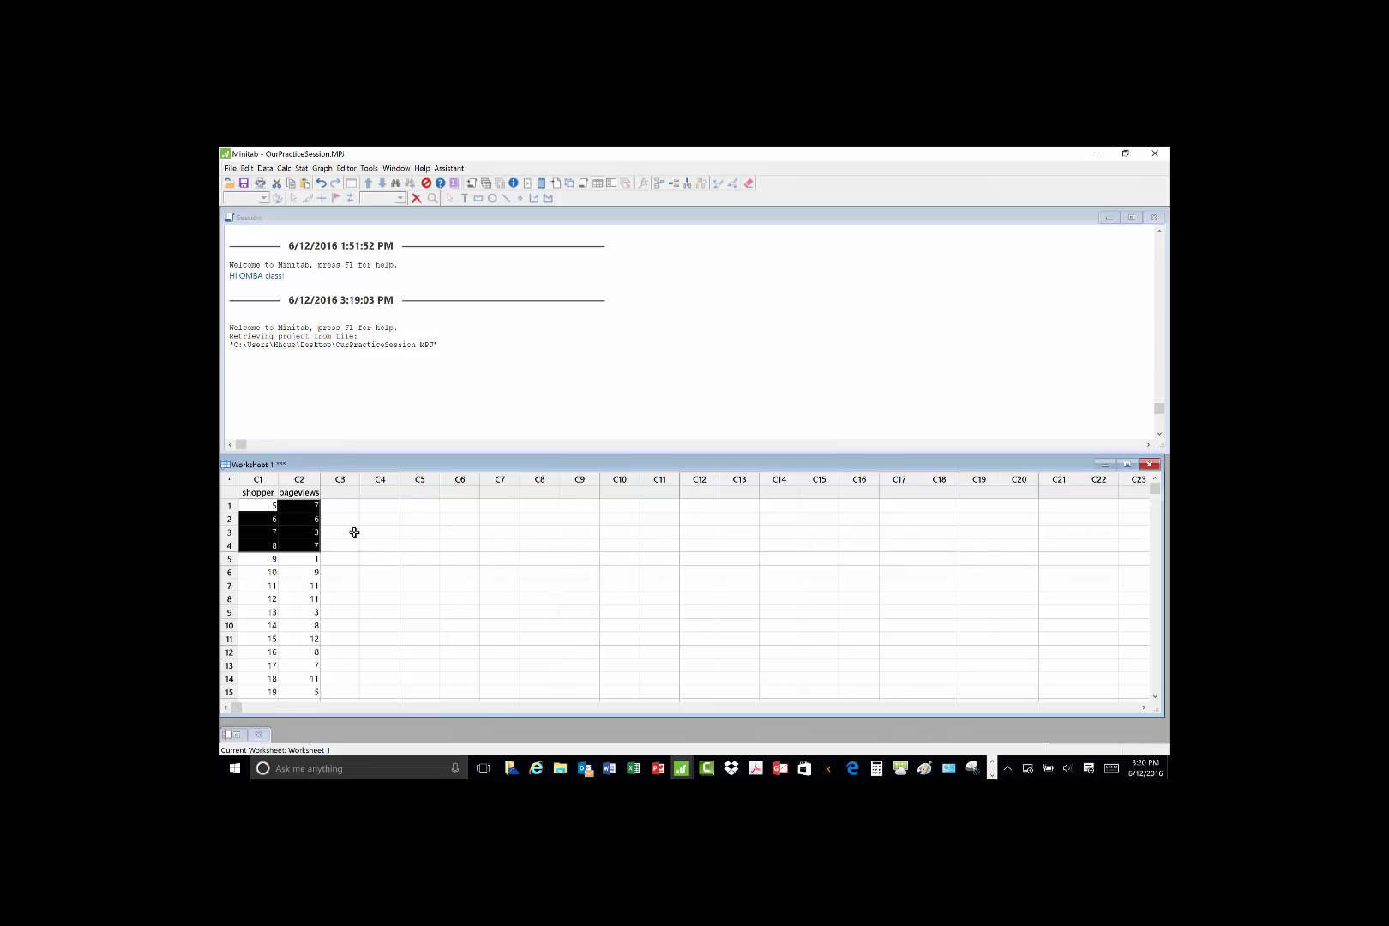
scroll(426, 638, down, 5)
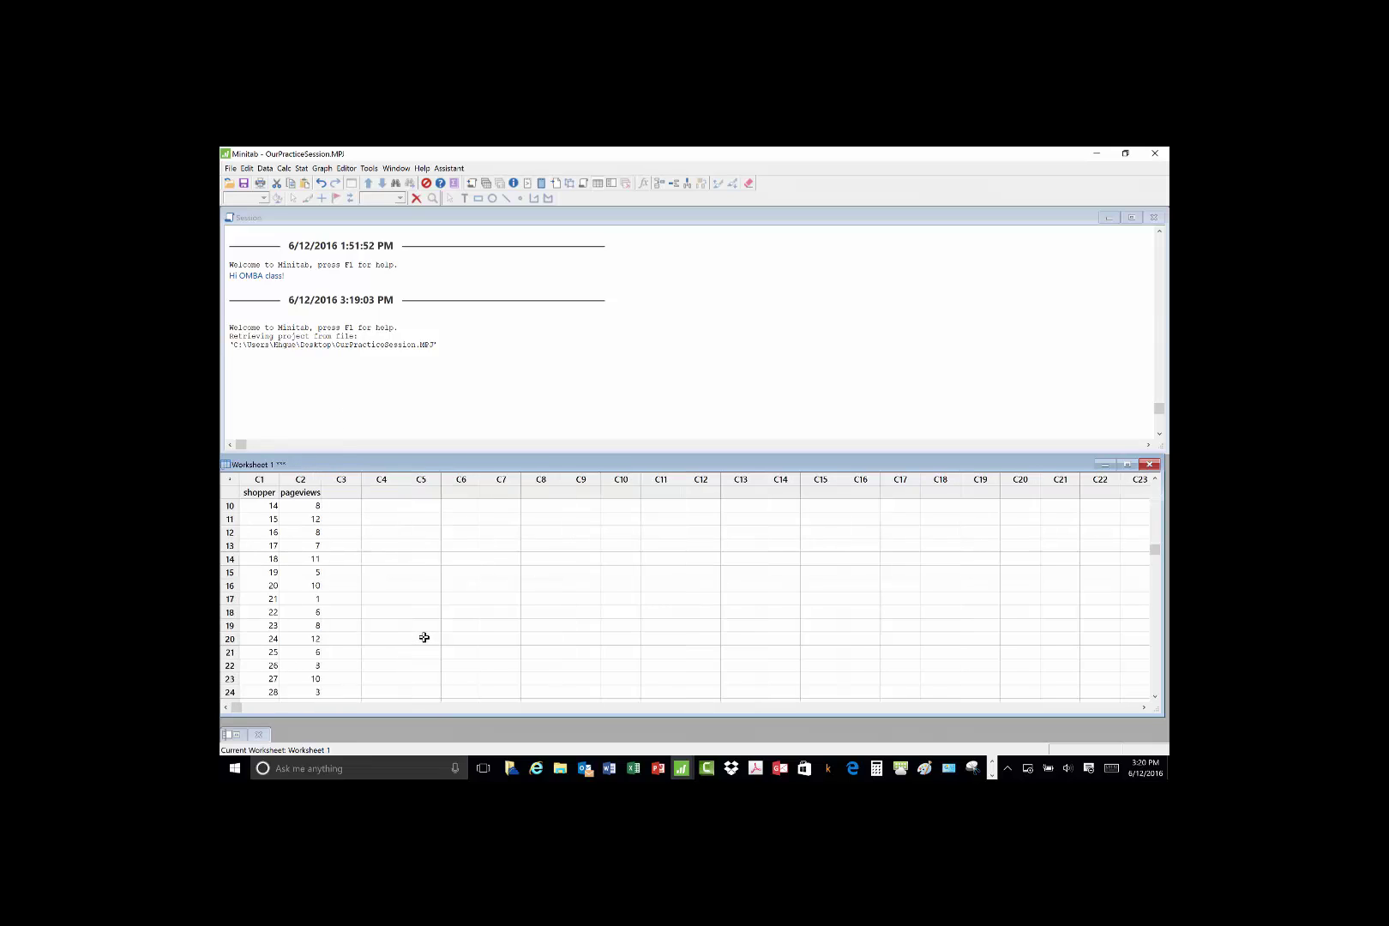
scroll(421, 637, up, 5)
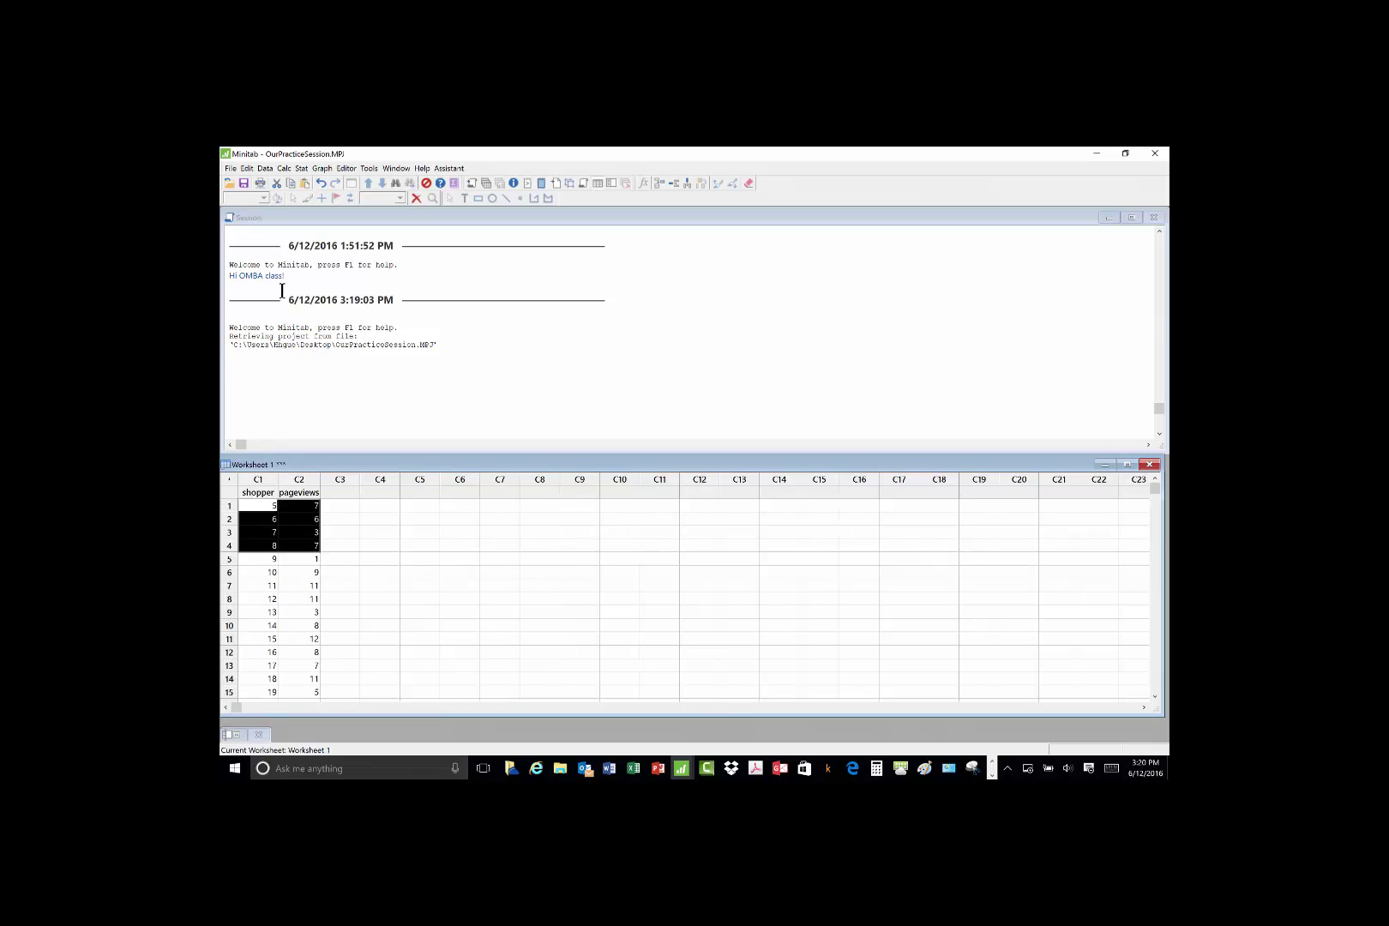
- Undo the cut of the first four rows in the shopper and pageviews columns
click(247, 169)
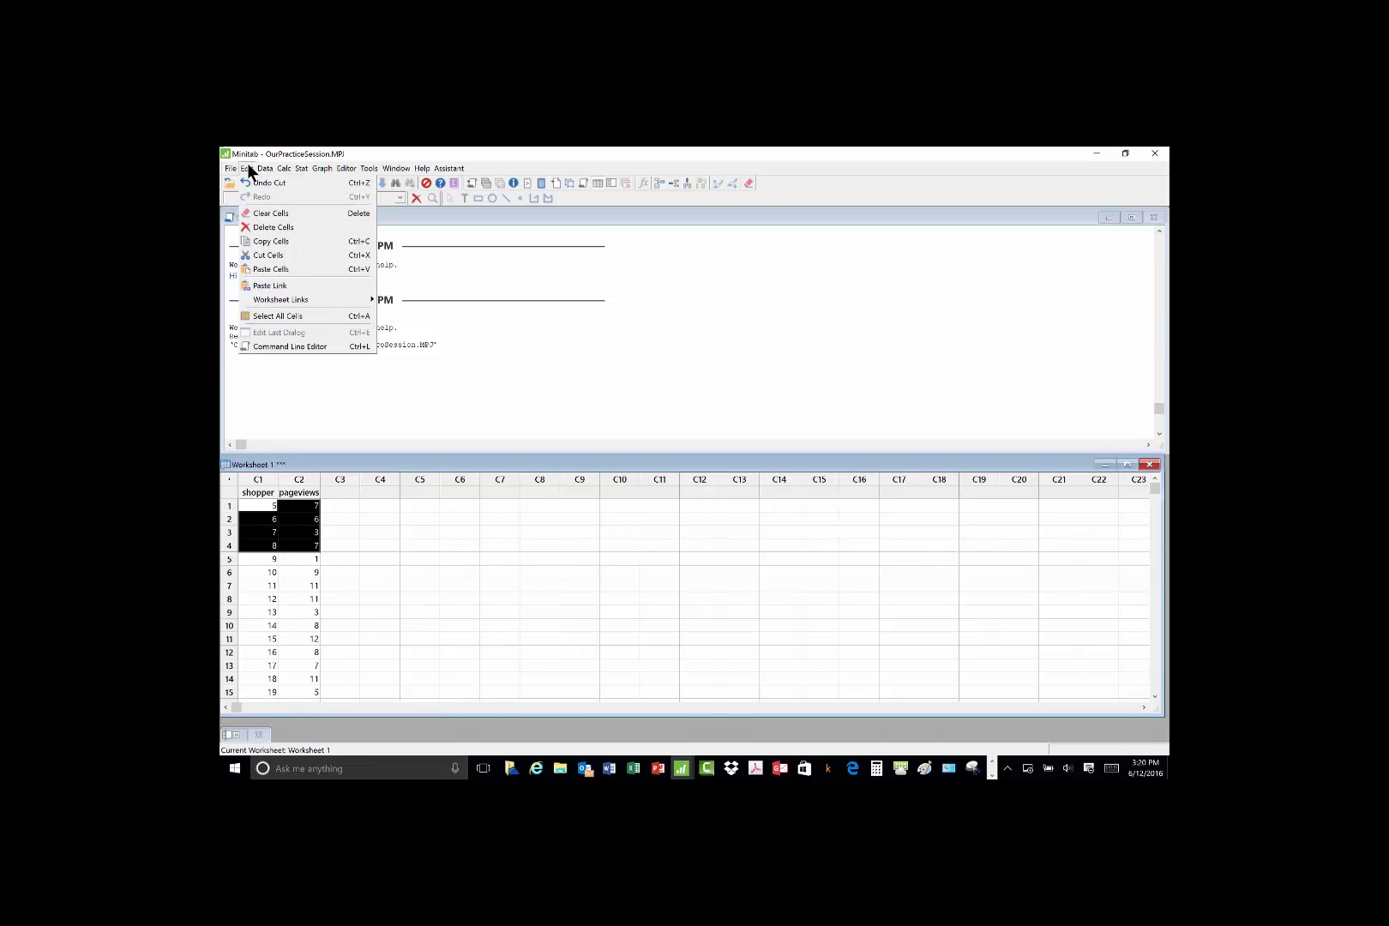
click(257, 183)
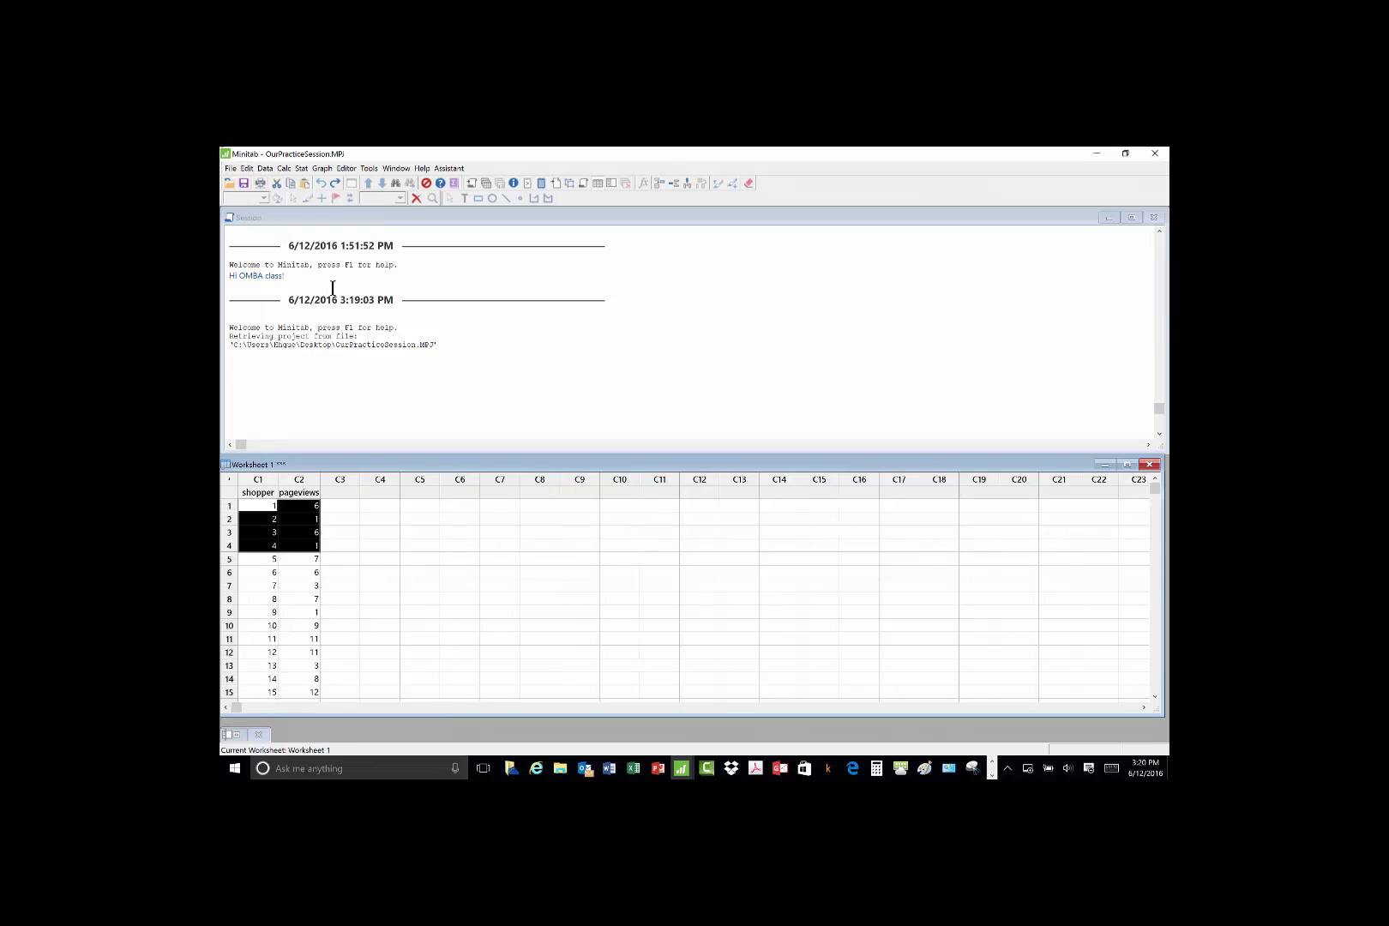
click(419, 546)
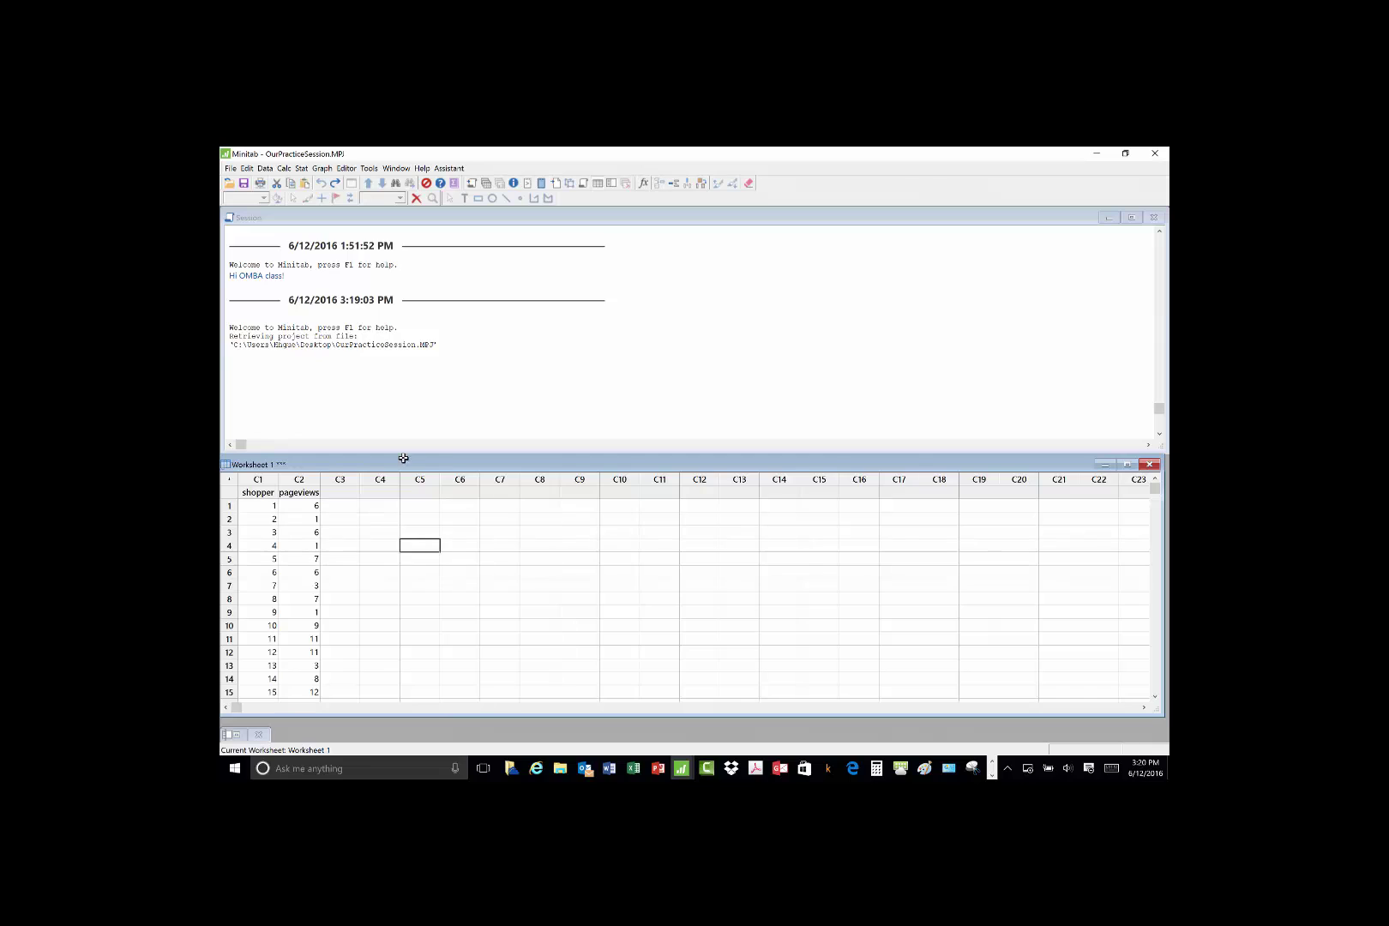
- Copy the shopper and pageviews columns with their headers and paste them starting at the header of column C4
click(247, 169)
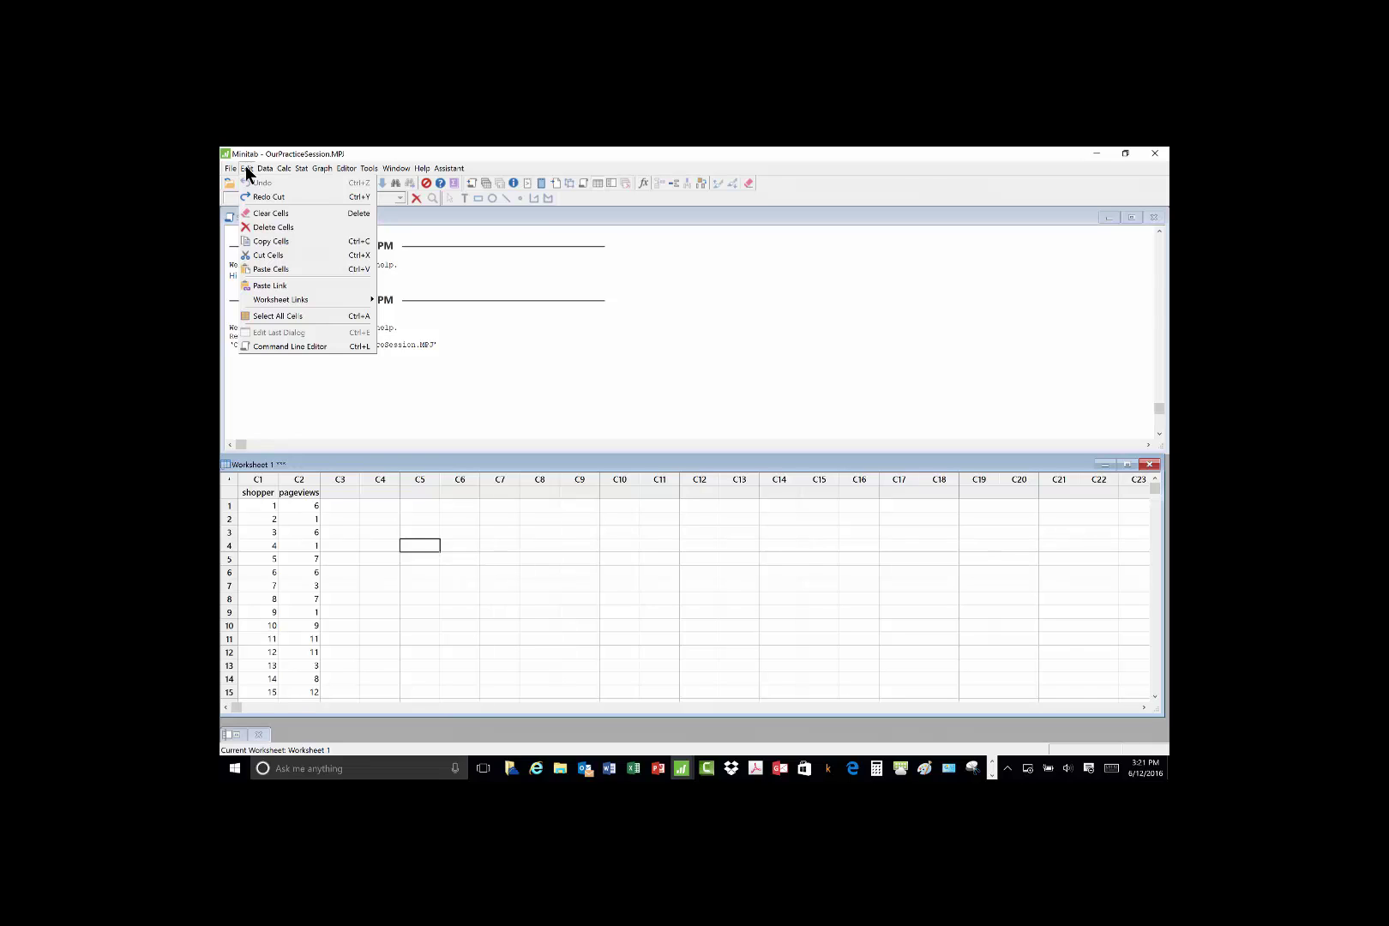
click(380, 543)
drag(273, 506, 315, 524)
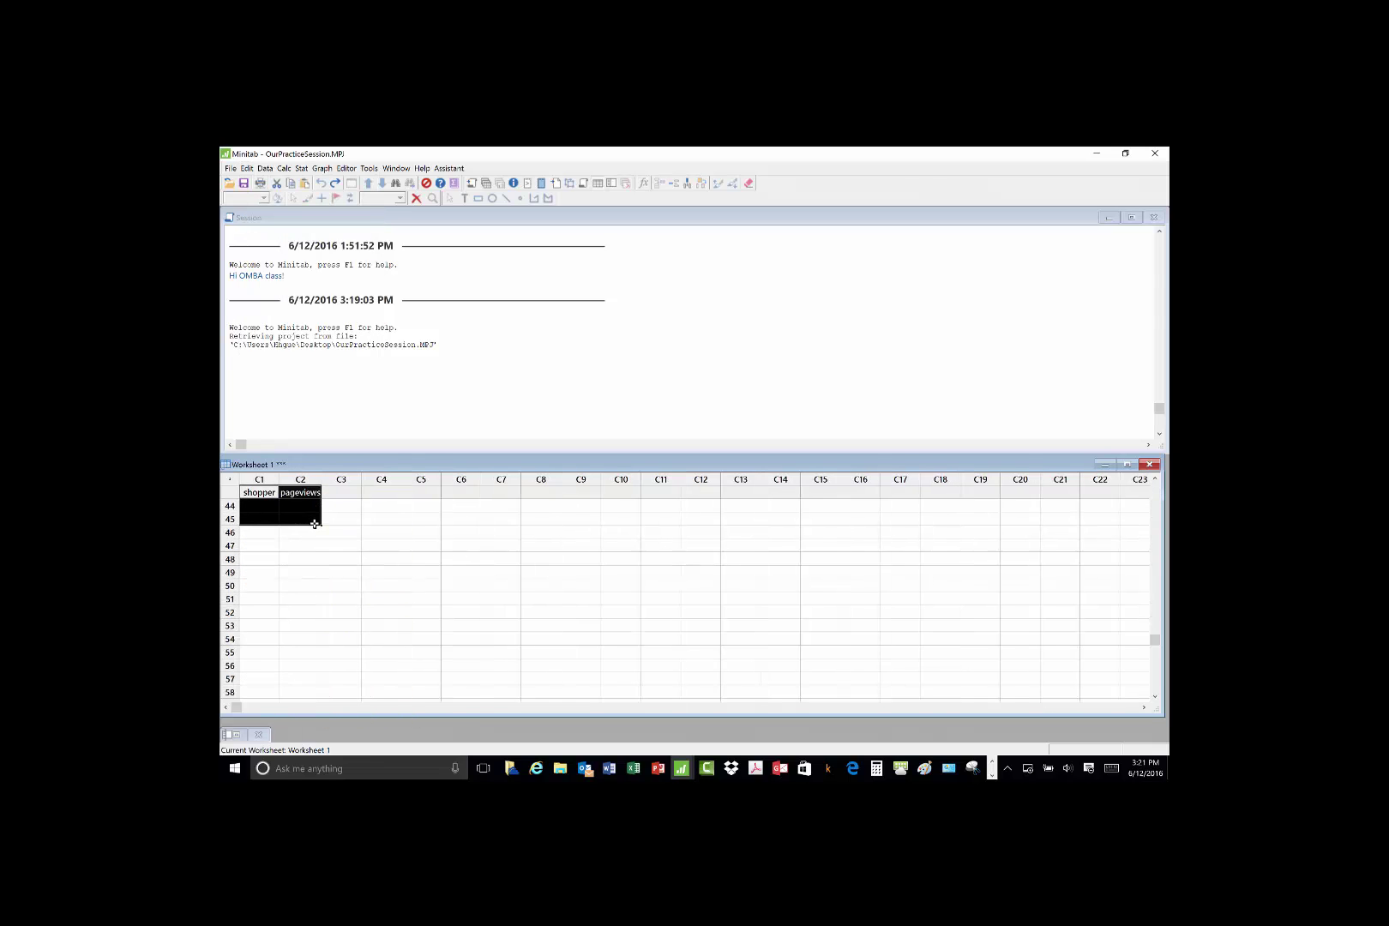
scroll(453, 554, up, 13)
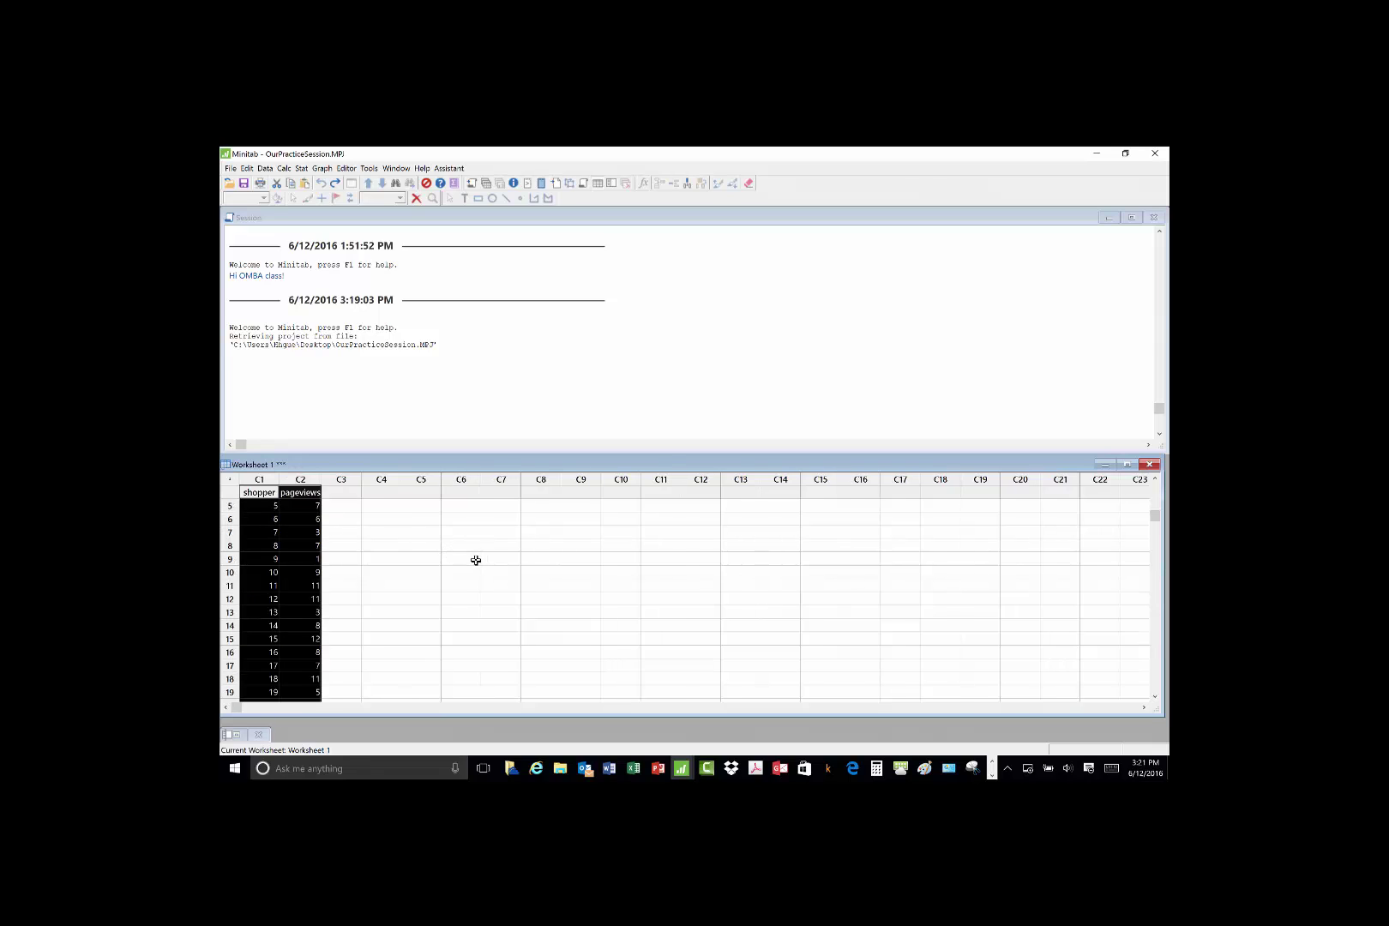
click(384, 492)
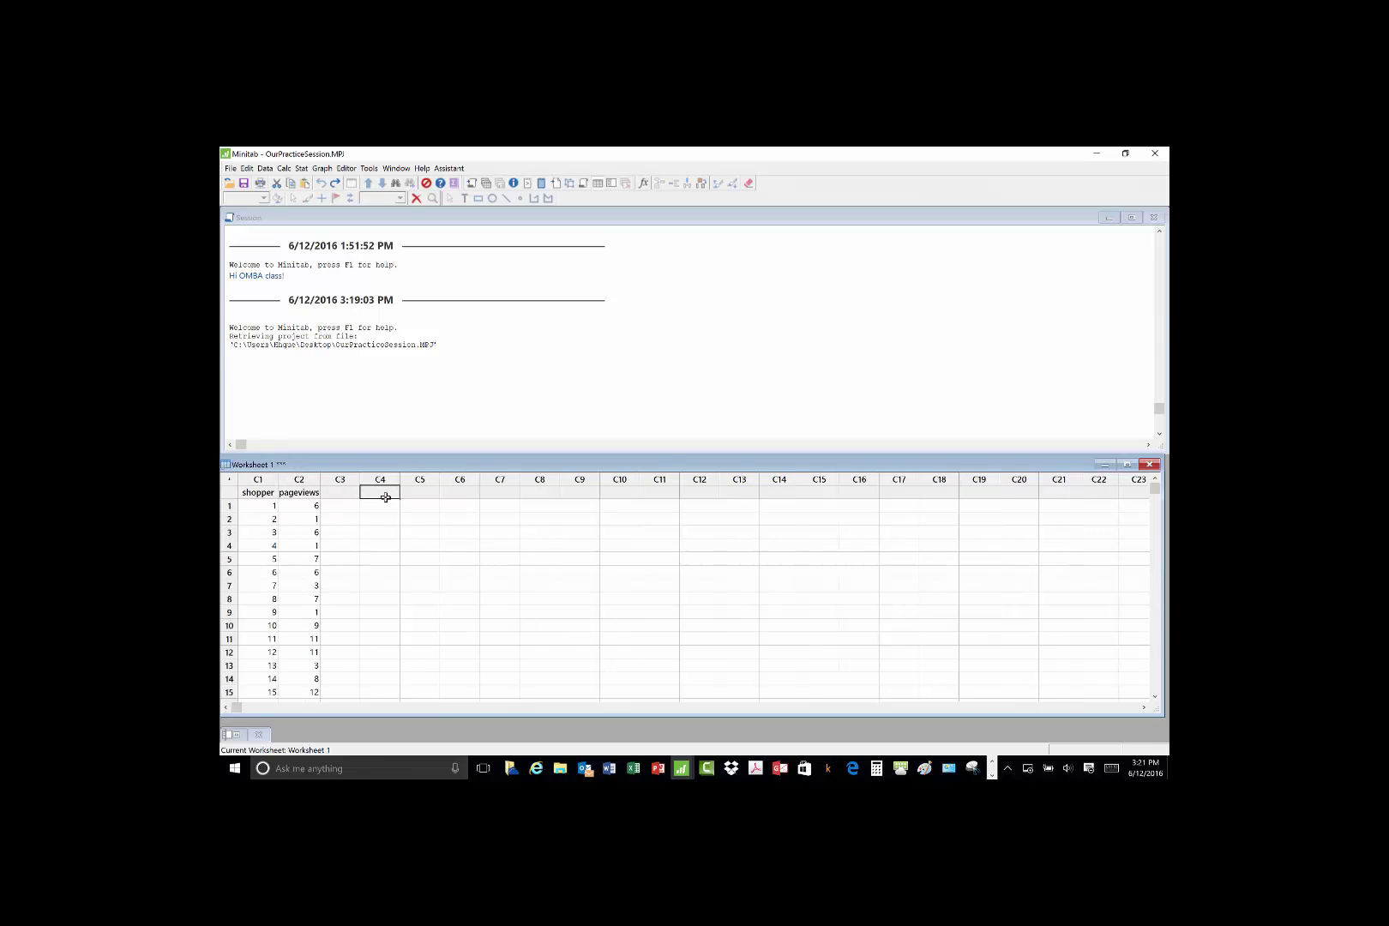
key(ctrl+v)
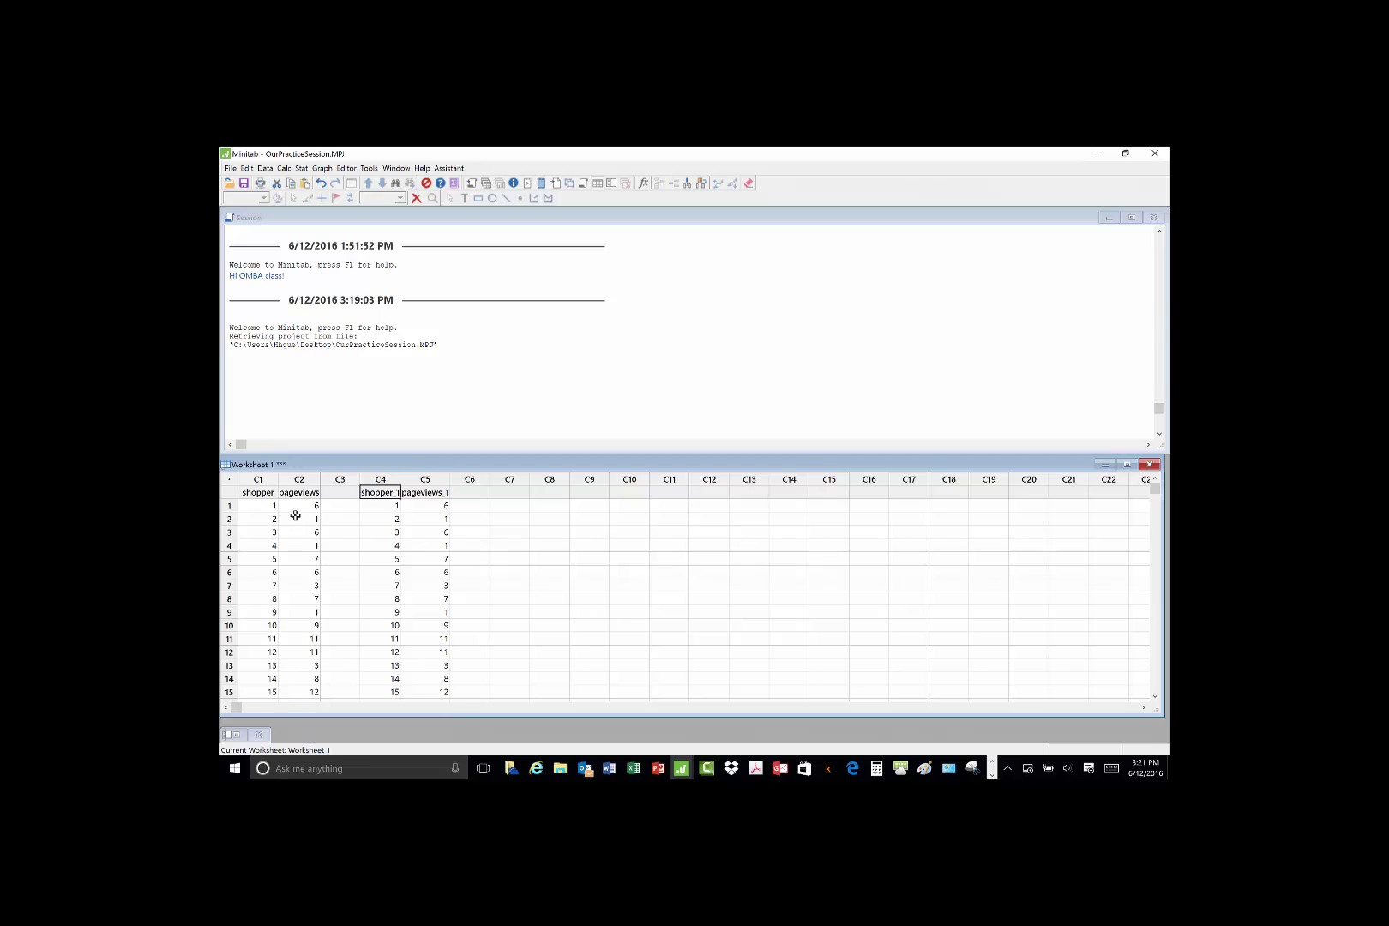
- Delete the cells in rows 1 to 4 of the original shopper and pageviews columns
drag(272, 507, 293, 543)
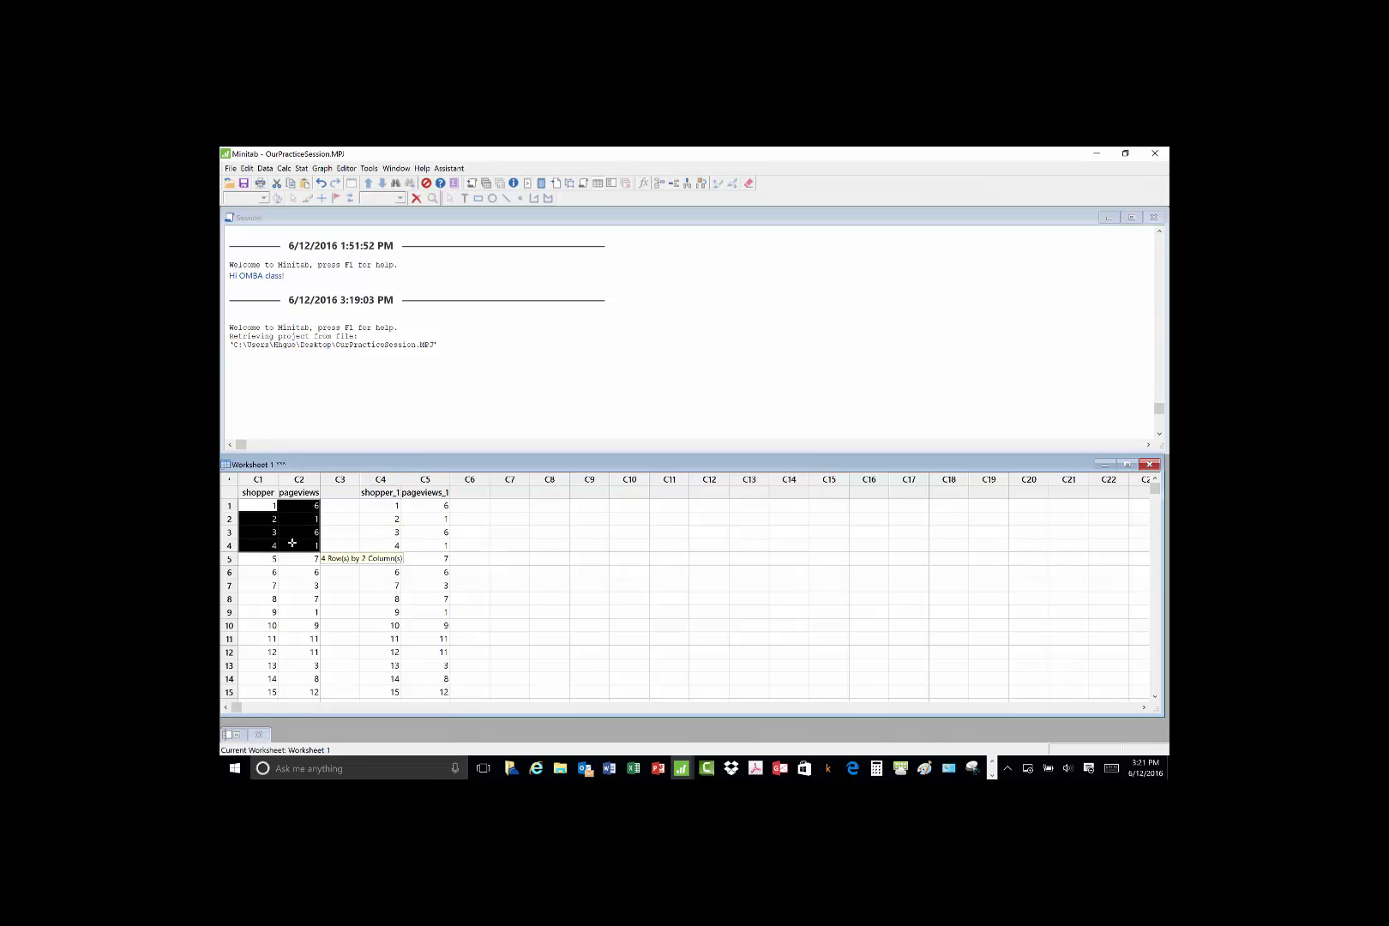
click(245, 169)
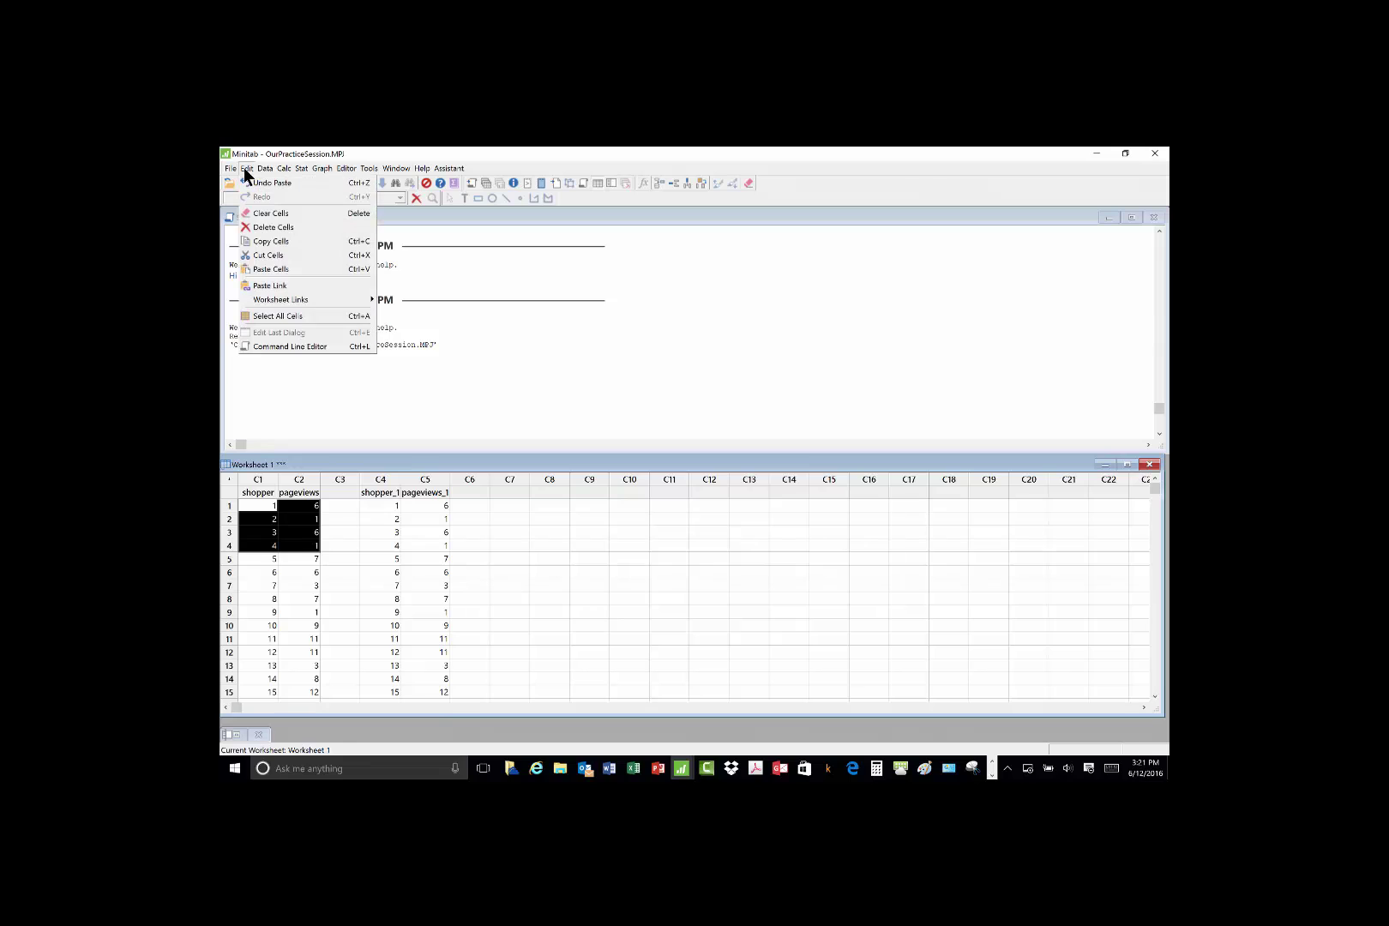
click(262, 227)
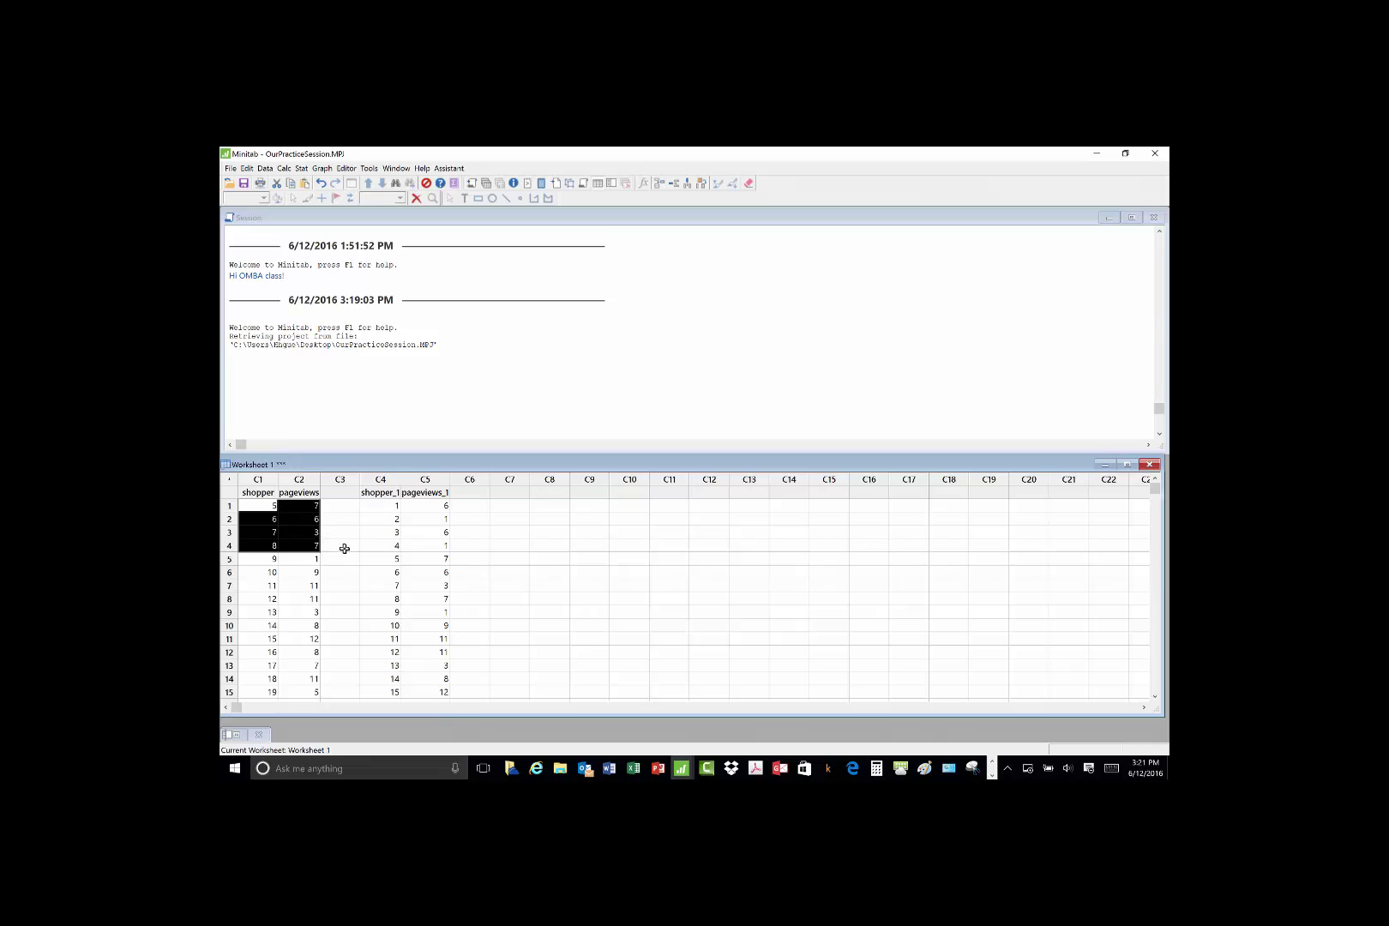
- Undo the deletion of the four rows of cells in columns C1 and C2
click(246, 170)
click(273, 183)
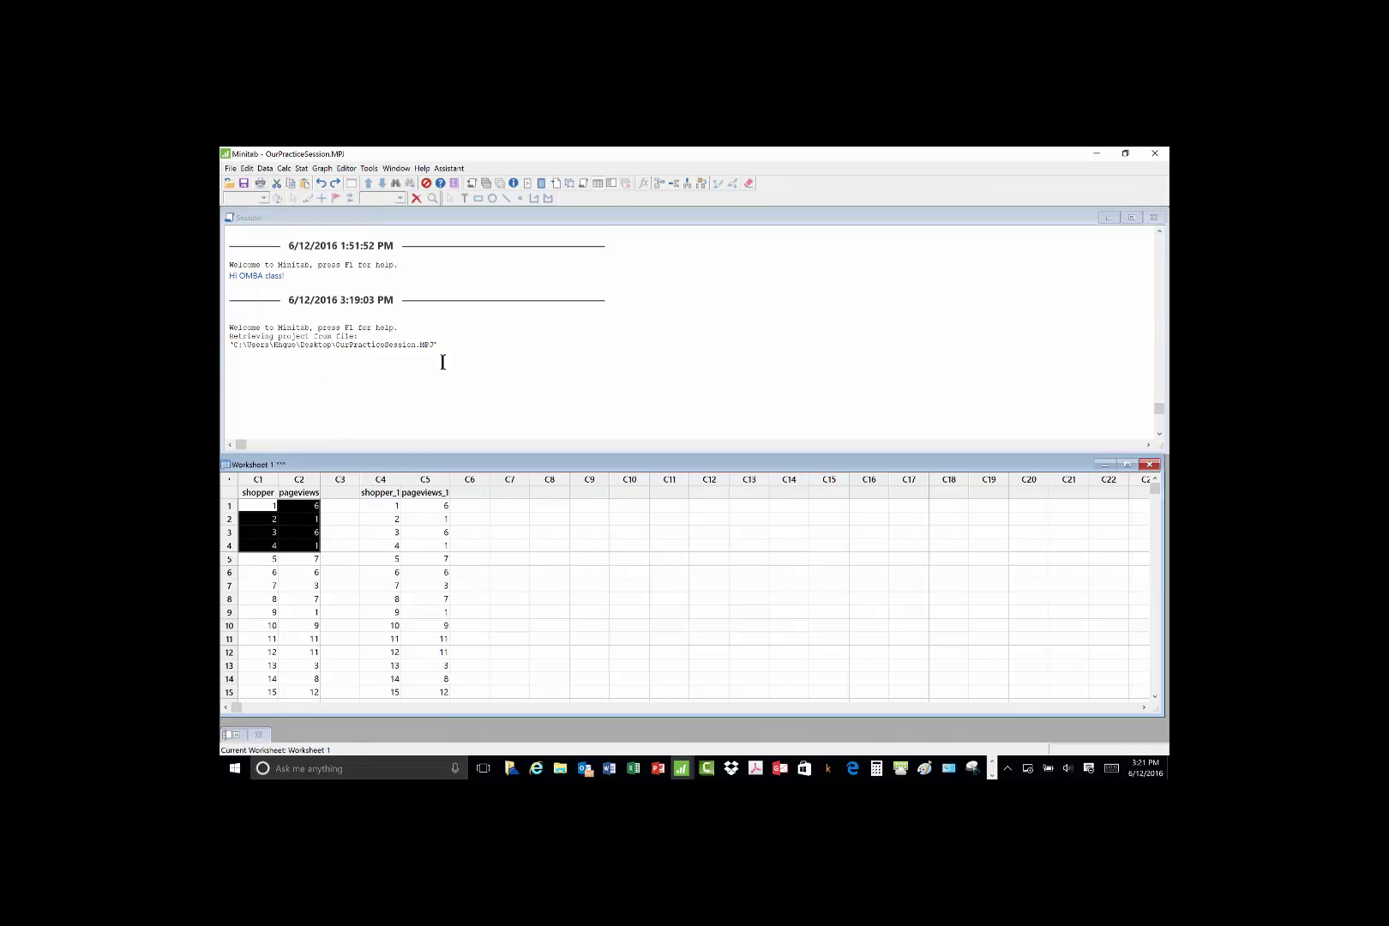
click(535, 582)
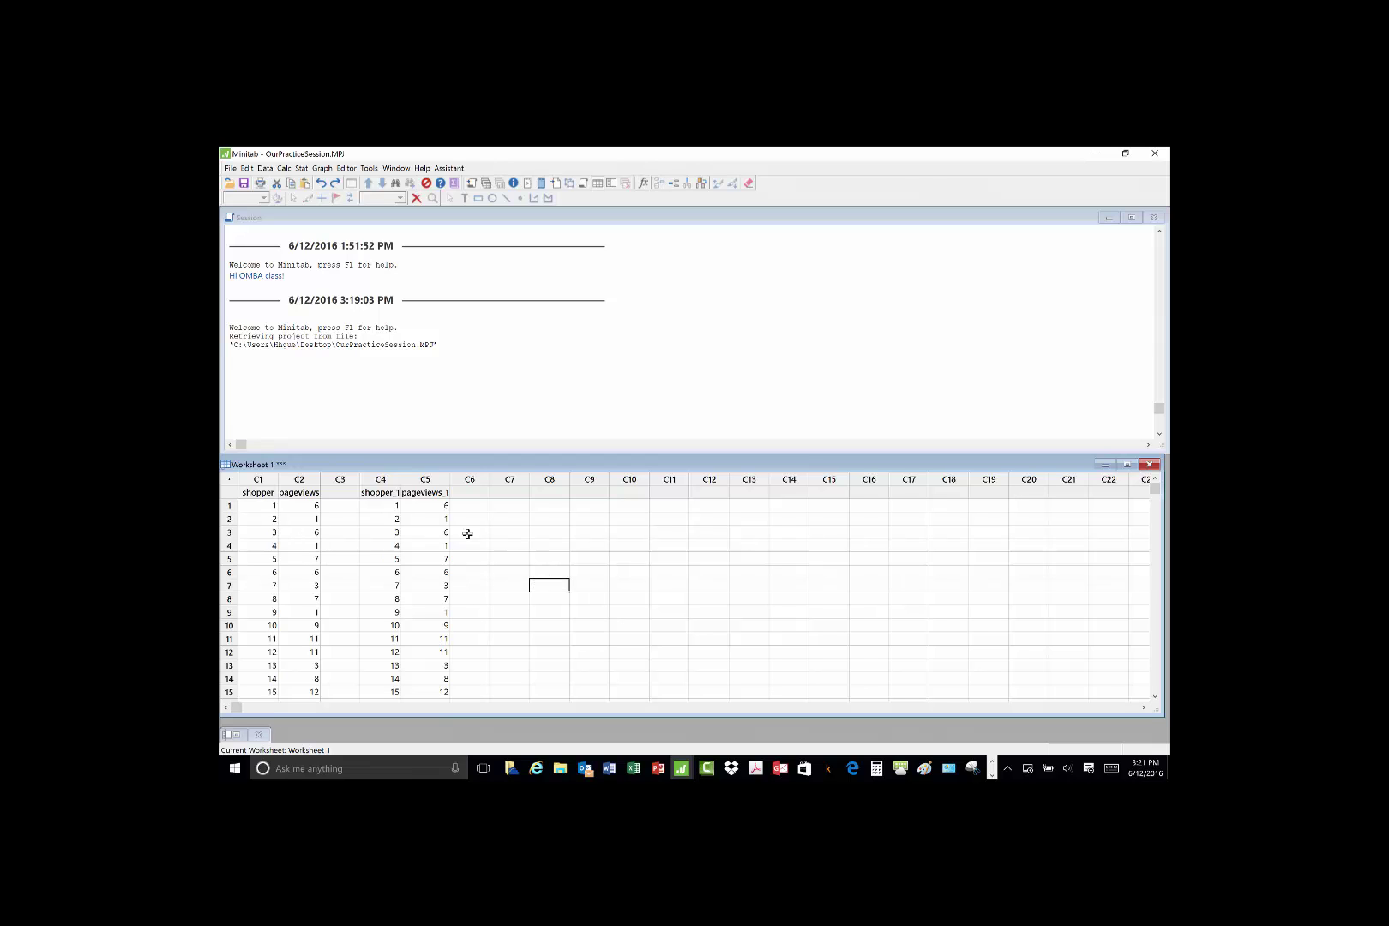
- Delete the copied shopper and pageviews data, including headers, from columns C4 and C5
mouse_move(367, 493)
mouse_down()
mouse_move(434, 518)
mouse_move(433, 717)
mouse_move(454, 601)
mouse_up()
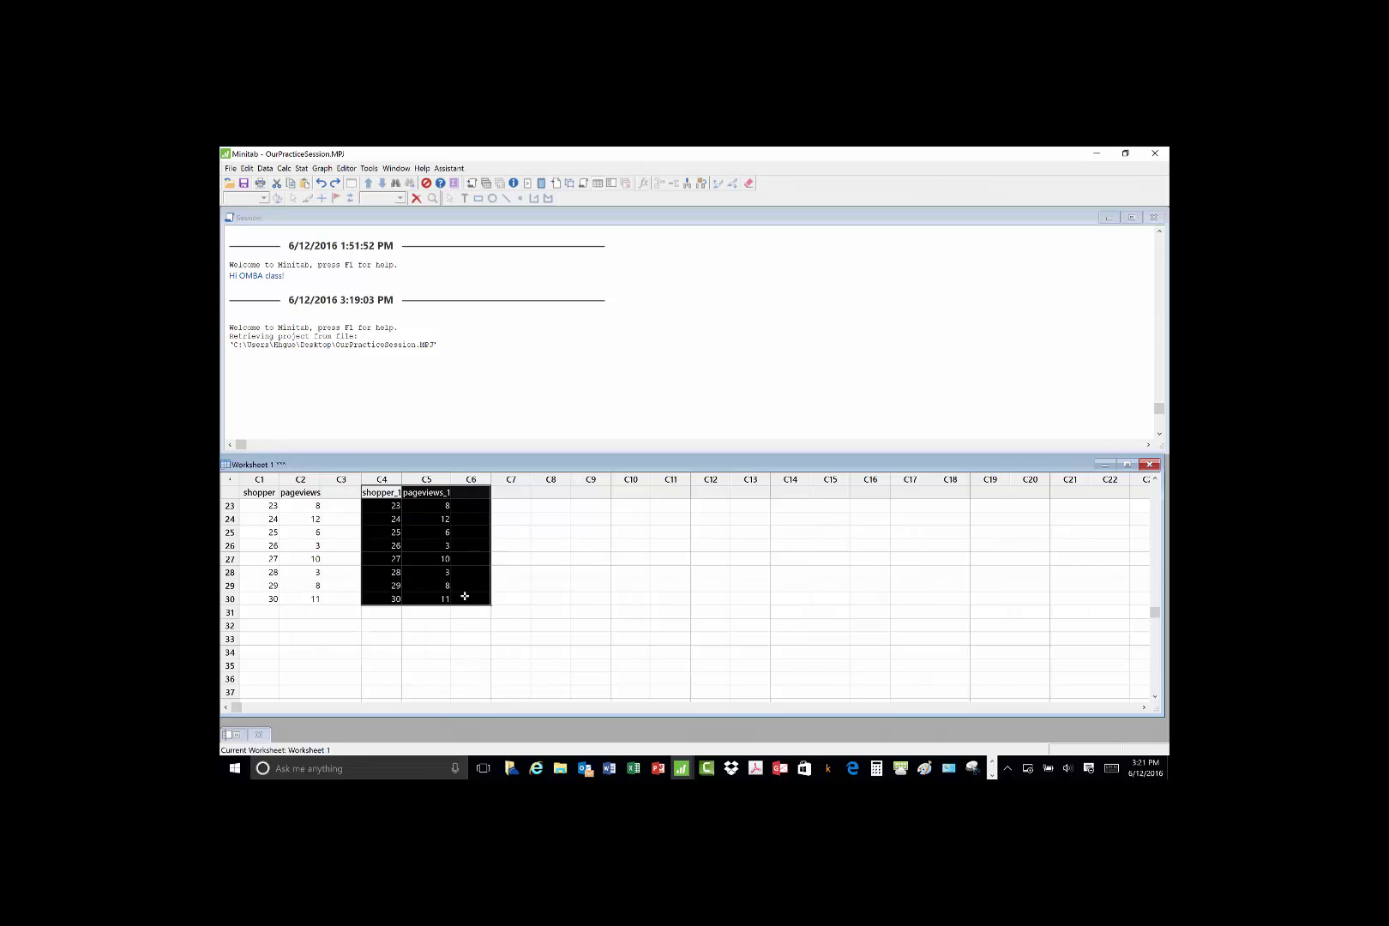
key(Delete)
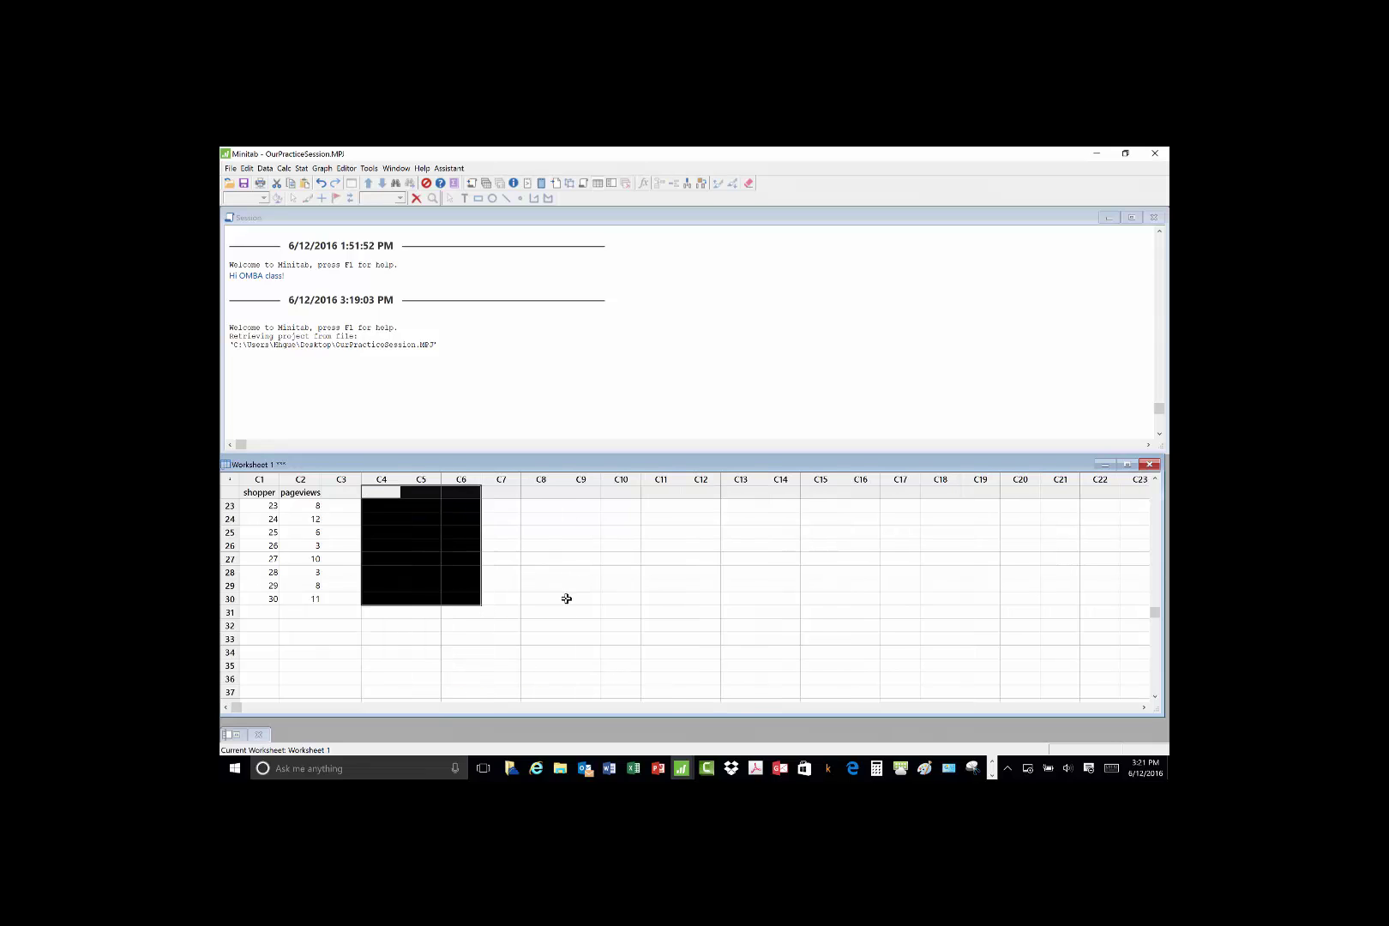
scroll(567, 598, up, 7)
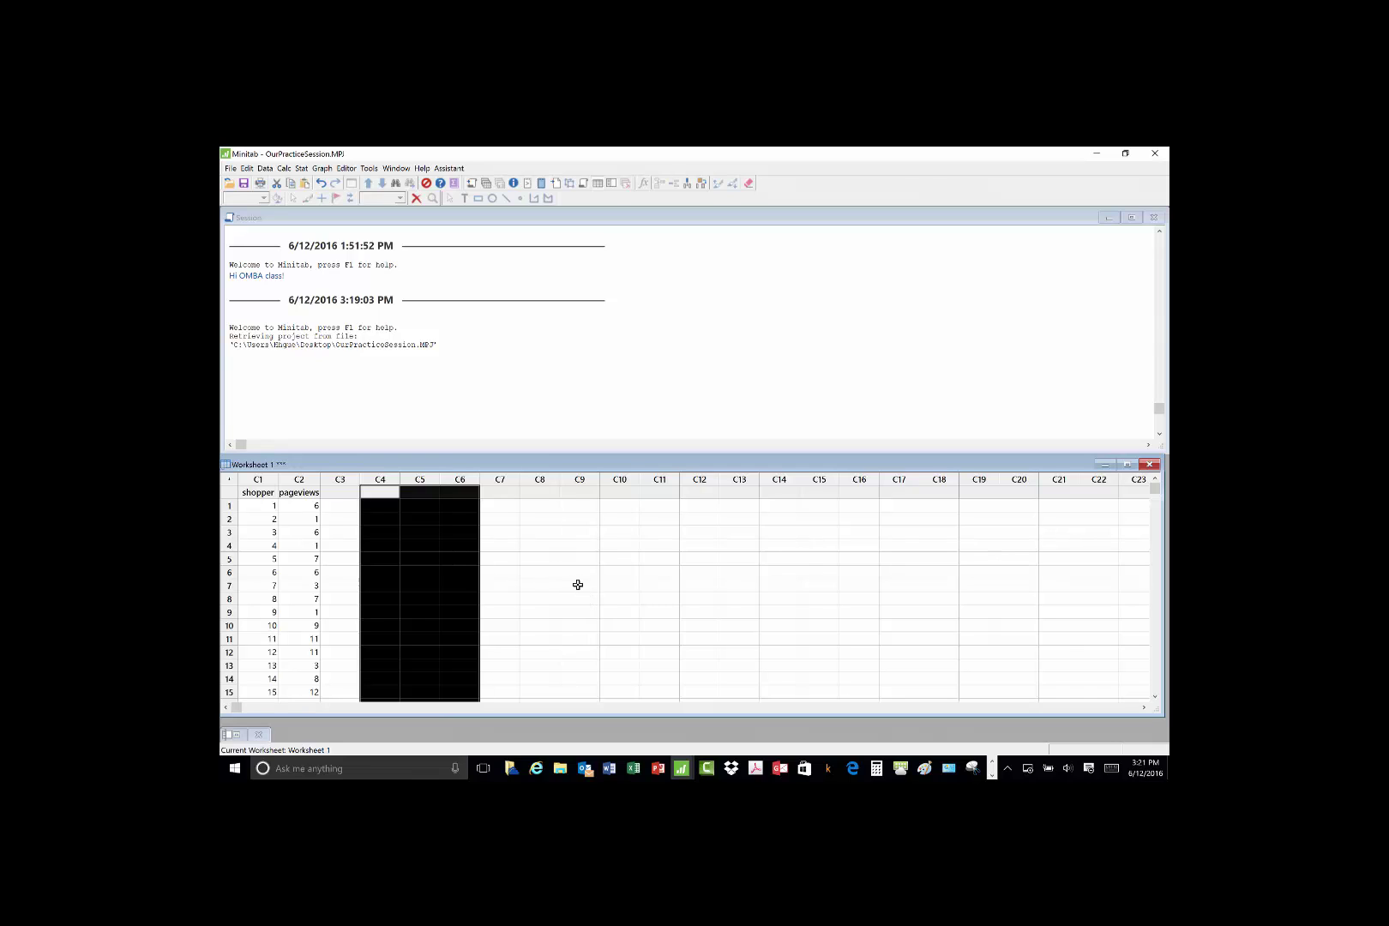
click(580, 610)
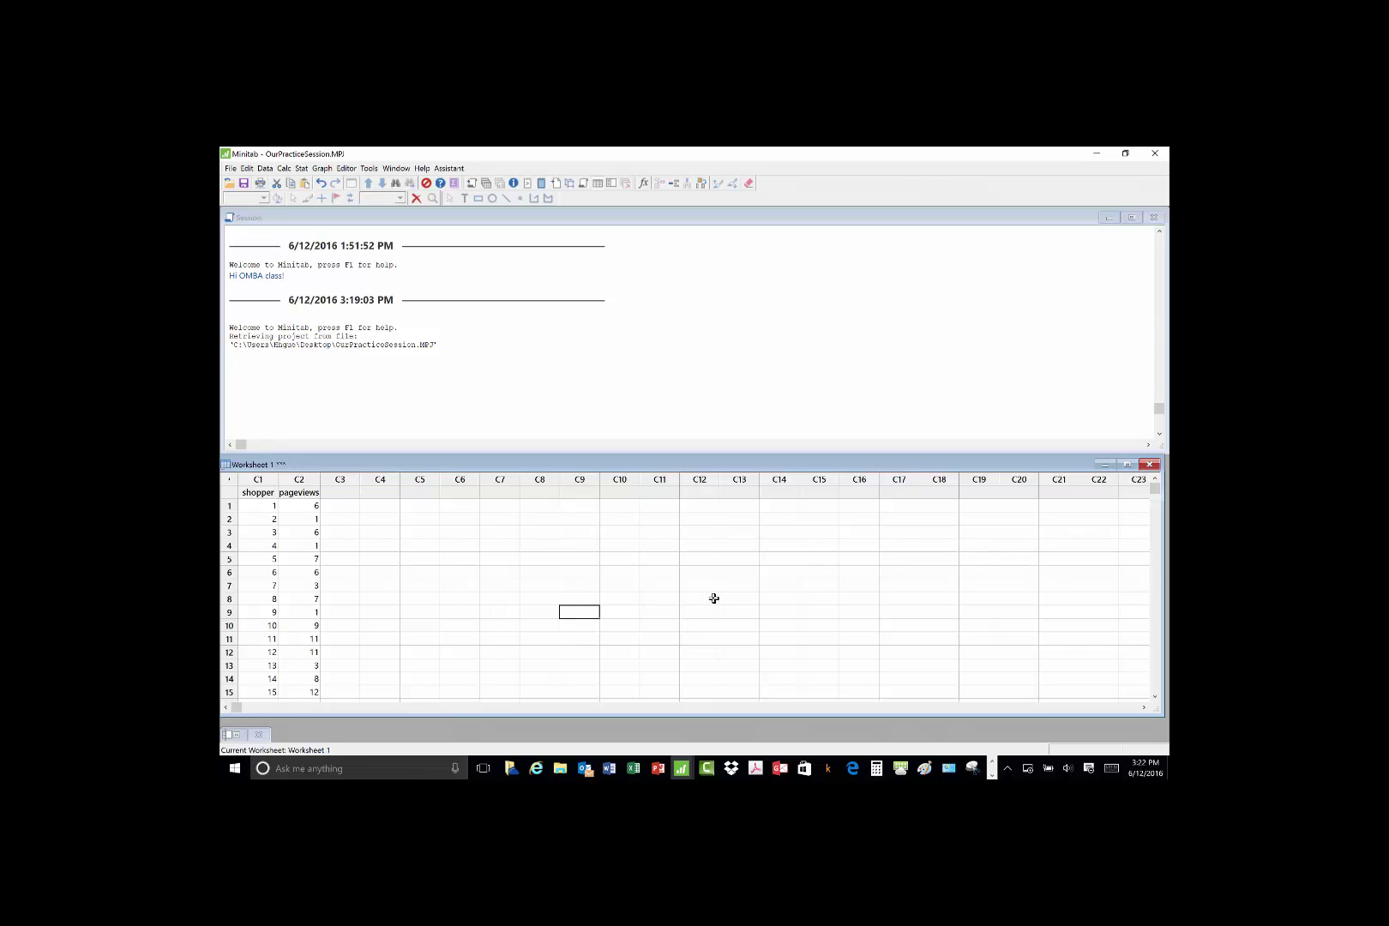
click(265, 169)
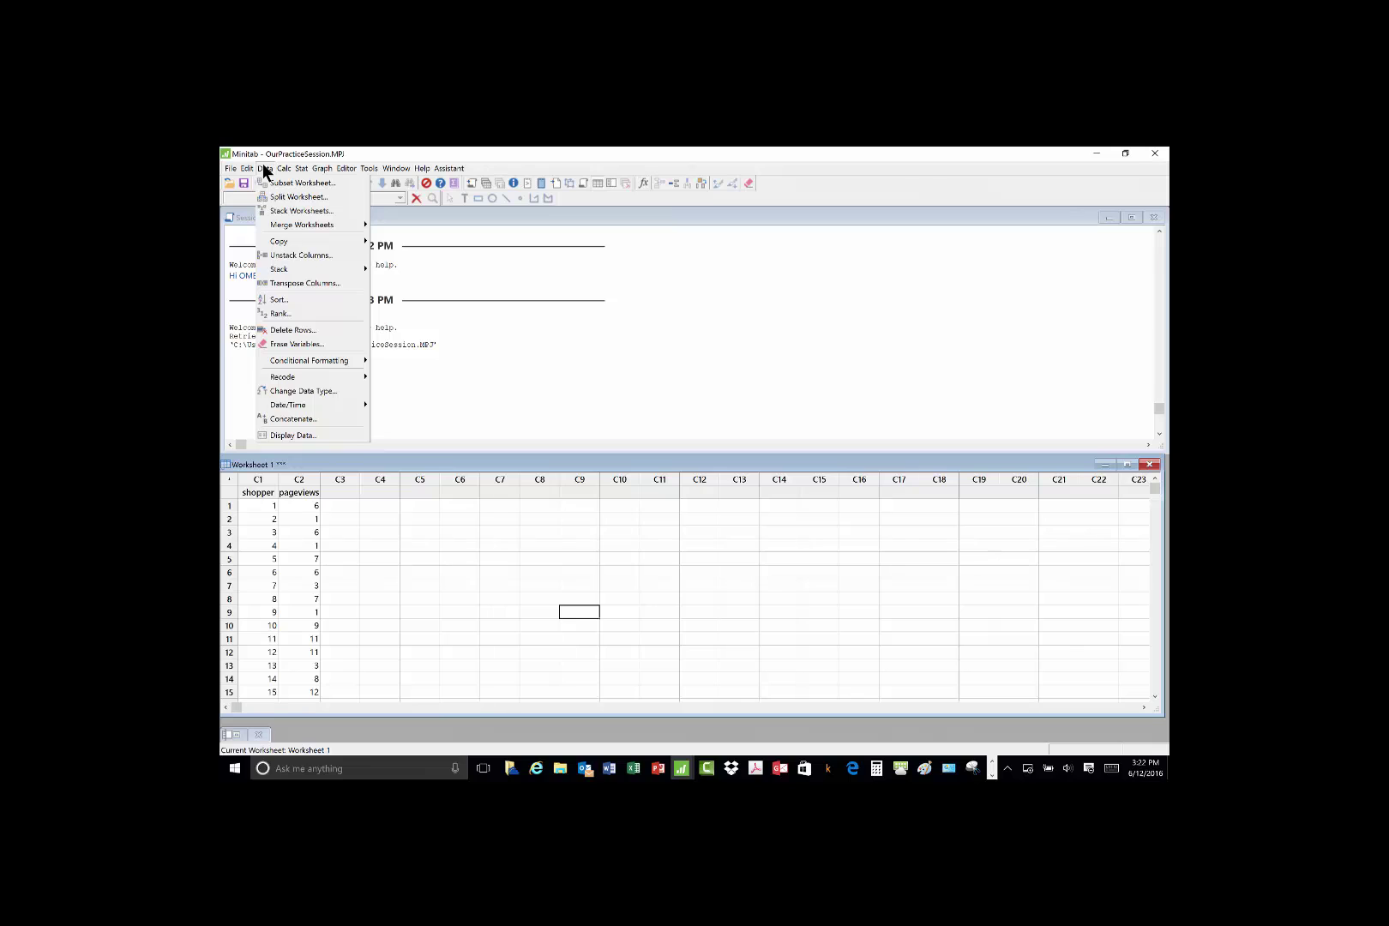
mouse_move(280, 223)
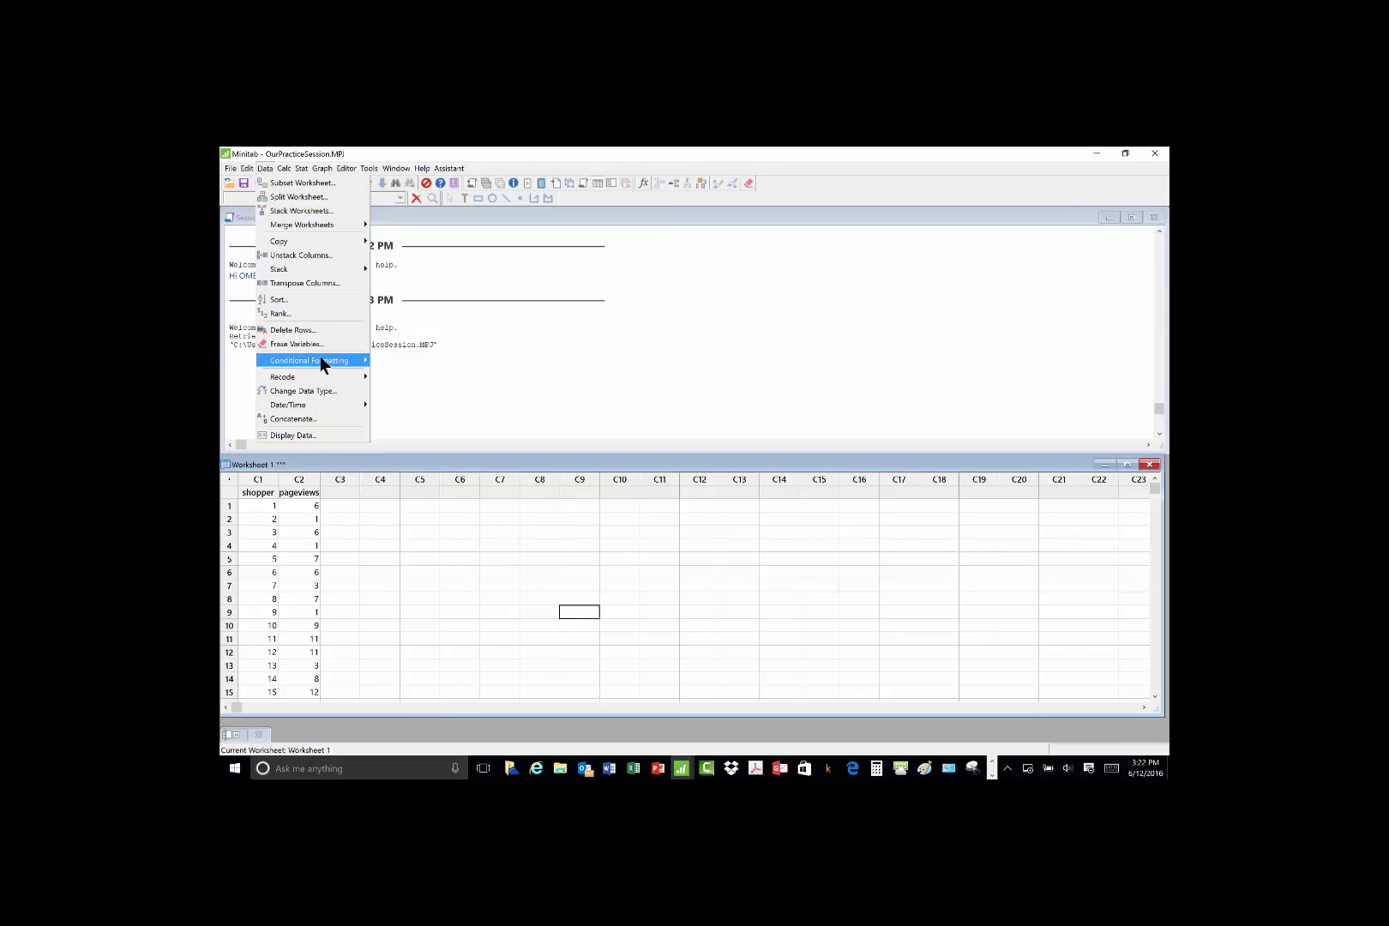
mouse_move(322, 363)
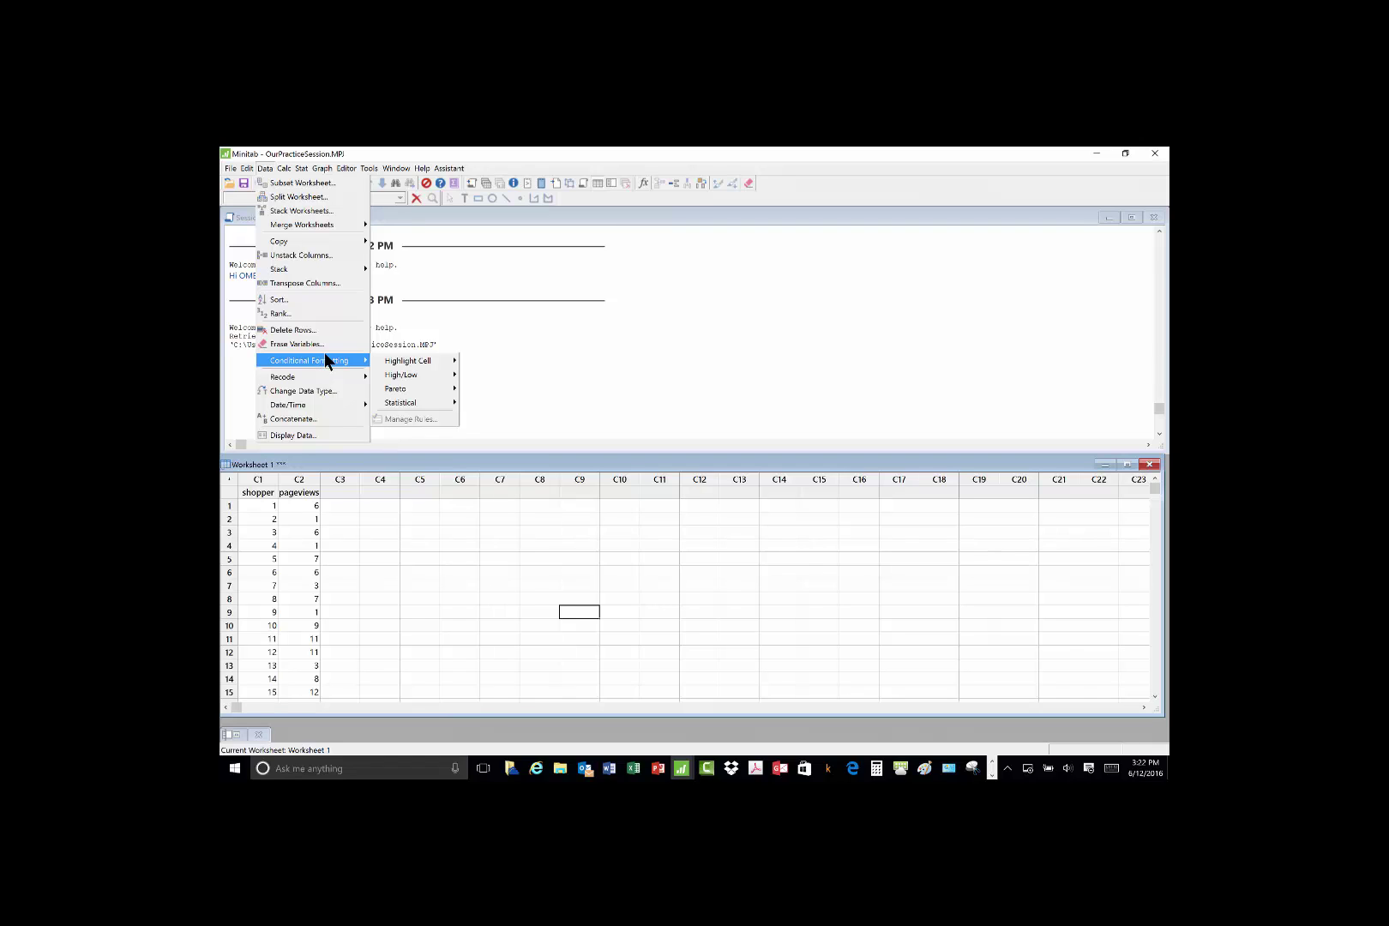
click(613, 404)
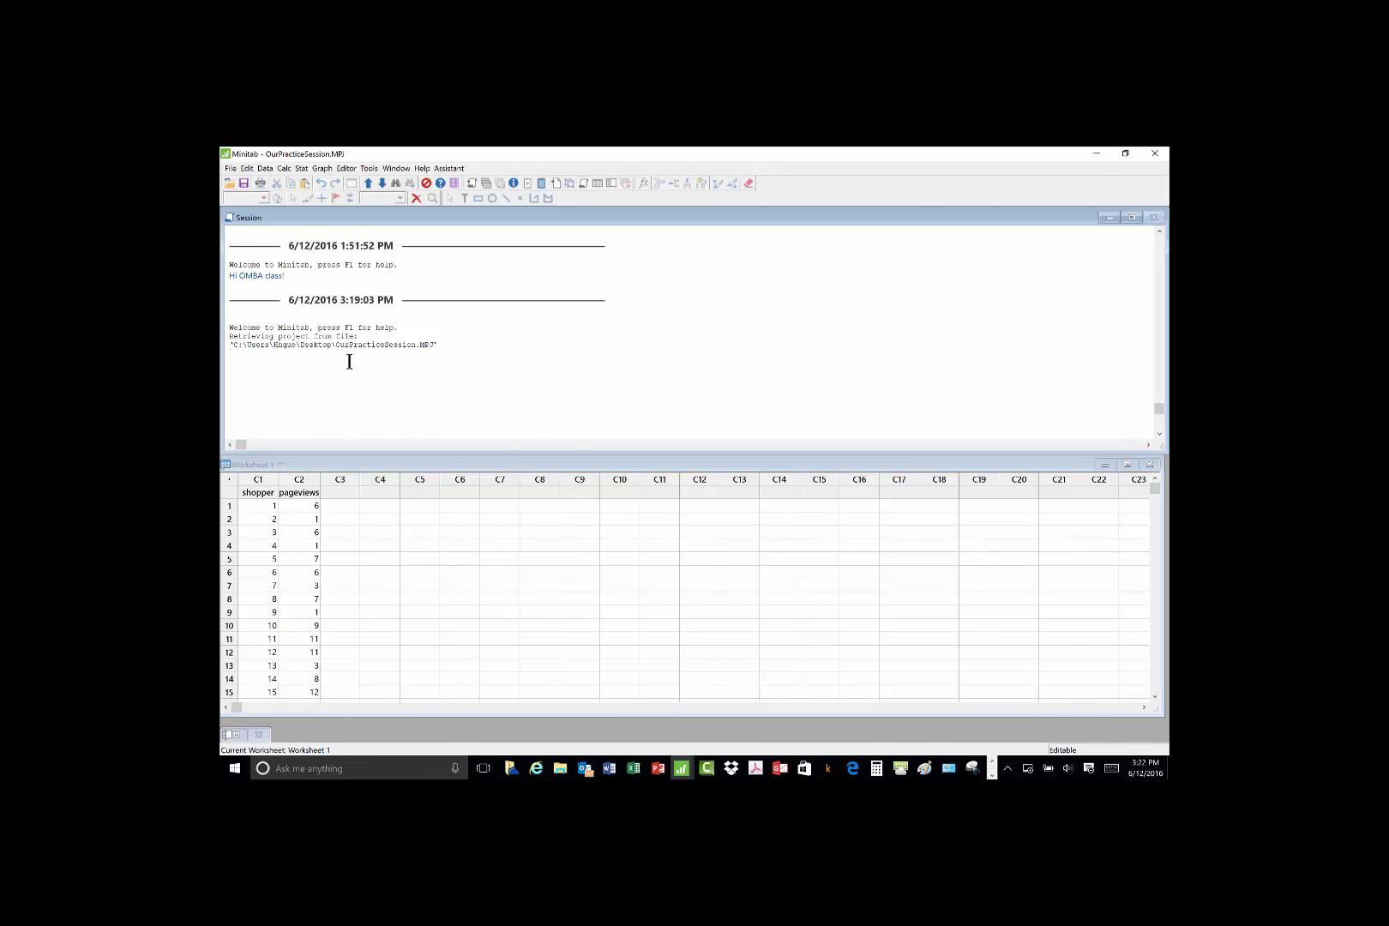
- Sort all columns by pageviews in decreasing order, storing the sorted columns at the end of the current worksheet
click(265, 168)
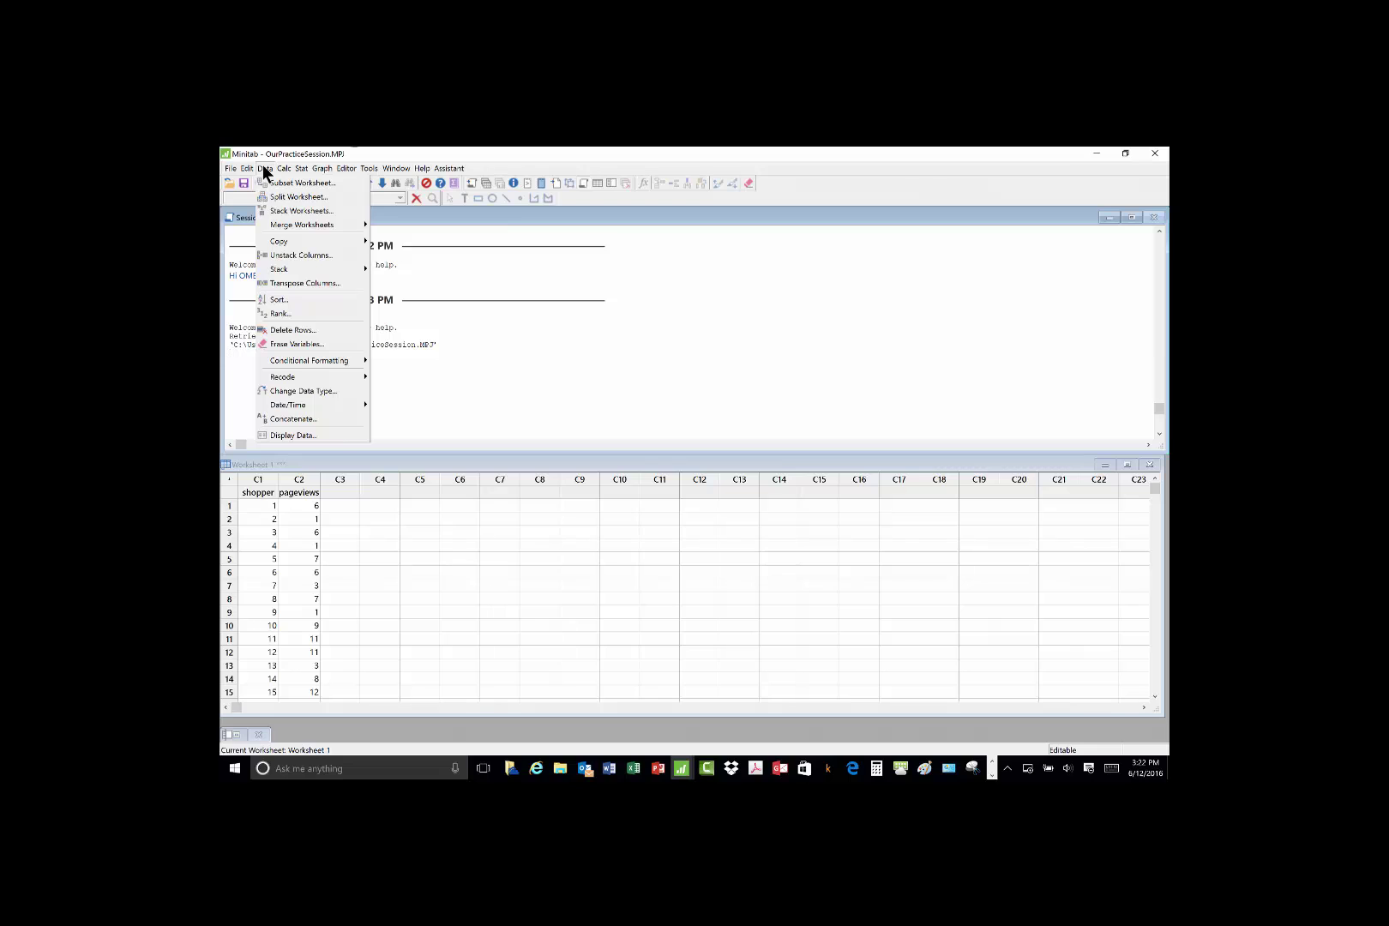
click(279, 300)
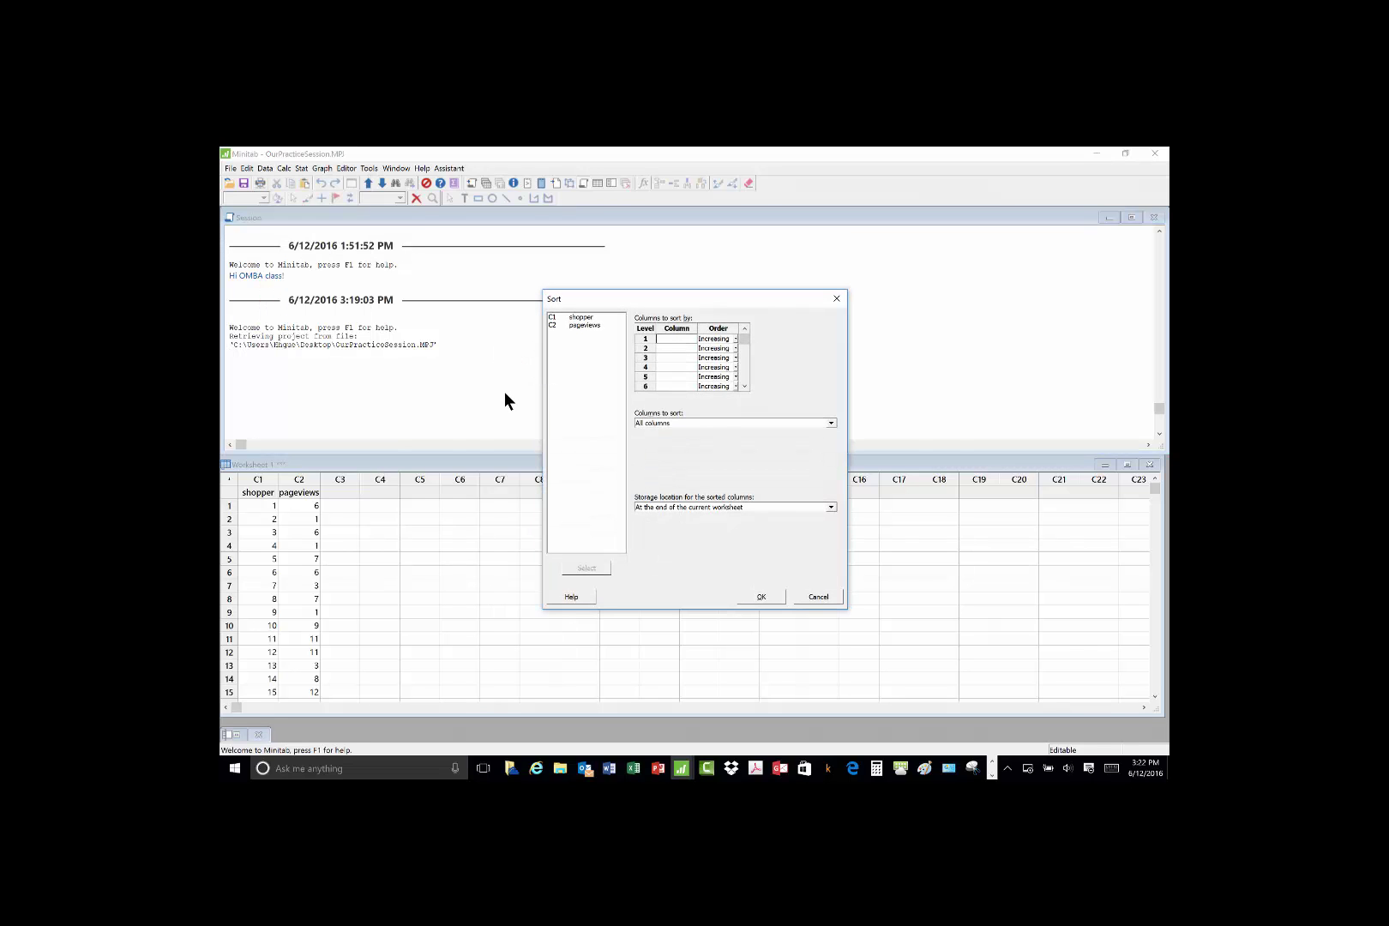
click(580, 325)
click(587, 568)
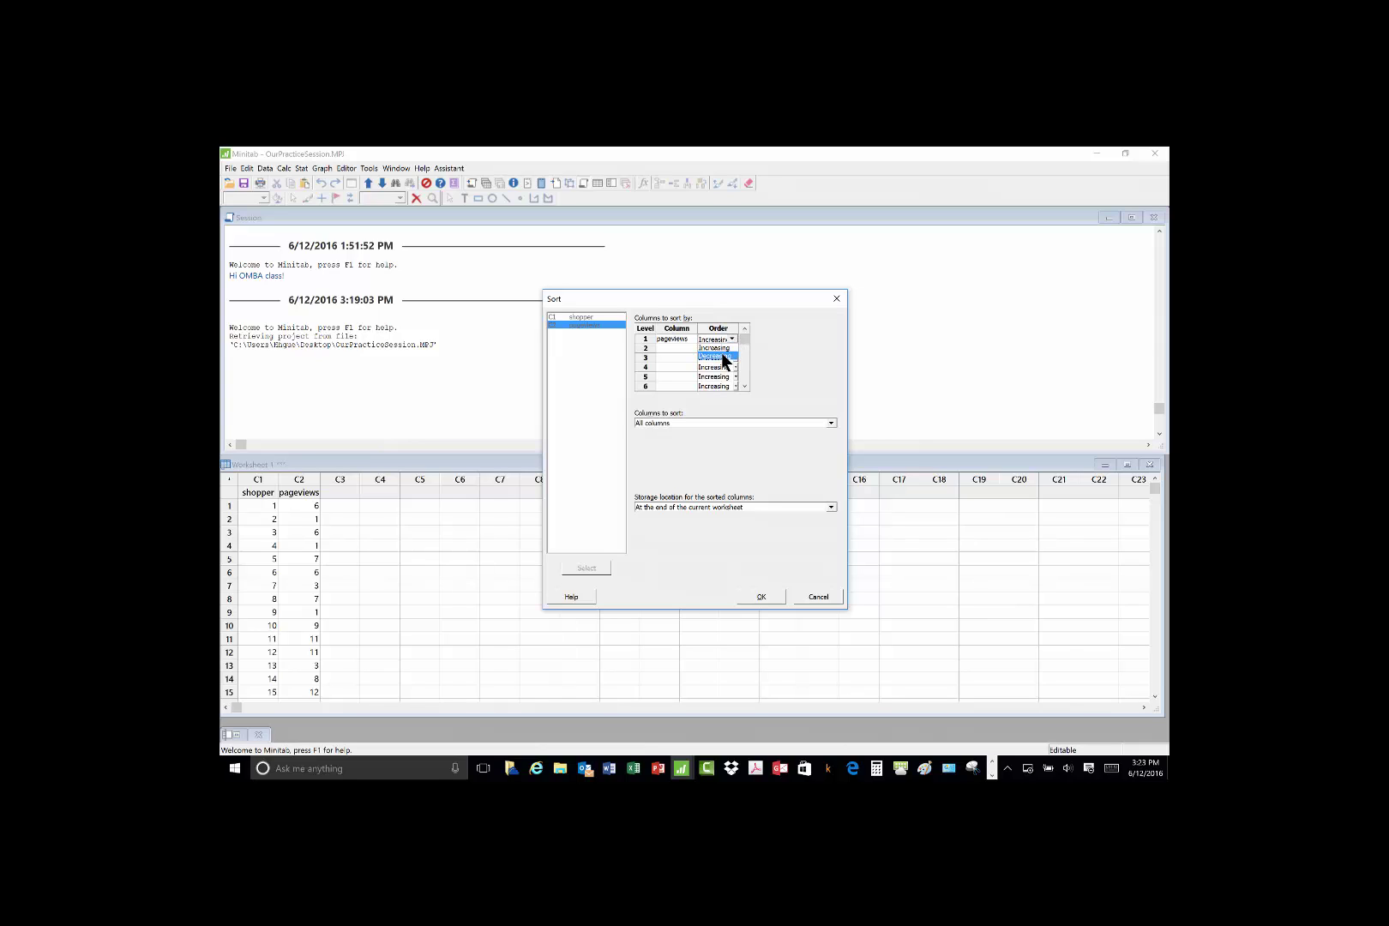
click(723, 357)
click(831, 507)
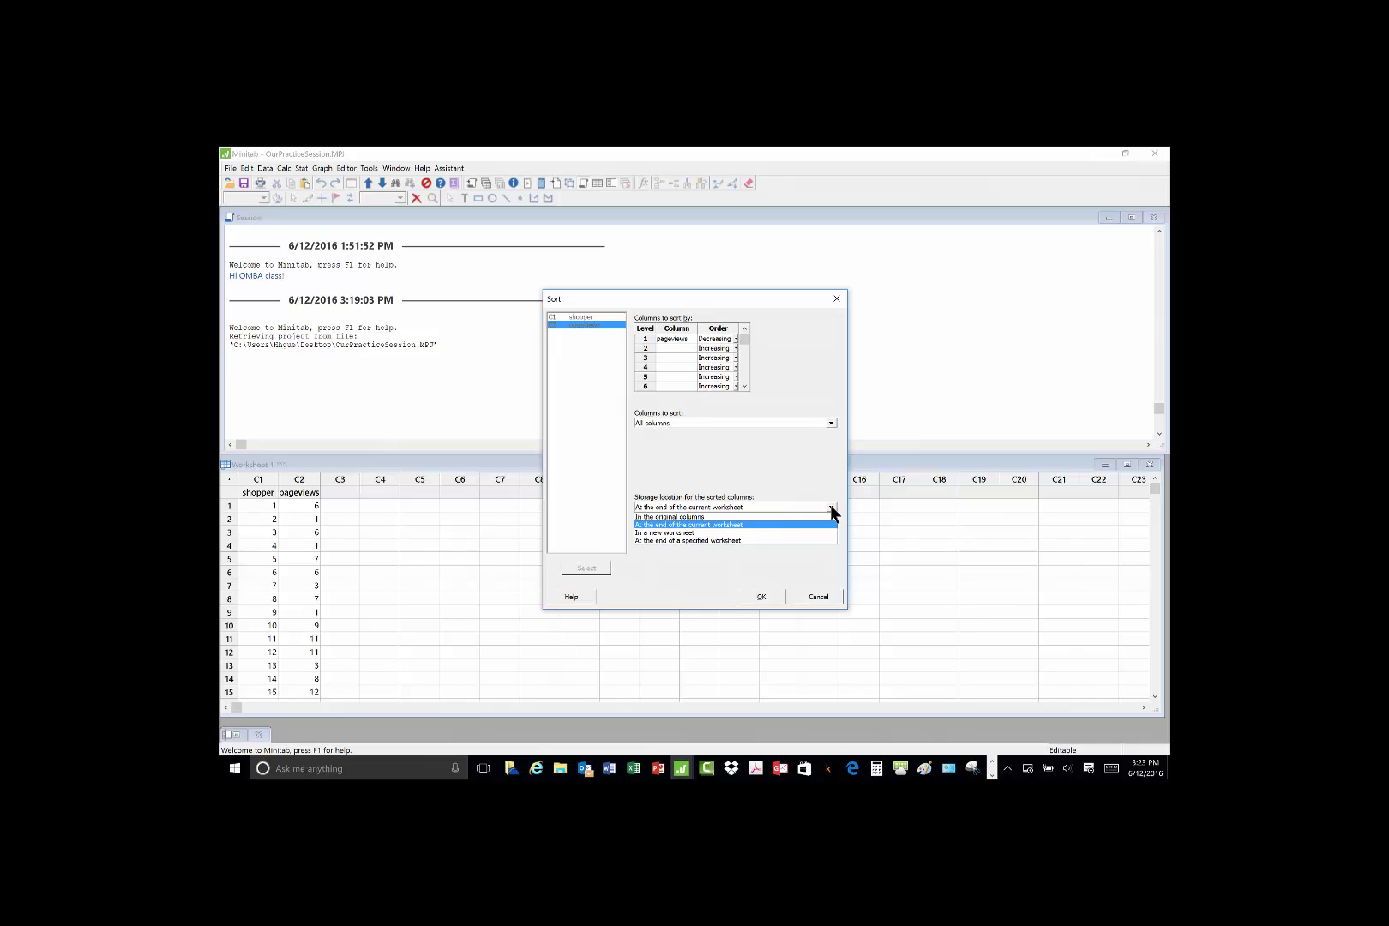
click(831, 507)
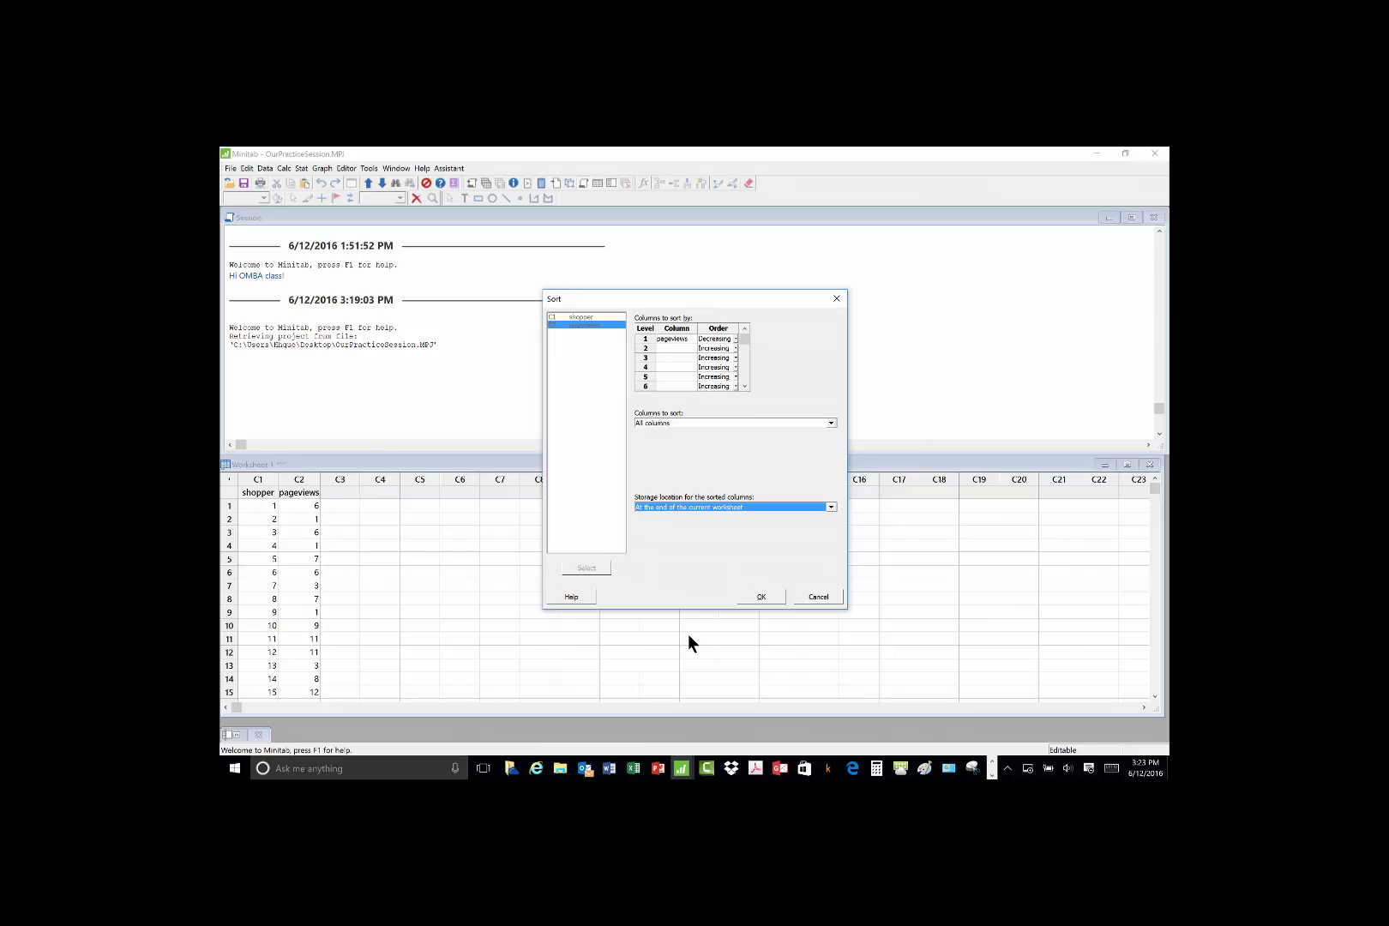
click(762, 597)
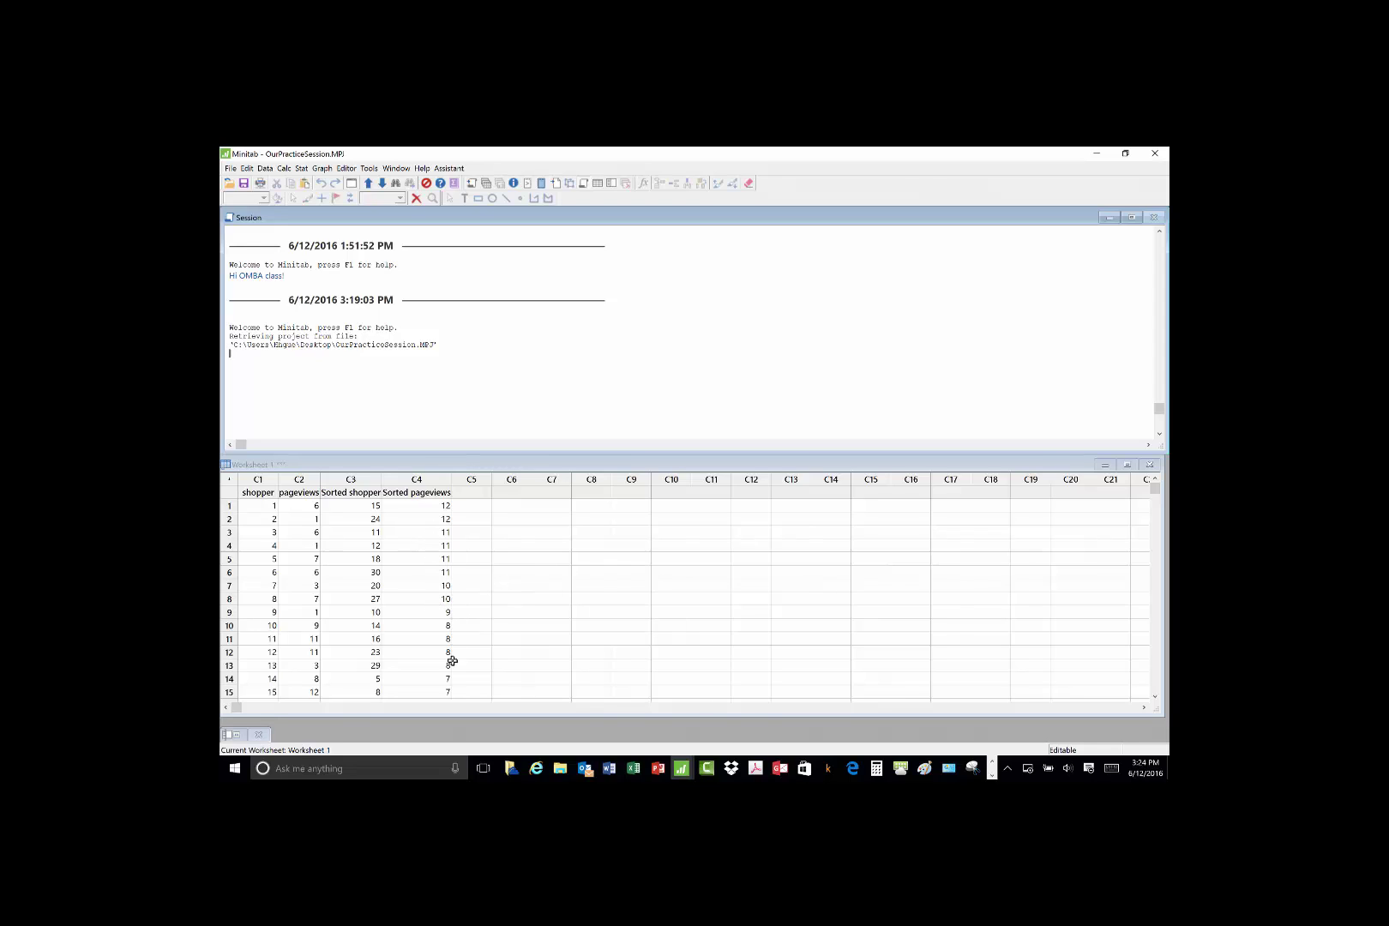
- Examine the sorted shopper and pageviews columns and compare the first sorted shopper with its row in the original data
scroll(552, 627, down, 1)
scroll(552, 628, down, 5)
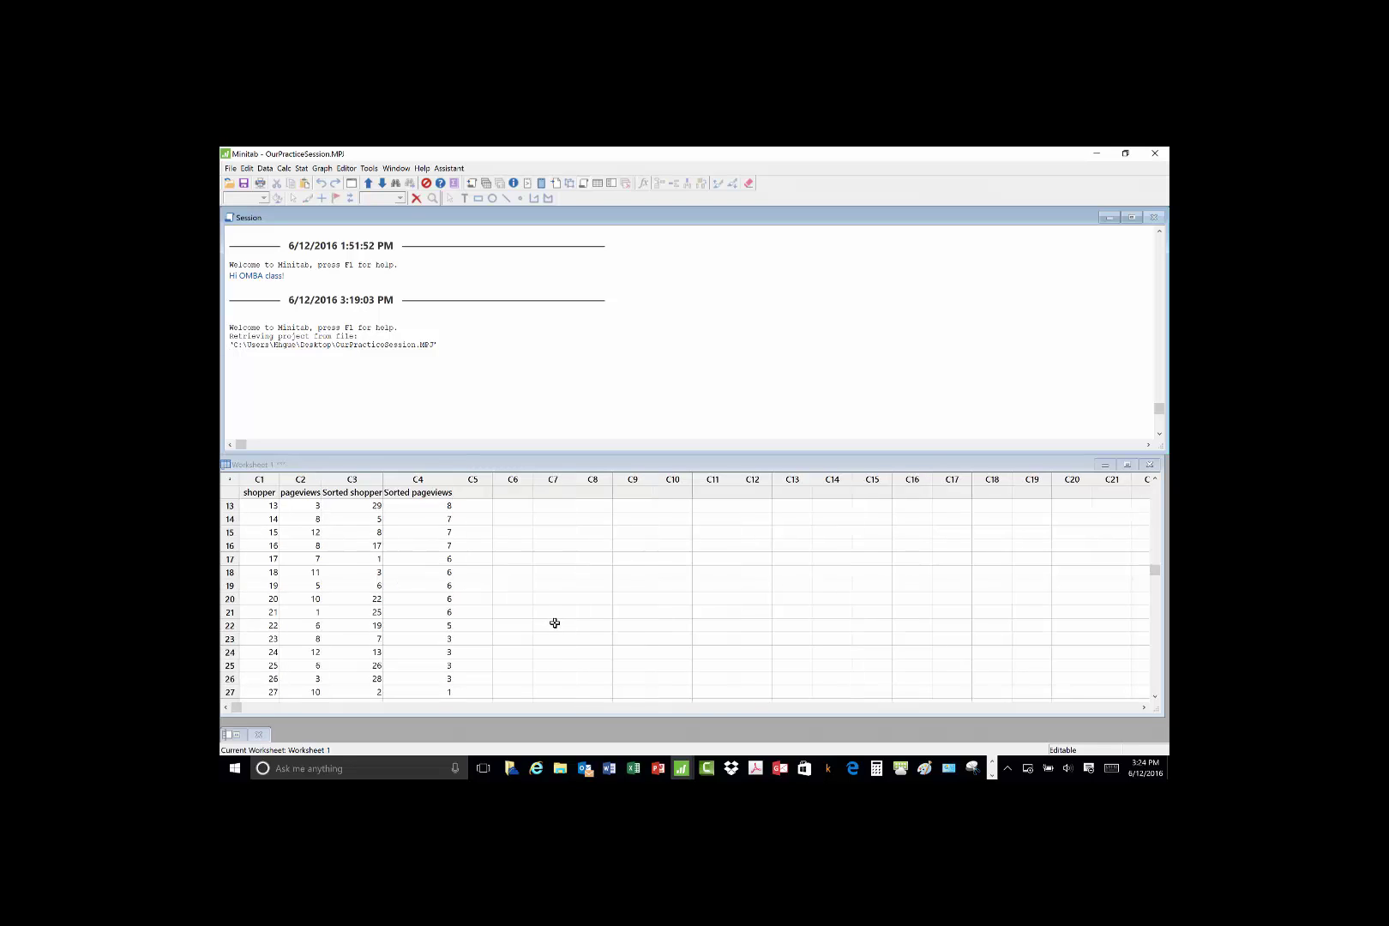
scroll(557, 623, up, 6)
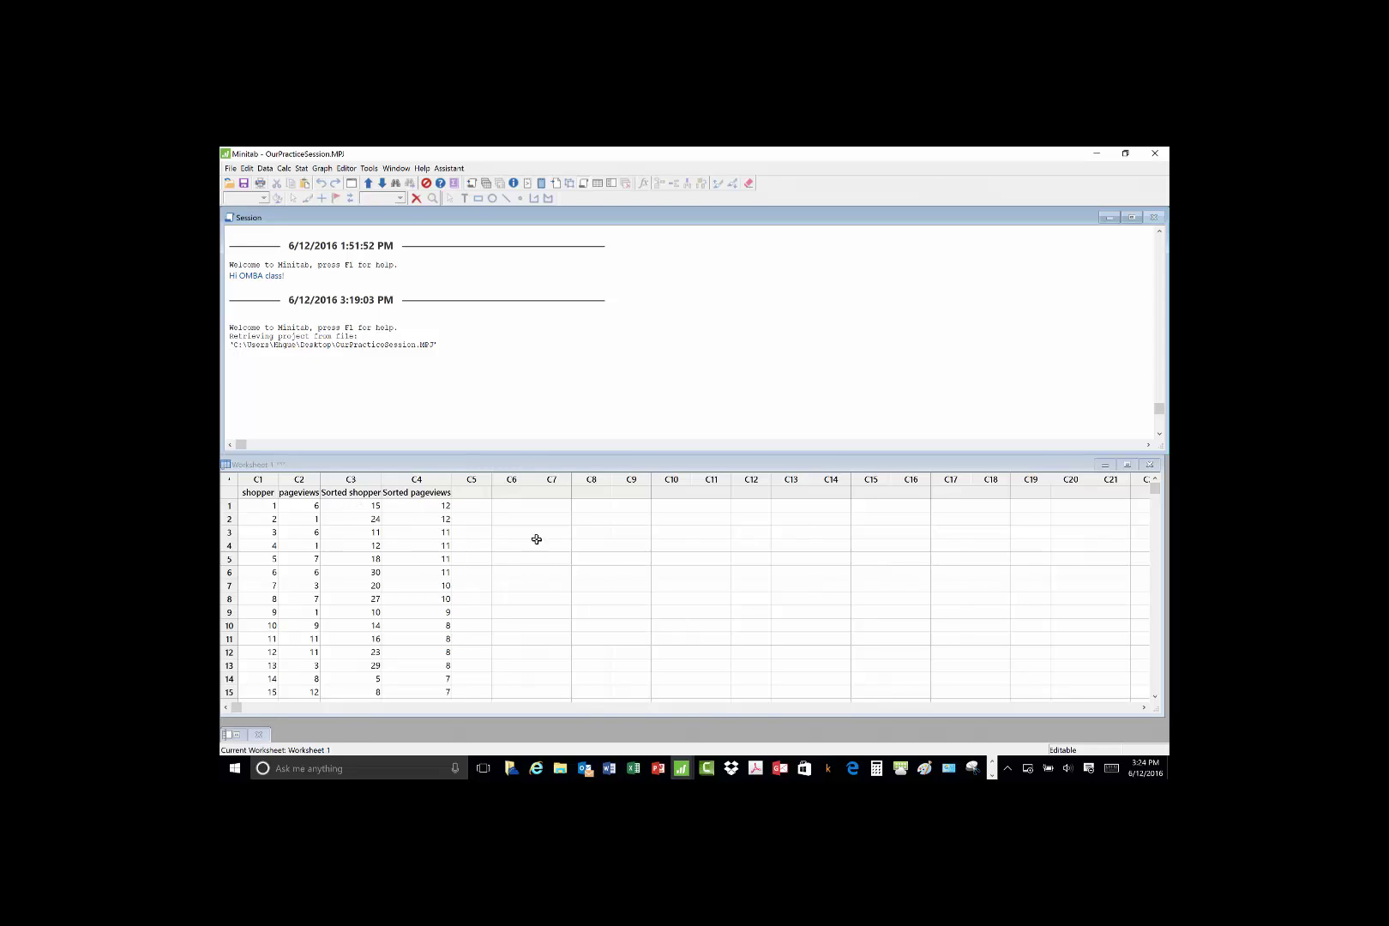
click(440, 507)
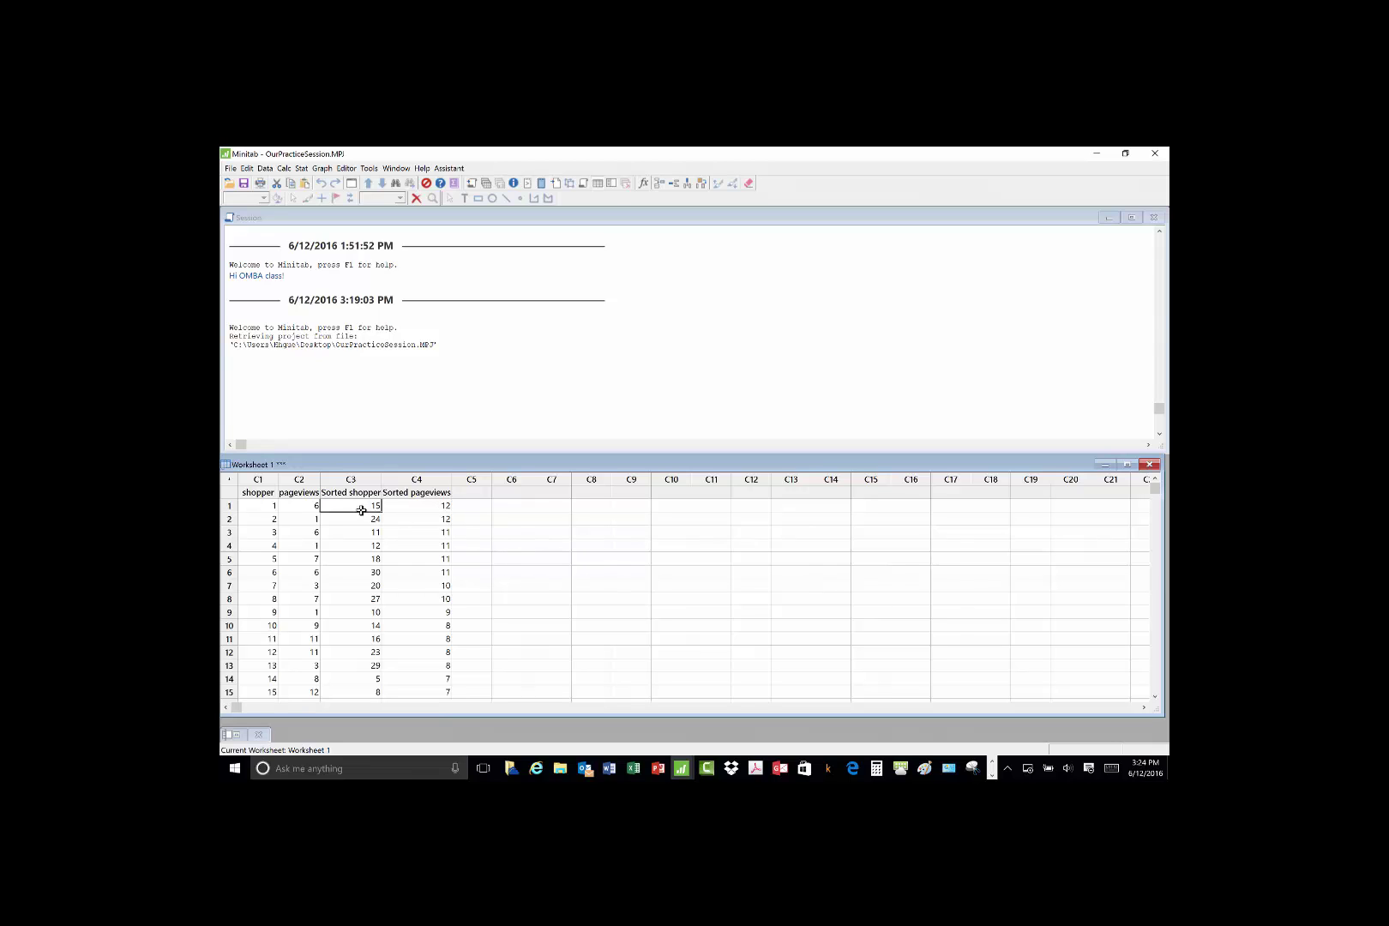
scroll(622, 609, down, 2)
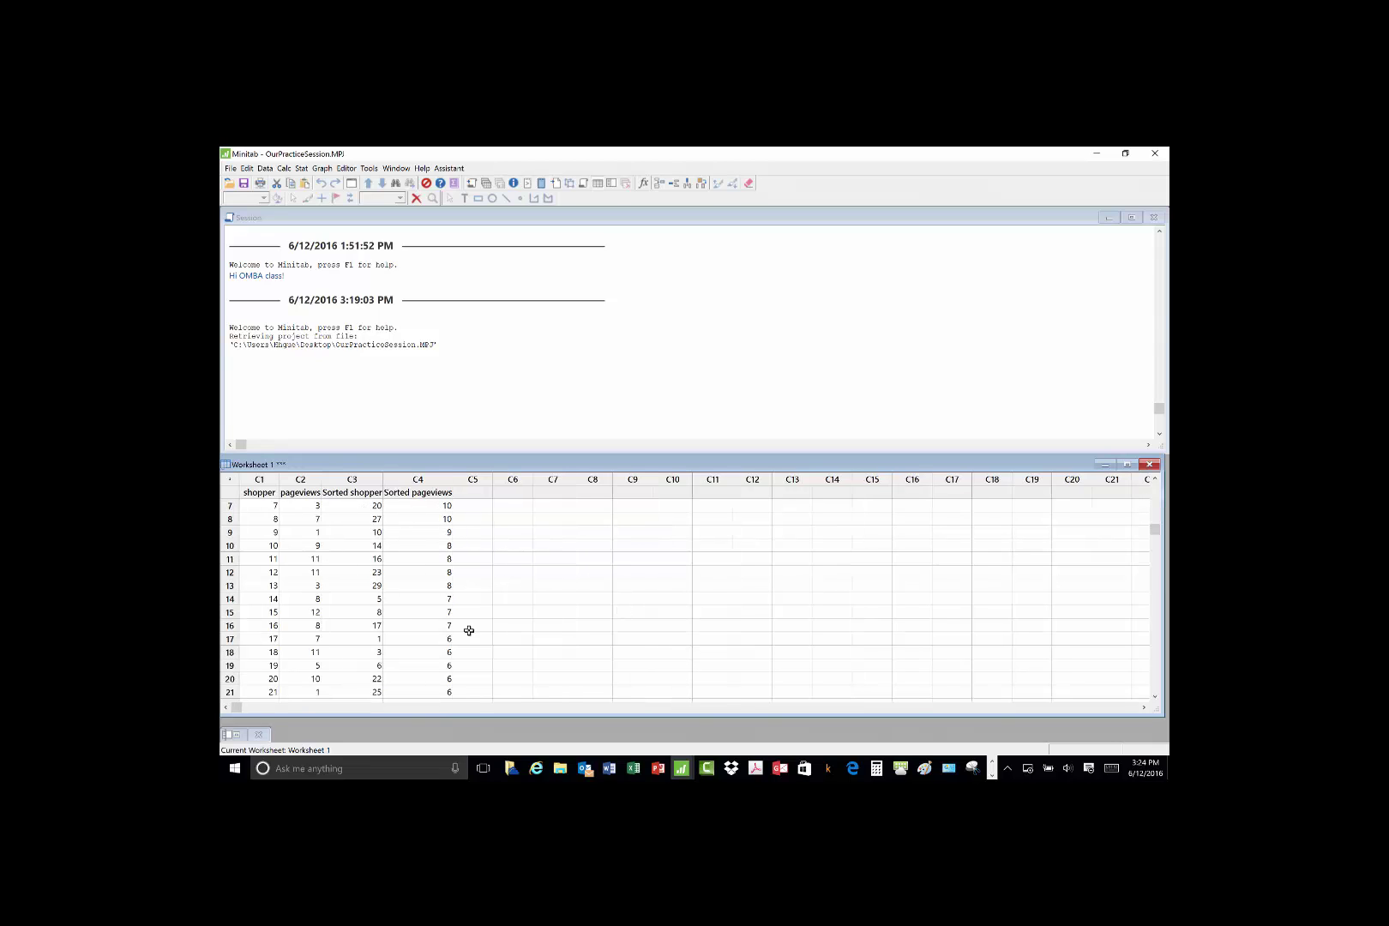
click(262, 616)
click(309, 614)
scroll(627, 642, up, 2)
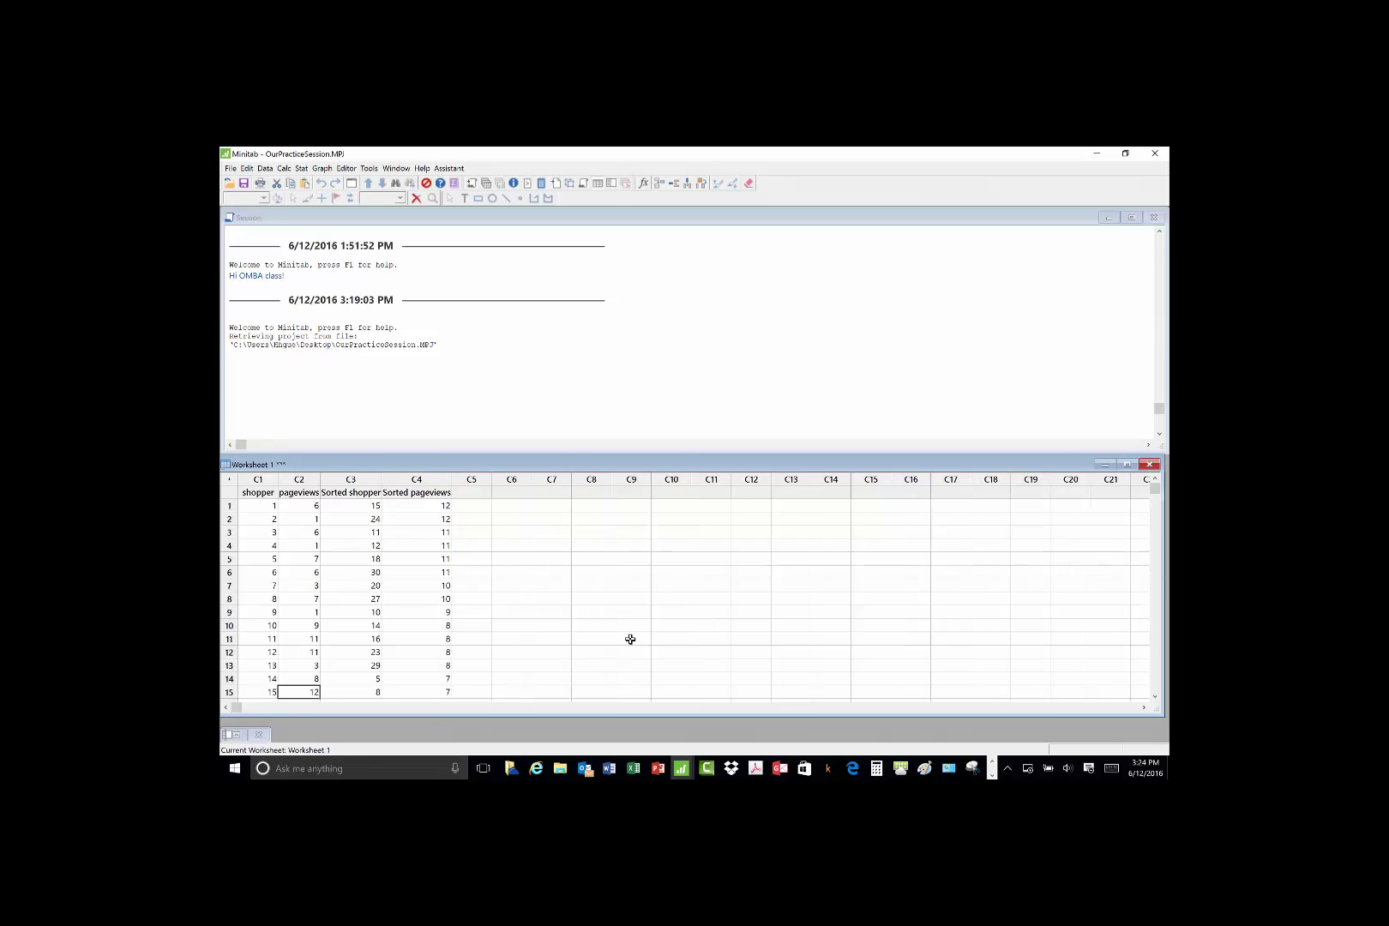
click(631, 638)
- Delete the sorted shopper and sorted pageviews data, including headers, from columns C3 and C4
drag(352, 494, 448, 676)
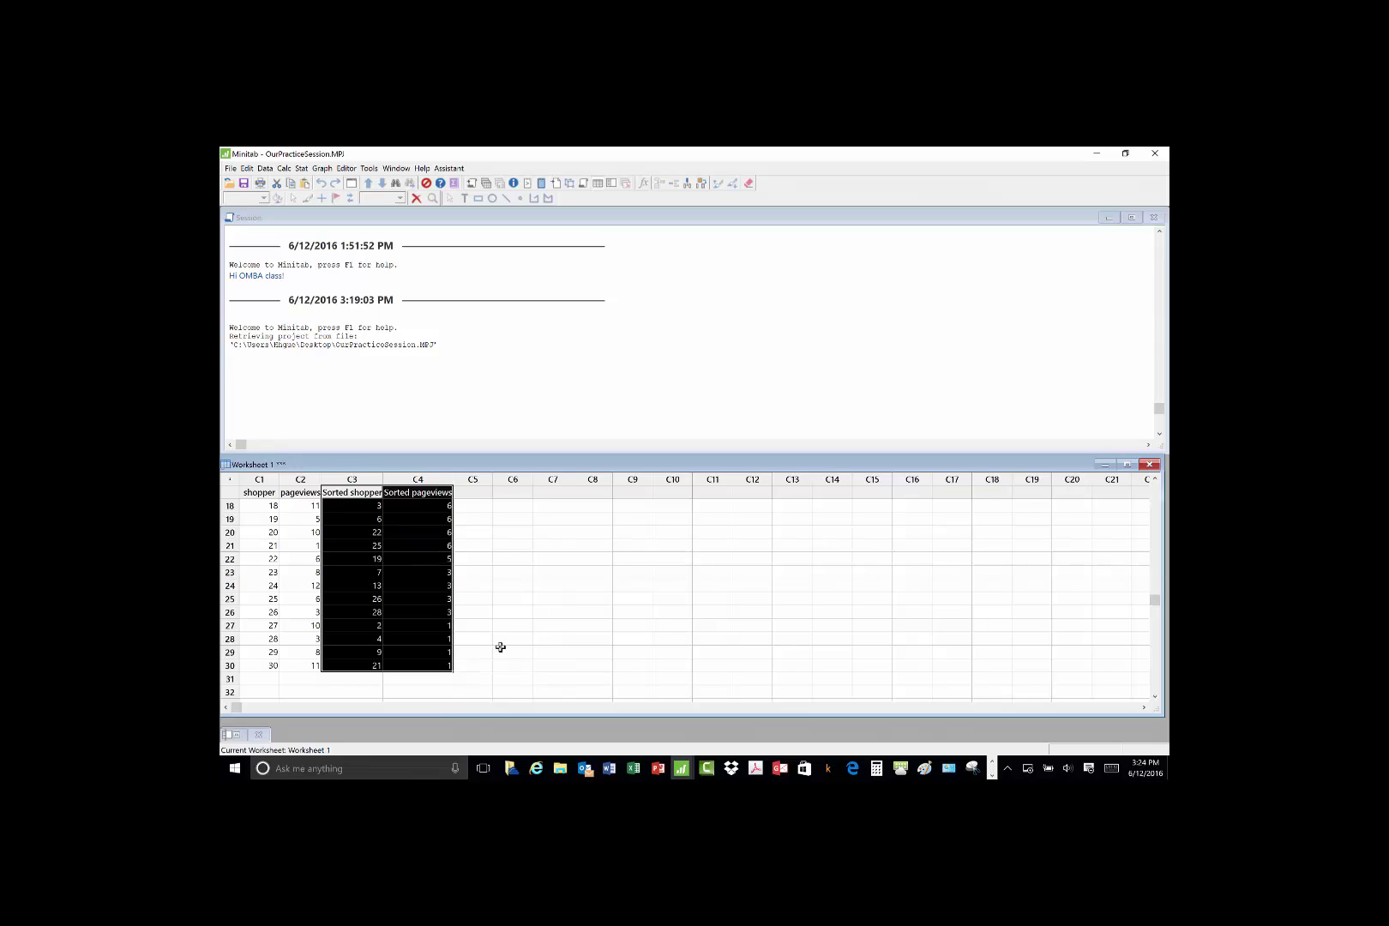
key(Delete)
scroll(569, 650, up, 6)
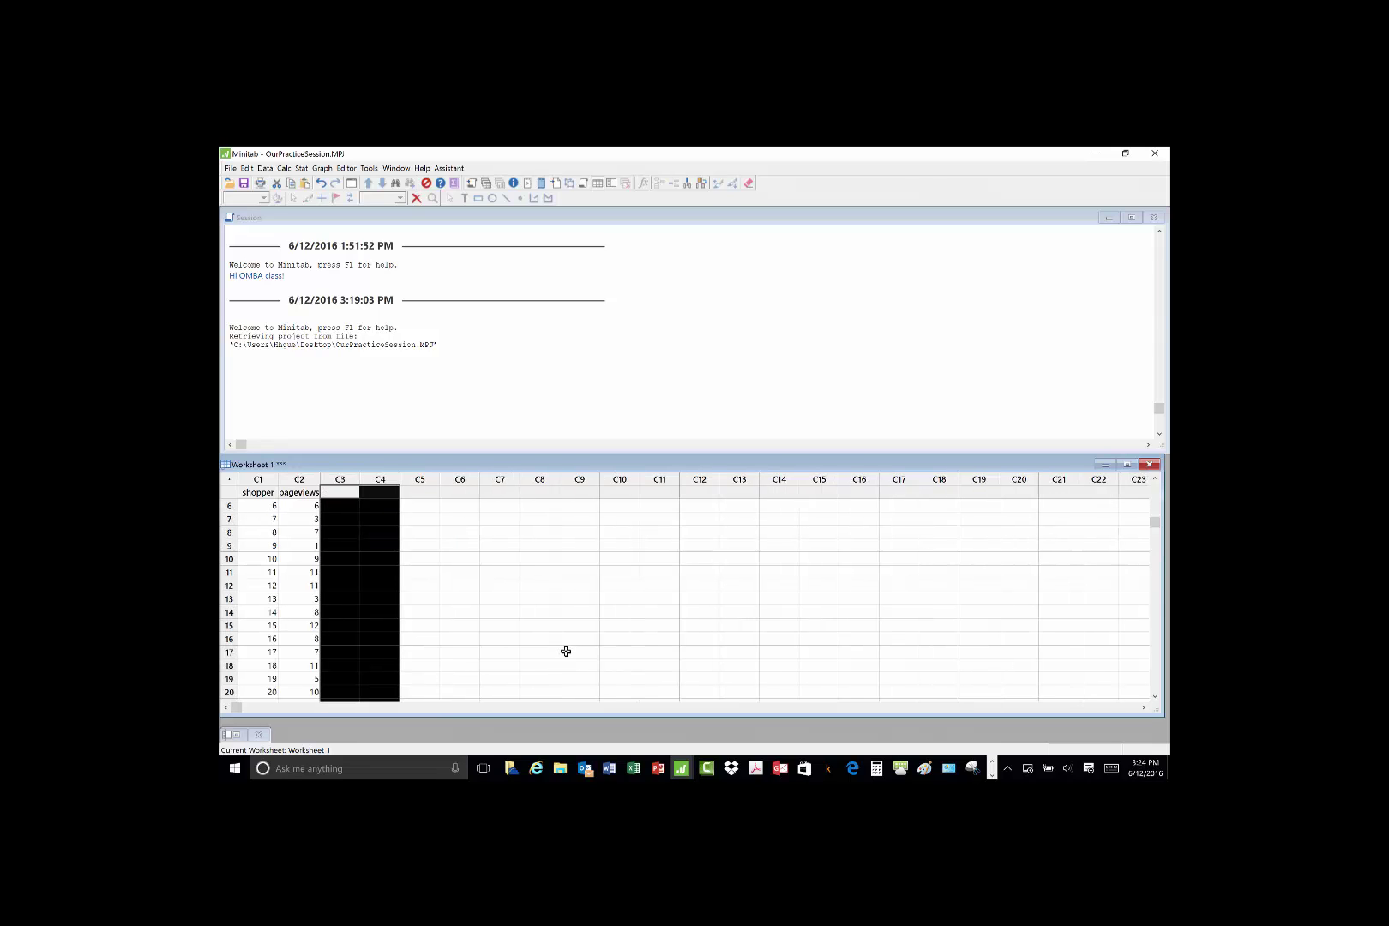
click(575, 616)
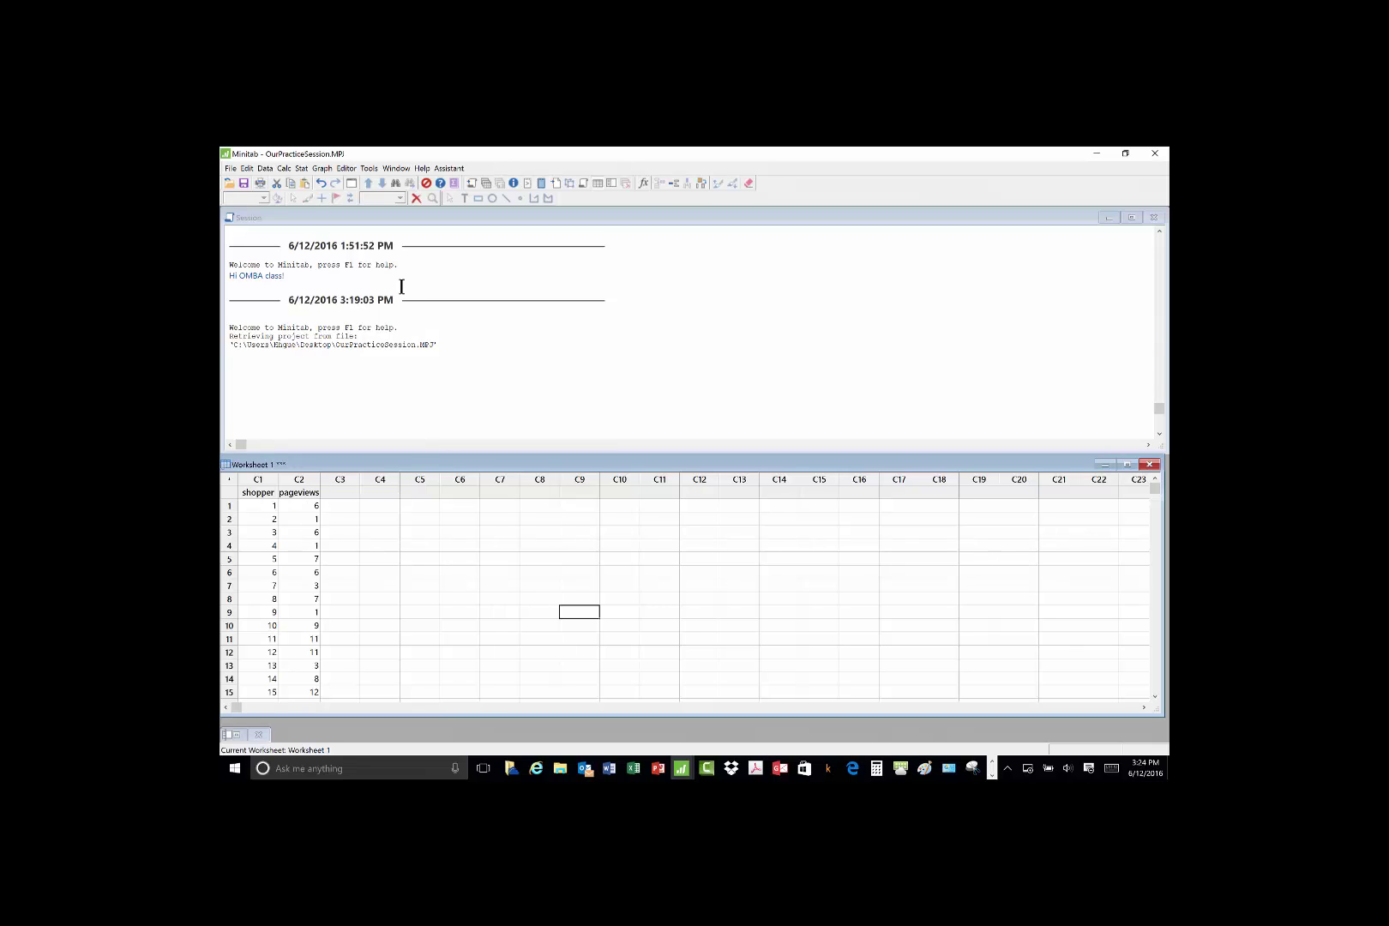
- Apply Greater Than conditional formatting to the pageviews column, highlighting cells greater than 7 in the Yellow style
click(266, 169)
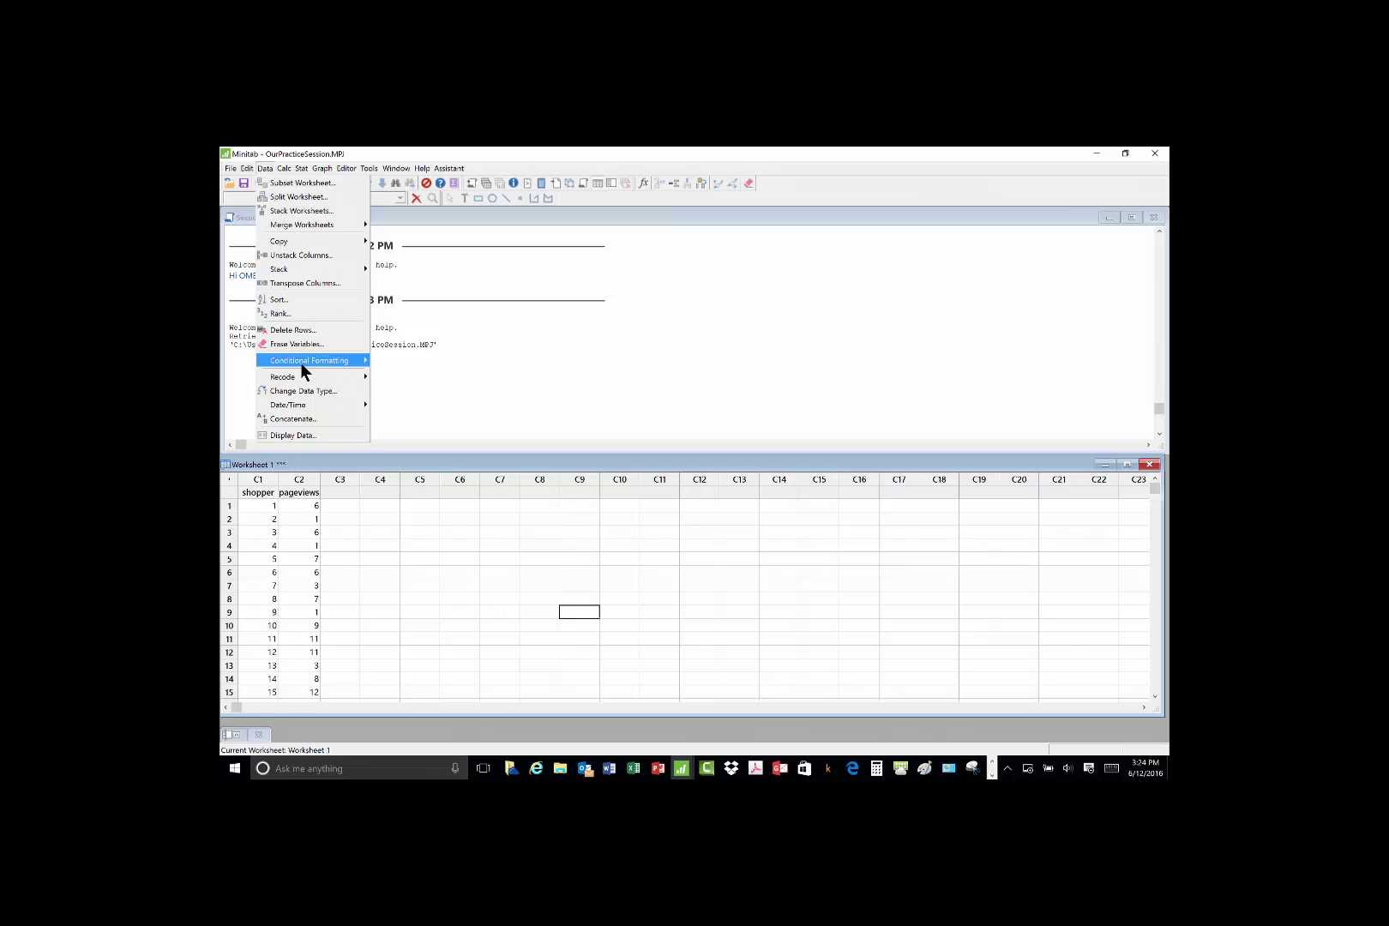
mouse_move(302, 364)
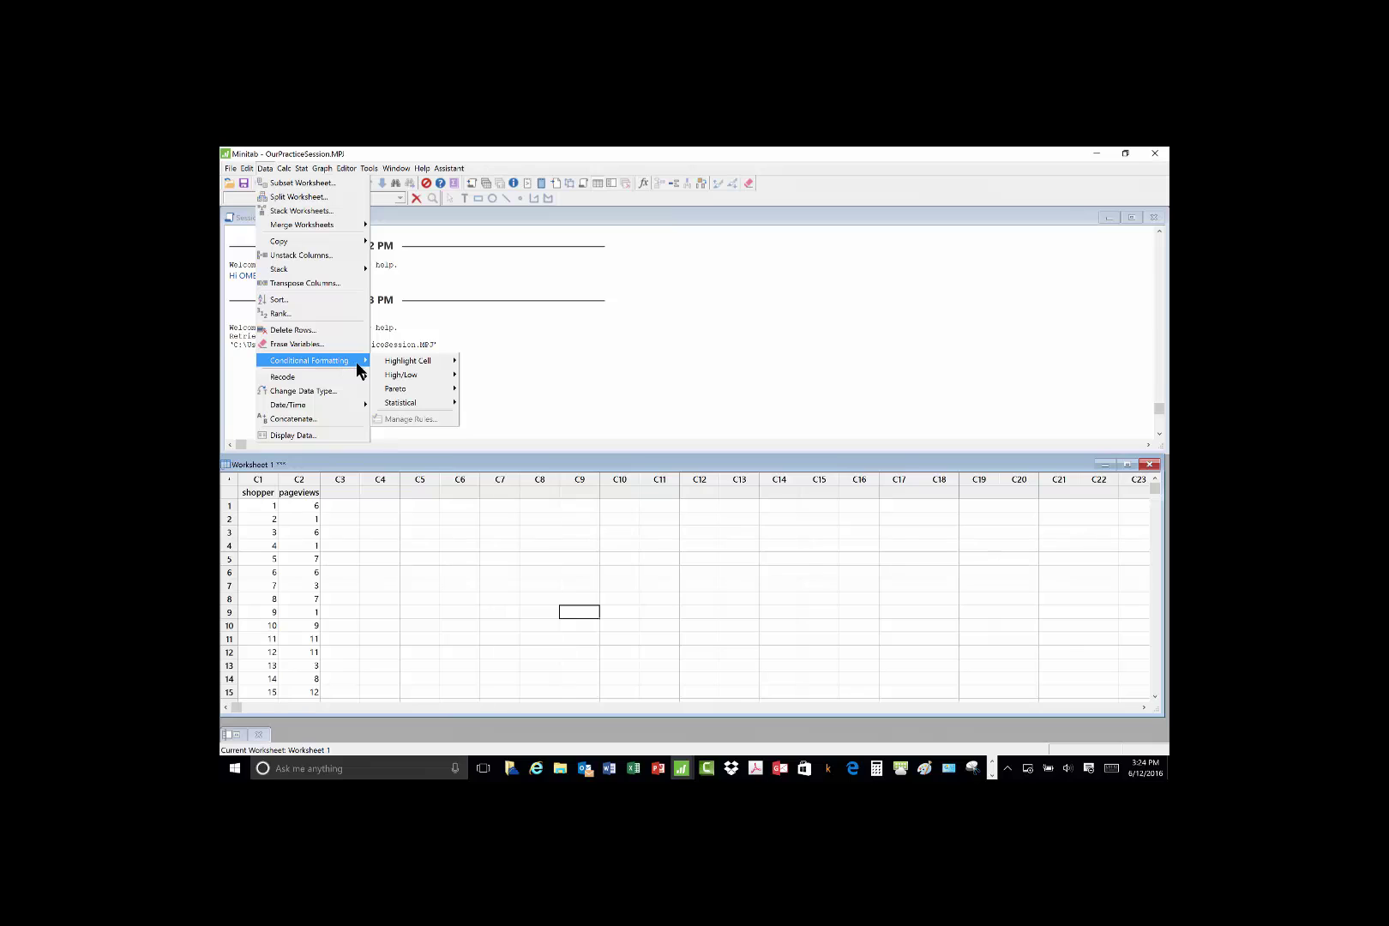
mouse_move(408, 361)
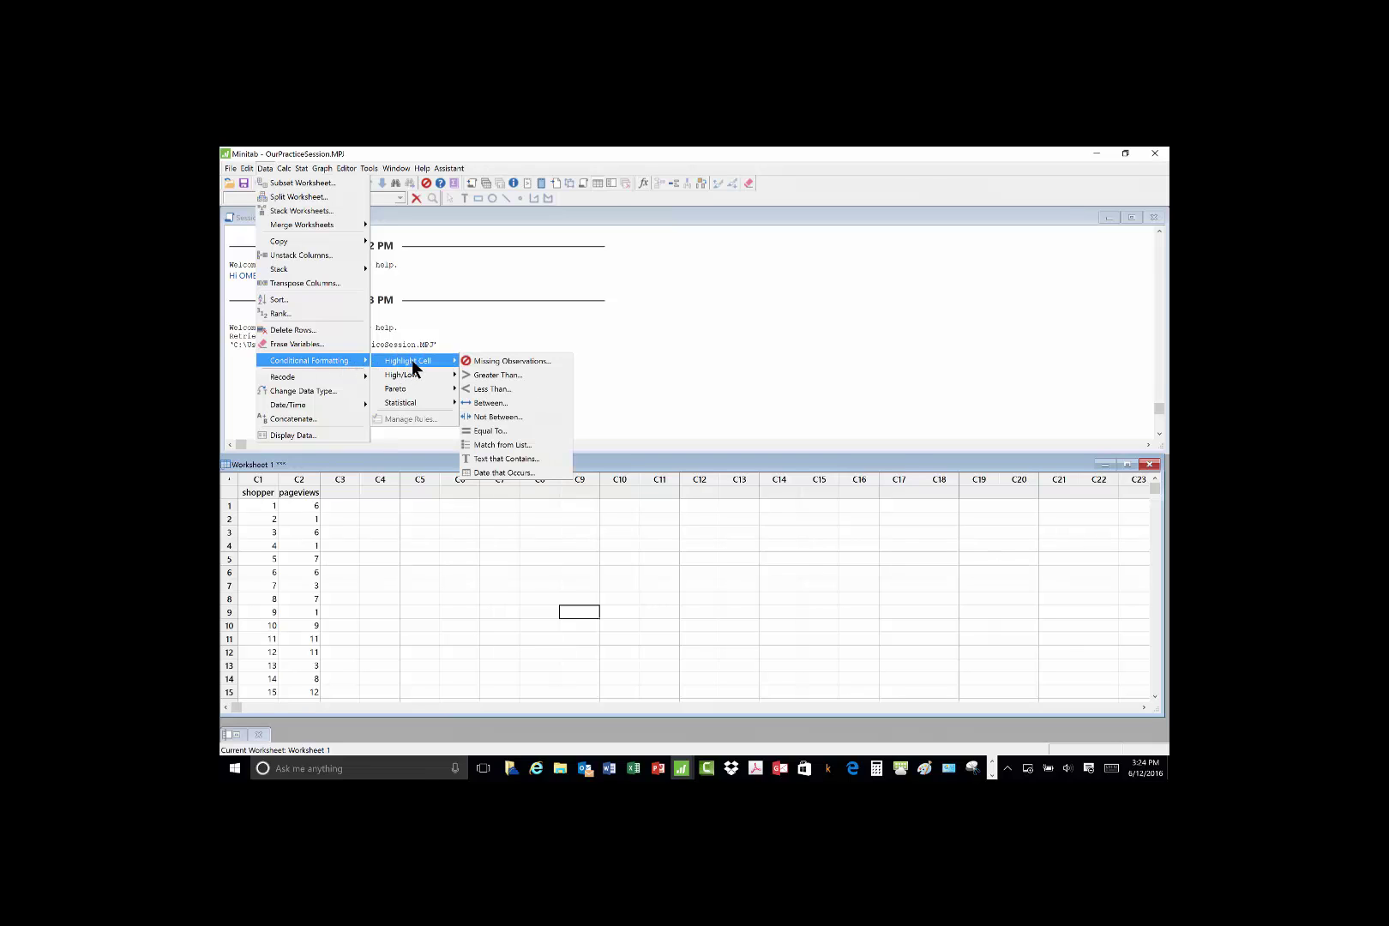
click(477, 377)
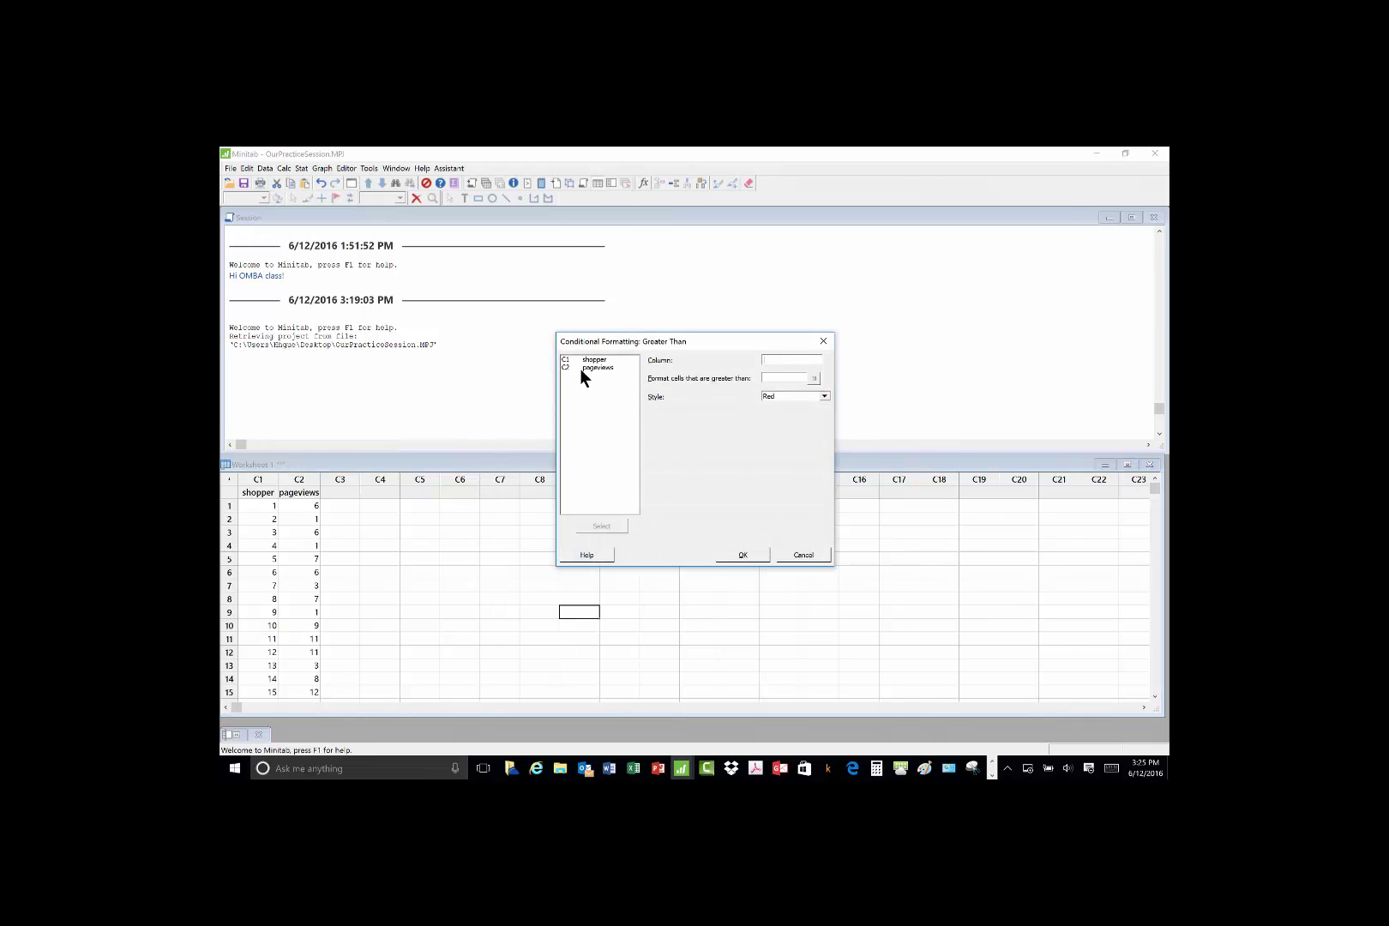
click(587, 367)
click(602, 526)
click(825, 397)
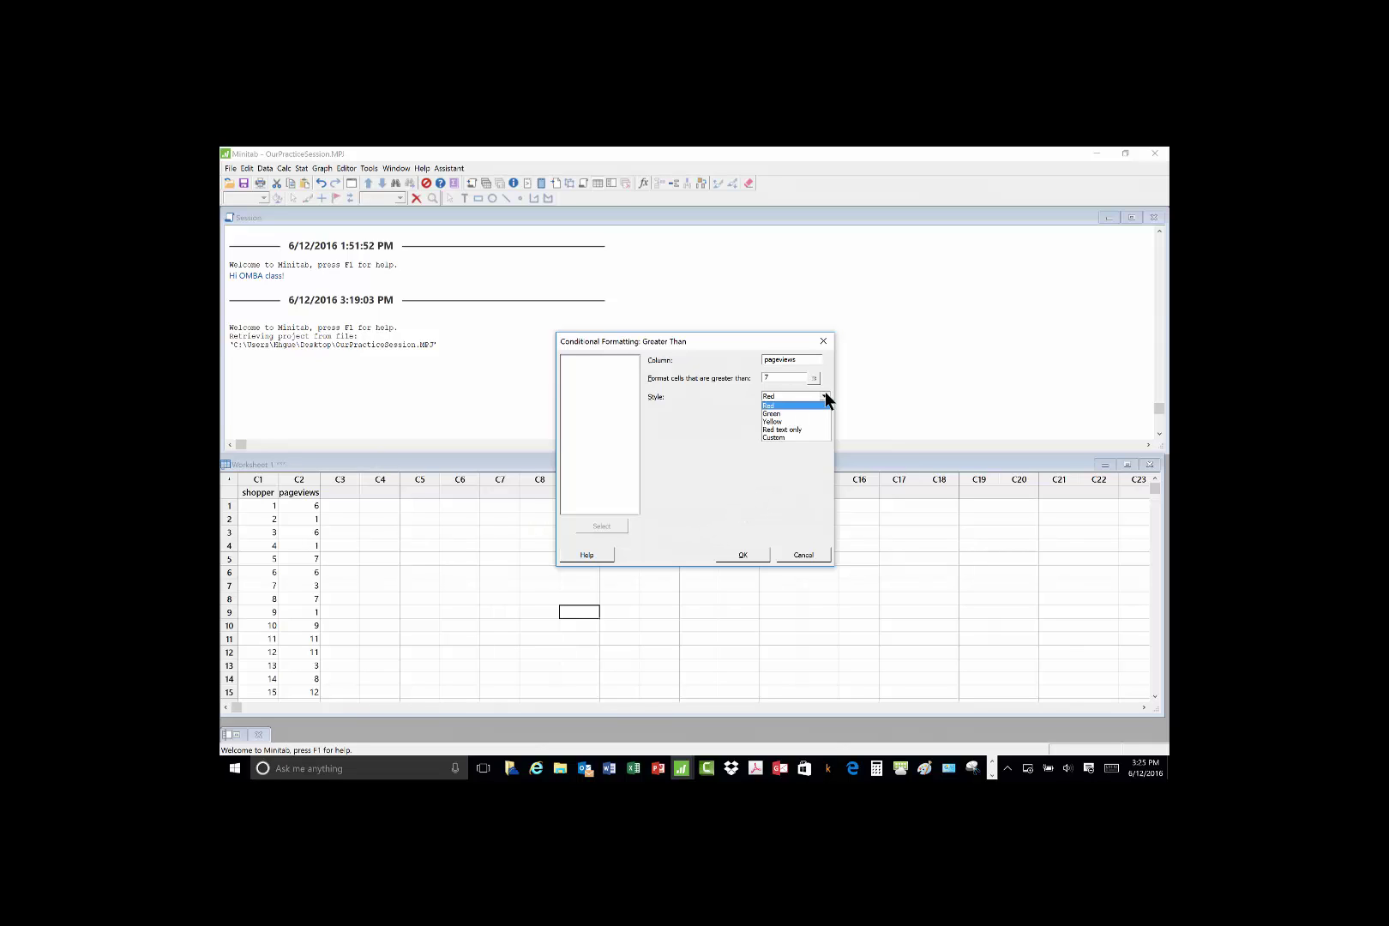
click(802, 422)
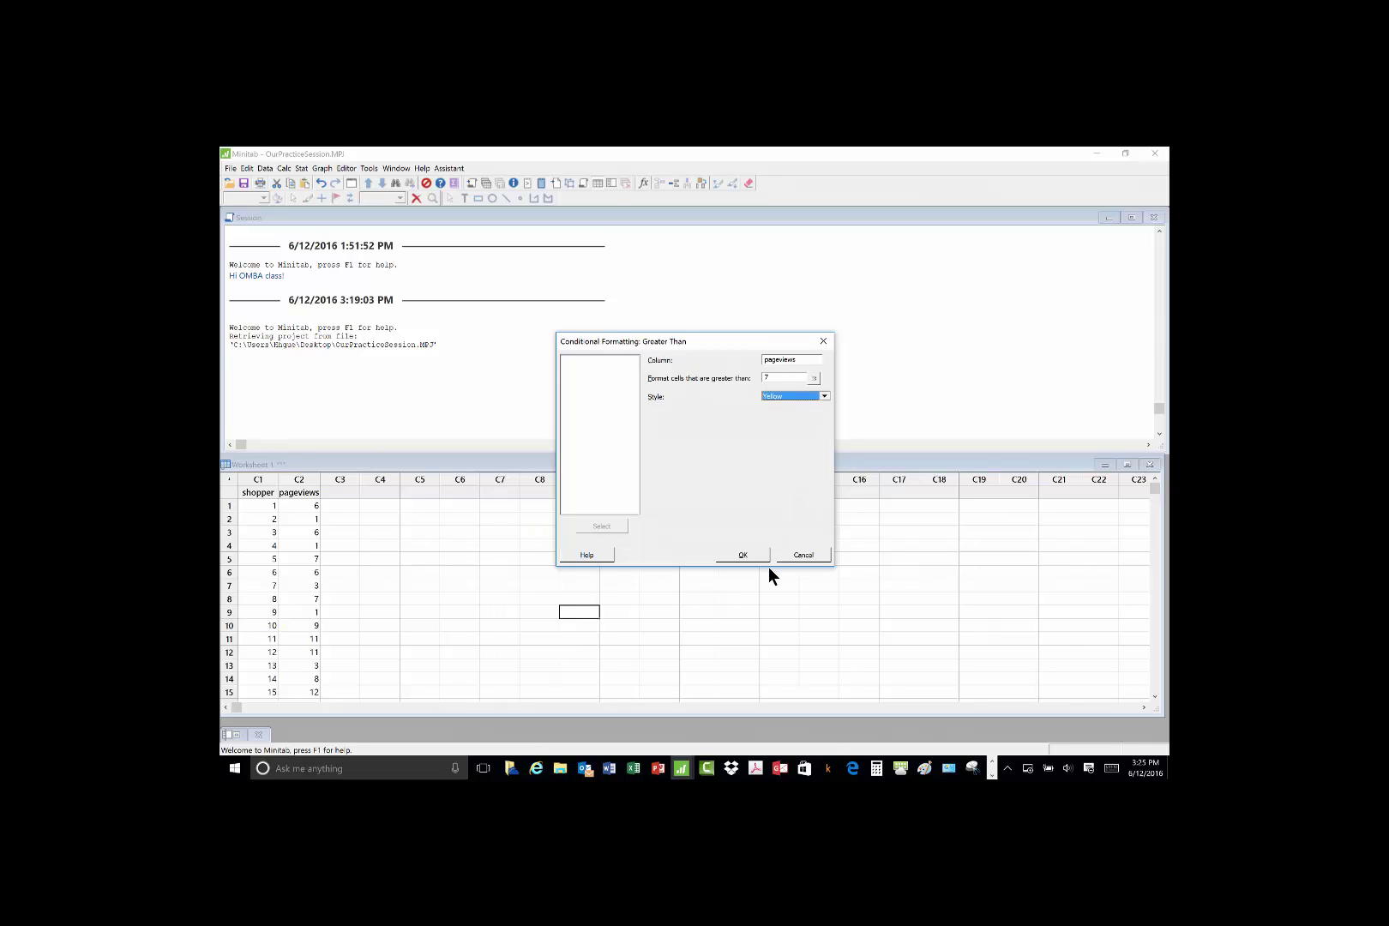
click(739, 554)
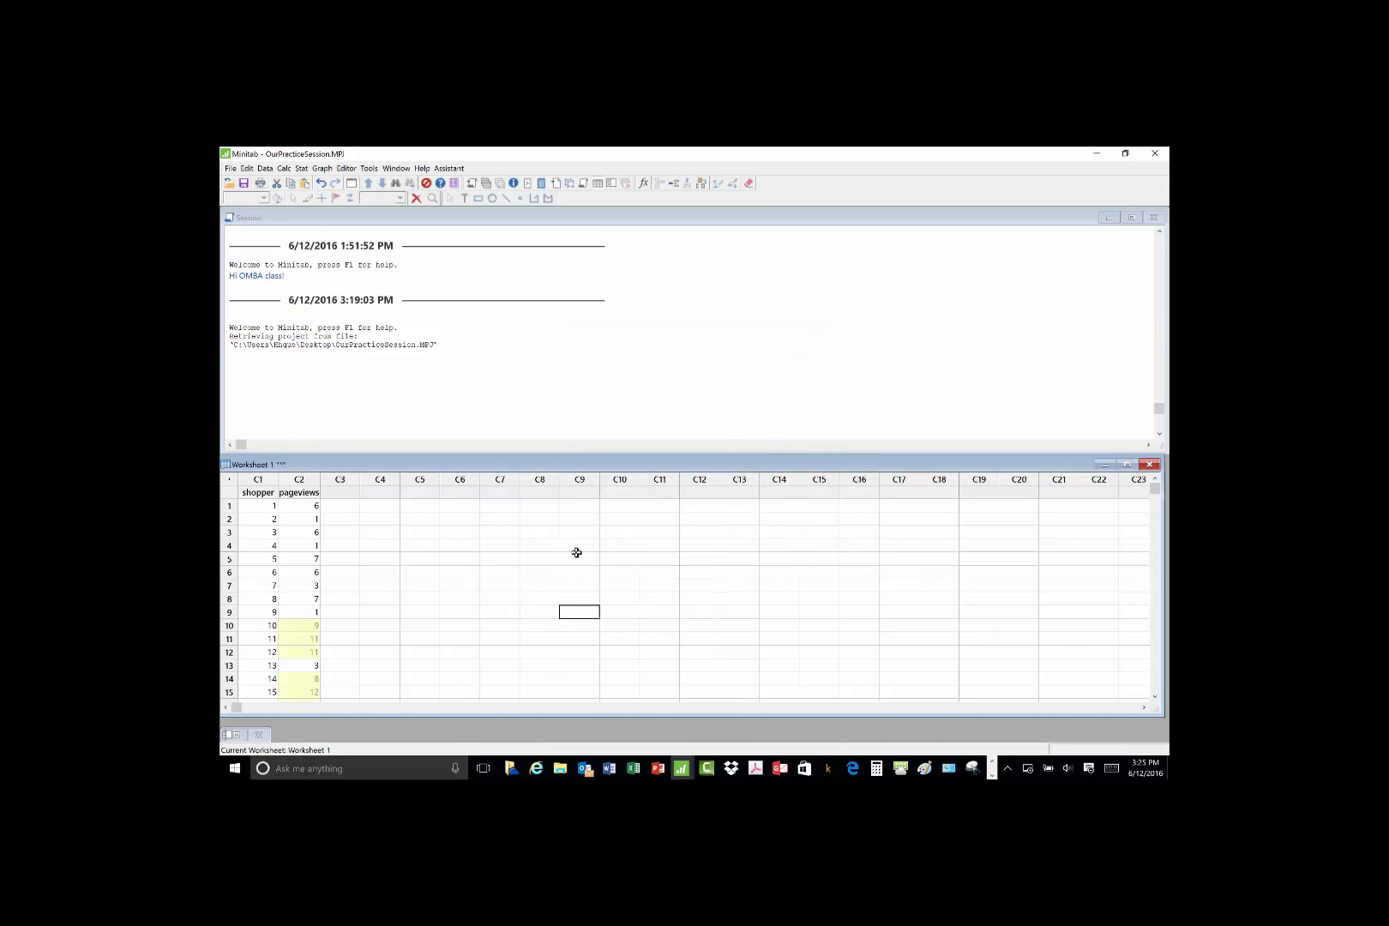
- Examine which pageviews cells are highlighted throughout the worksheet
scroll(577, 553, down, 1)
scroll(577, 553, up, 1)
scroll(395, 545, down, 2)
scroll(394, 546, up, 2)
scroll(393, 618, down, 1)
scroll(393, 622, down, 1)
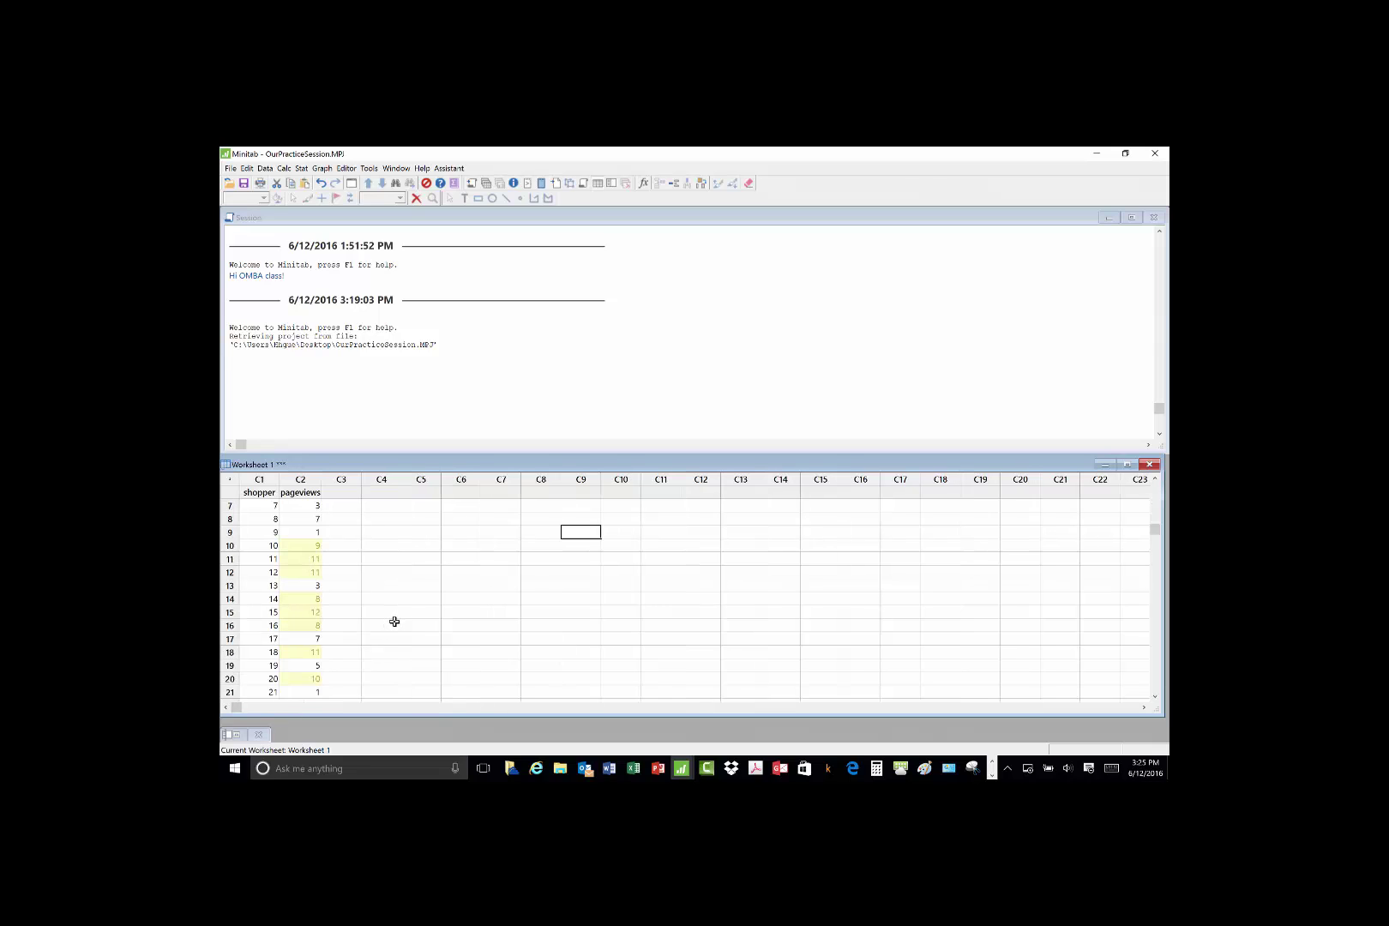
scroll(396, 626, down, 2)
scroll(400, 632, down, 2)
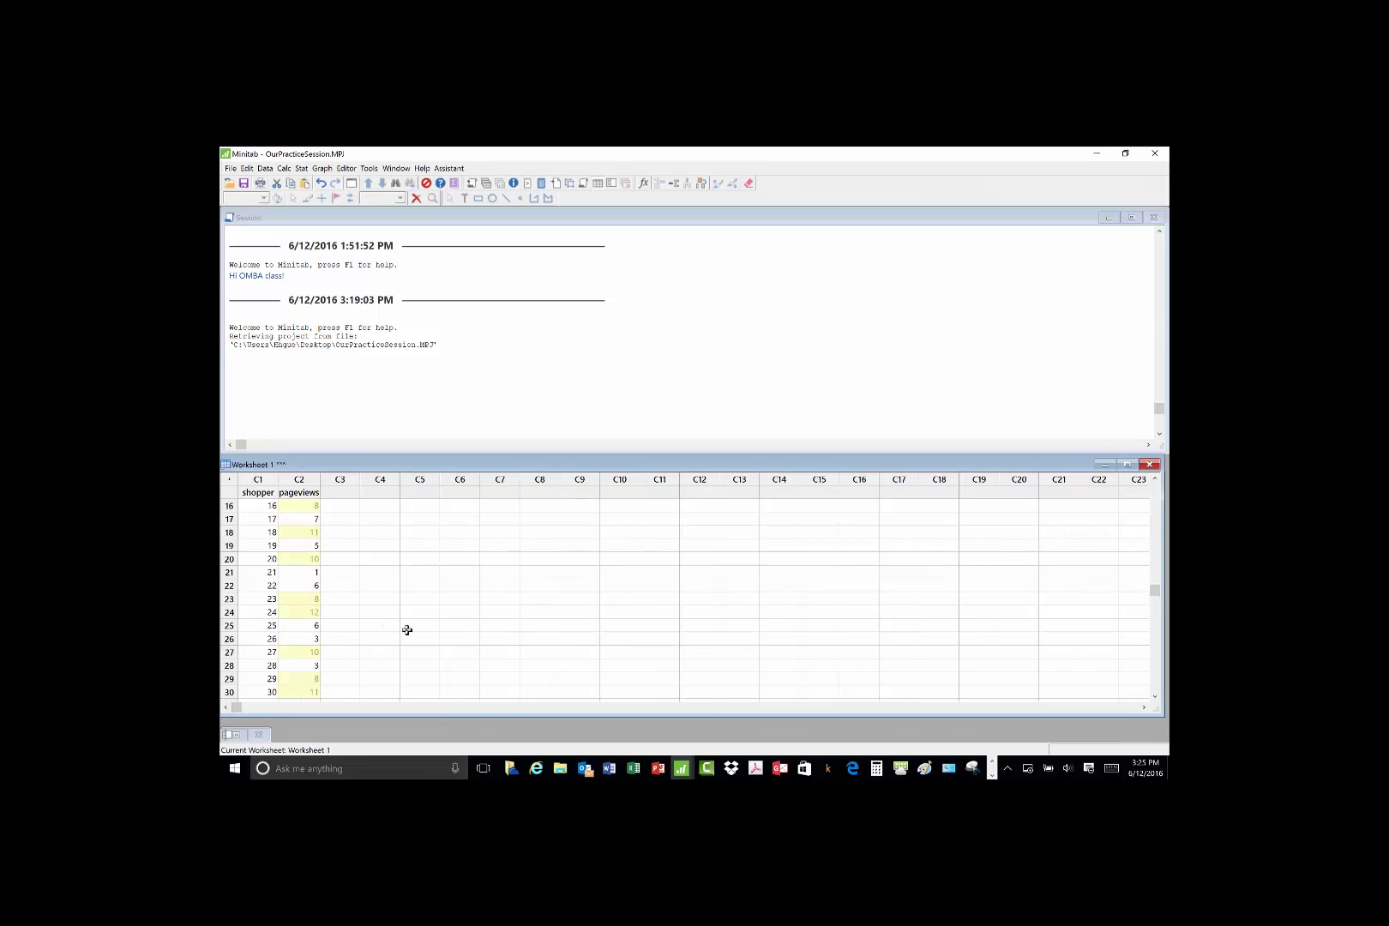
scroll(413, 626, up, 6)
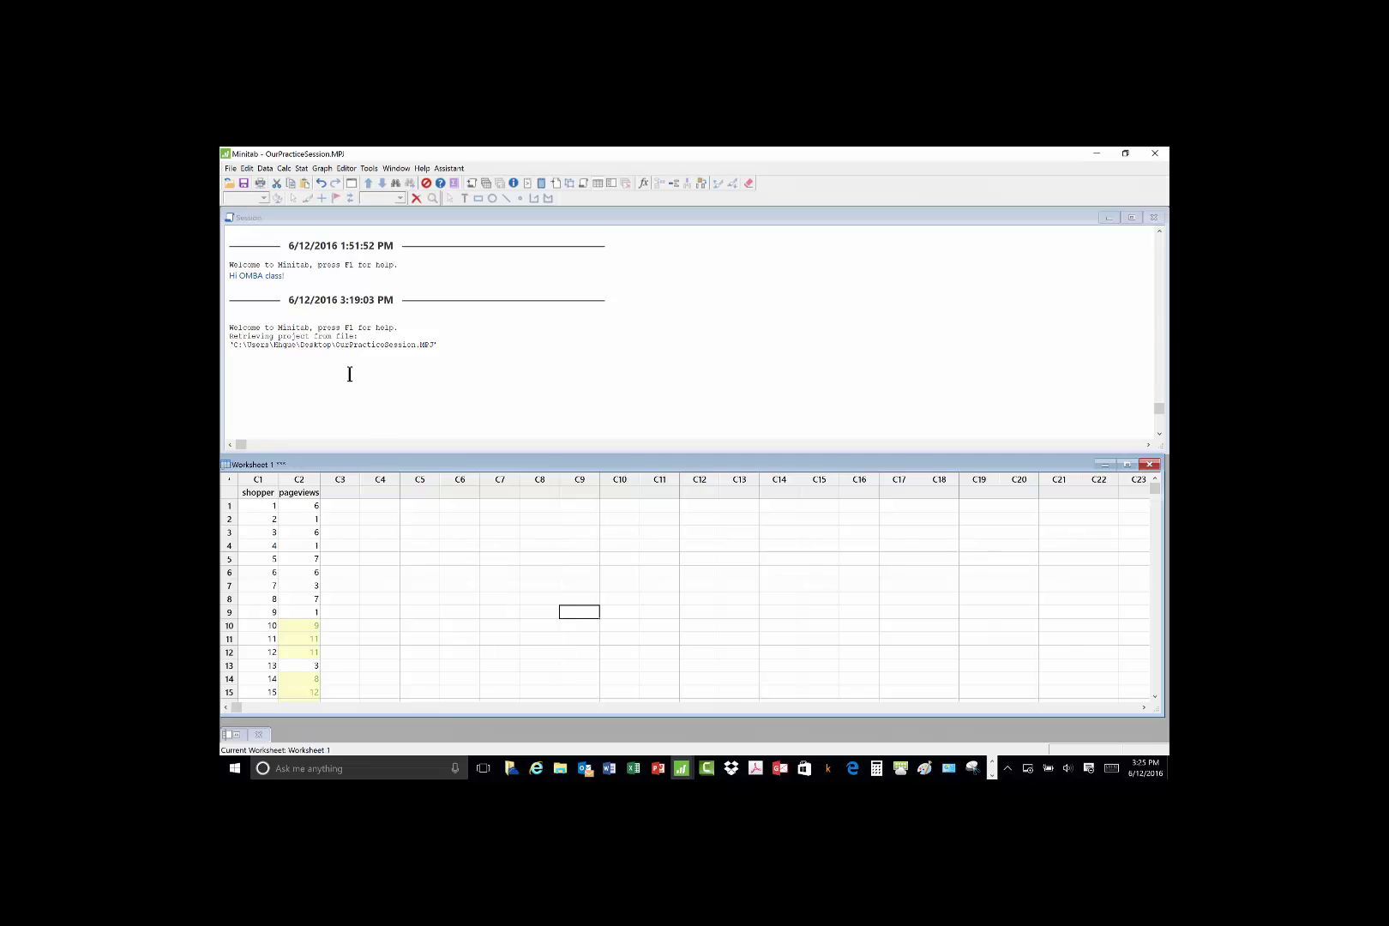
- Use the Calculator to add 5 to every pageviews value and store the result in the pageviews column
click(285, 168)
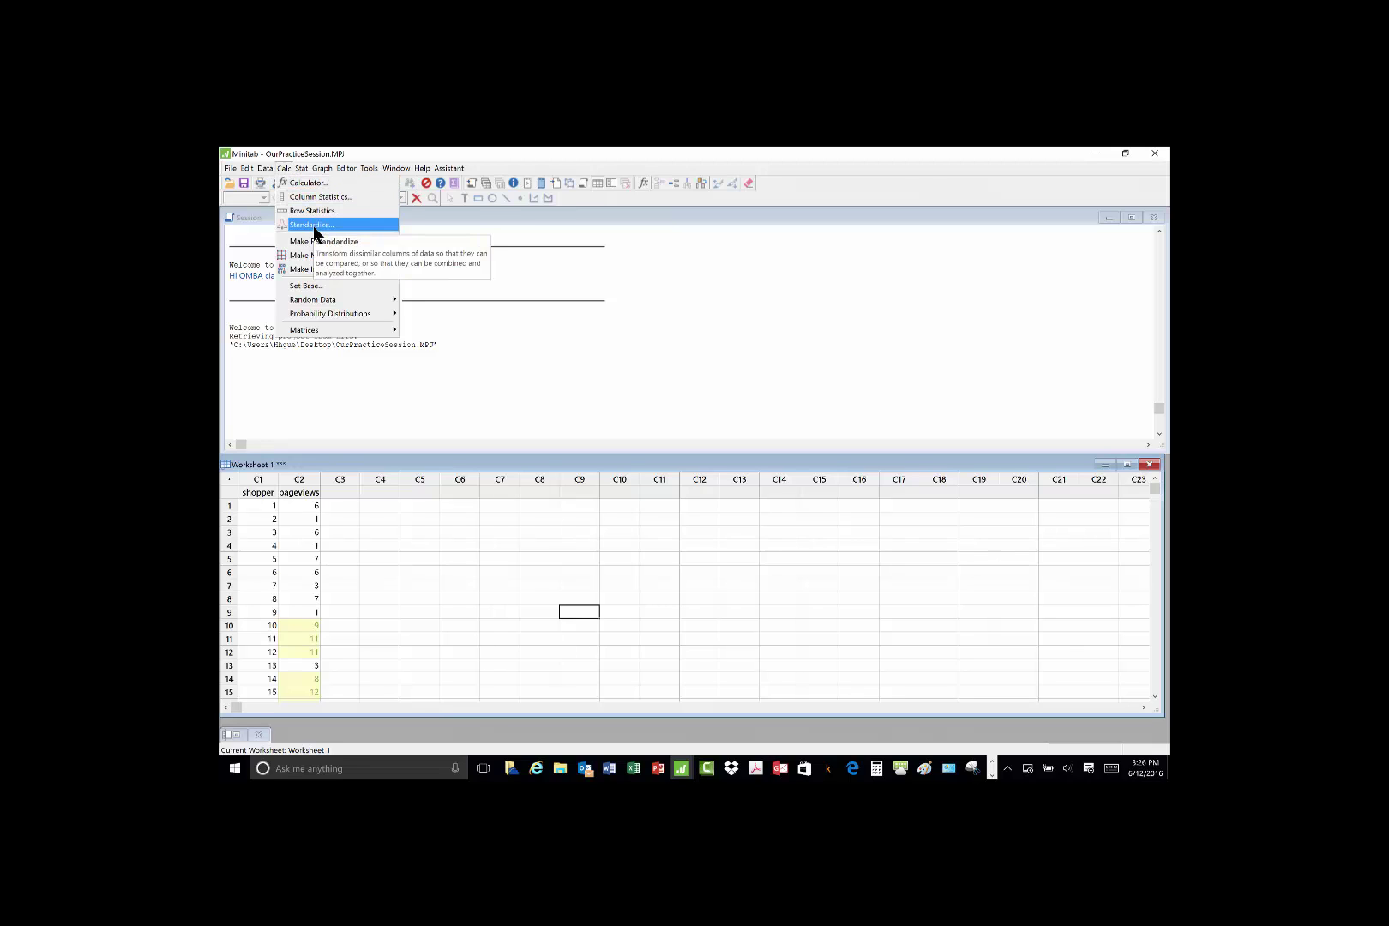
click(301, 182)
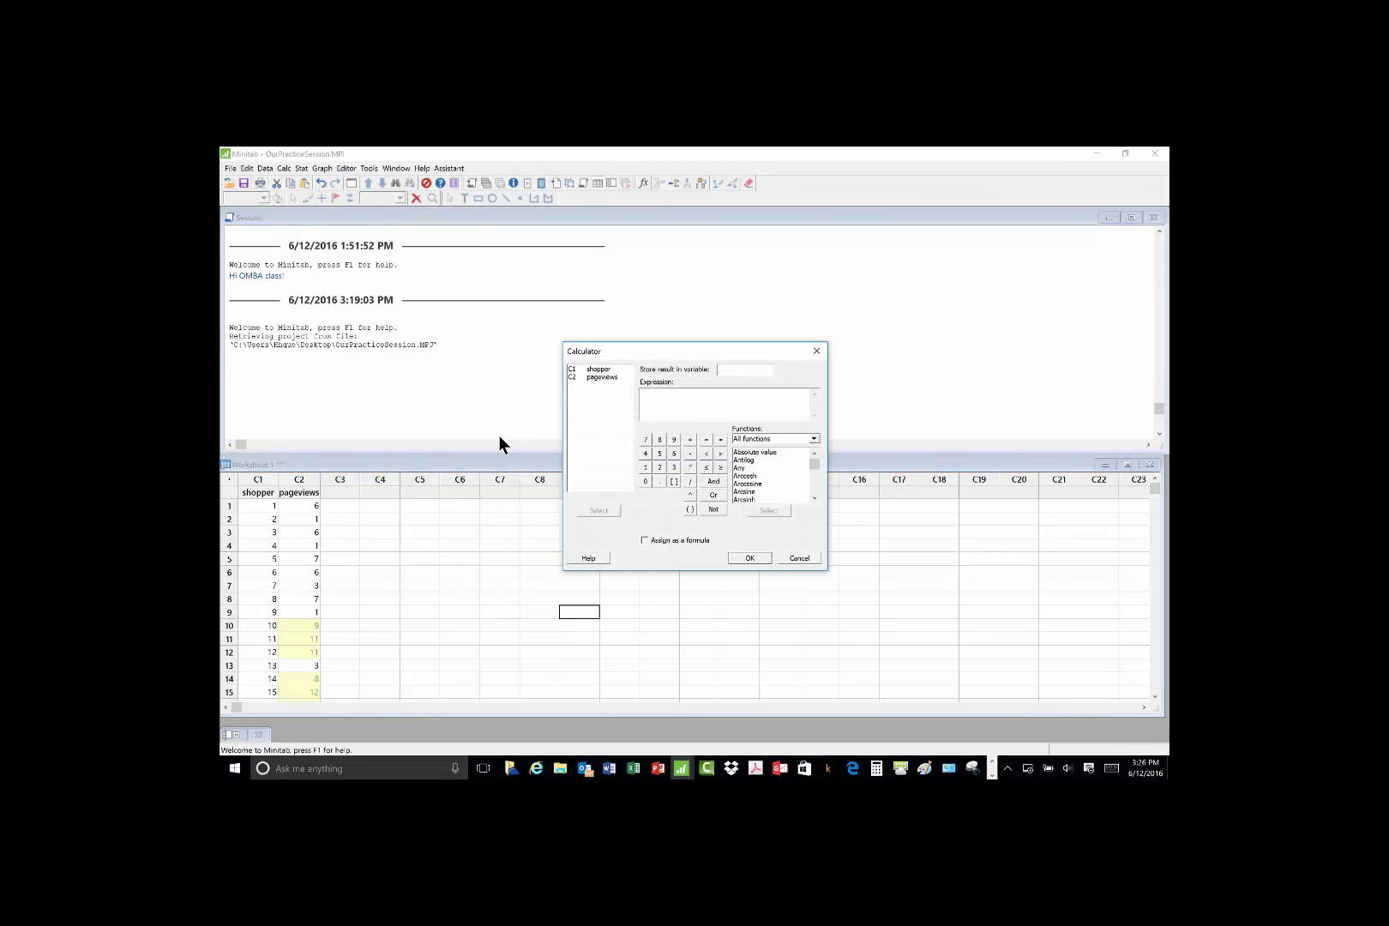
click(597, 377)
click(601, 507)
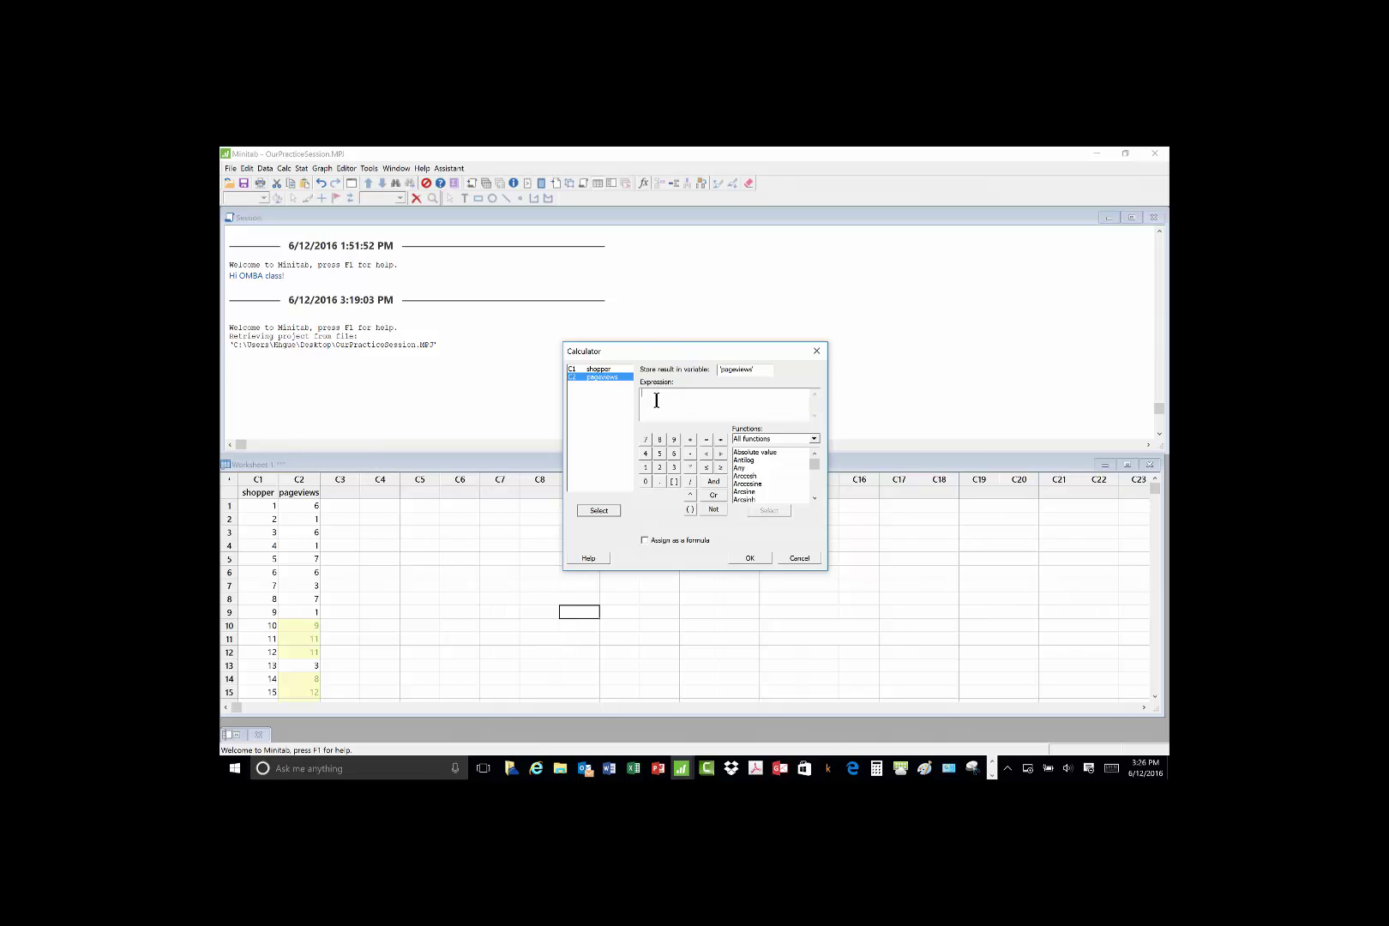
click(600, 510)
click(659, 454)
click(751, 558)
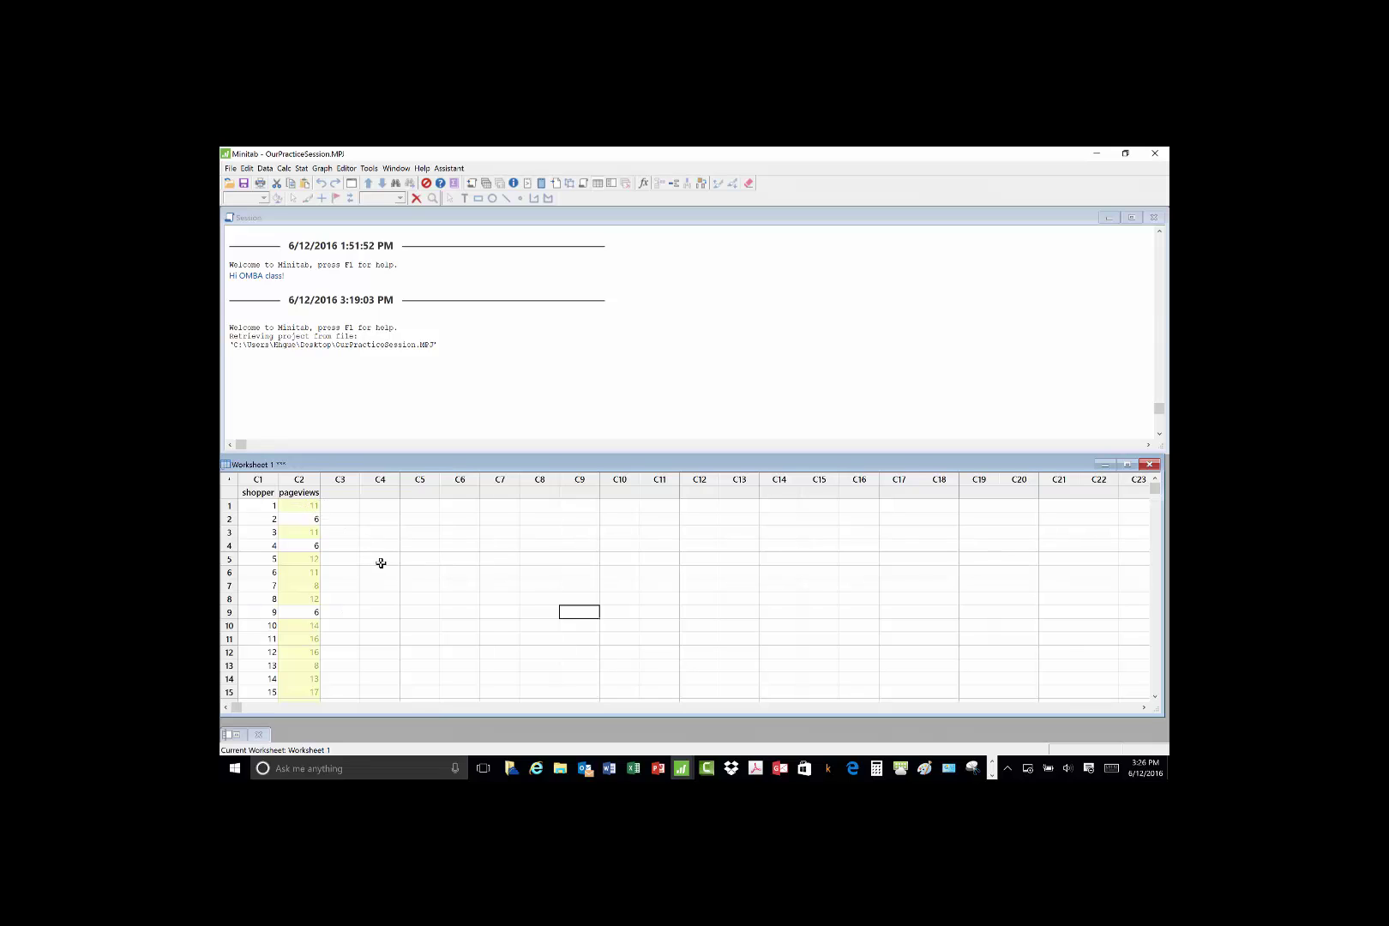
scroll(377, 562, down, 5)
scroll(384, 566, up, 5)
click(248, 169)
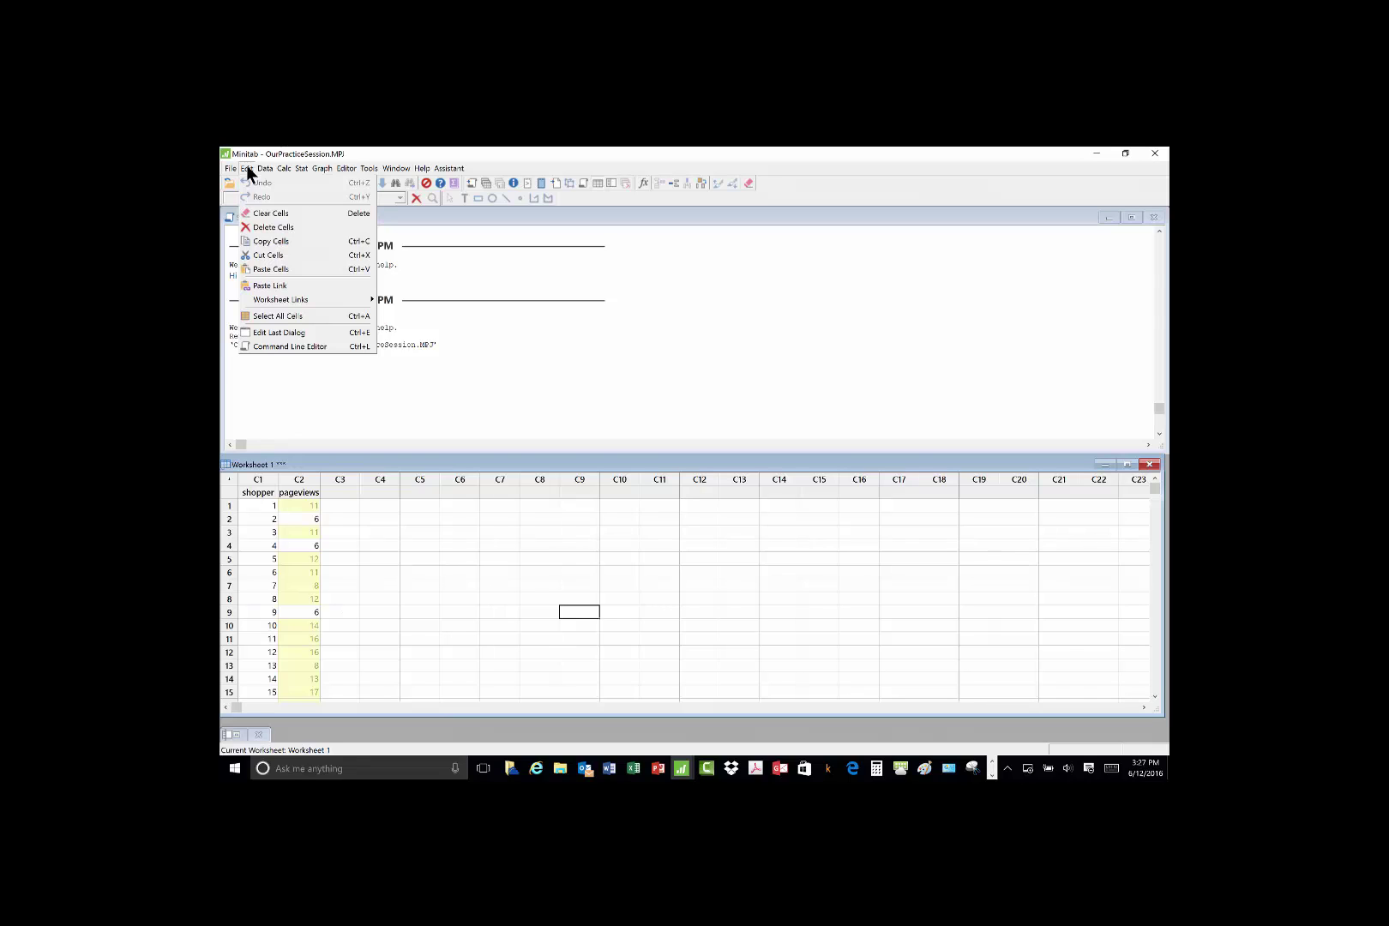
key(Right)
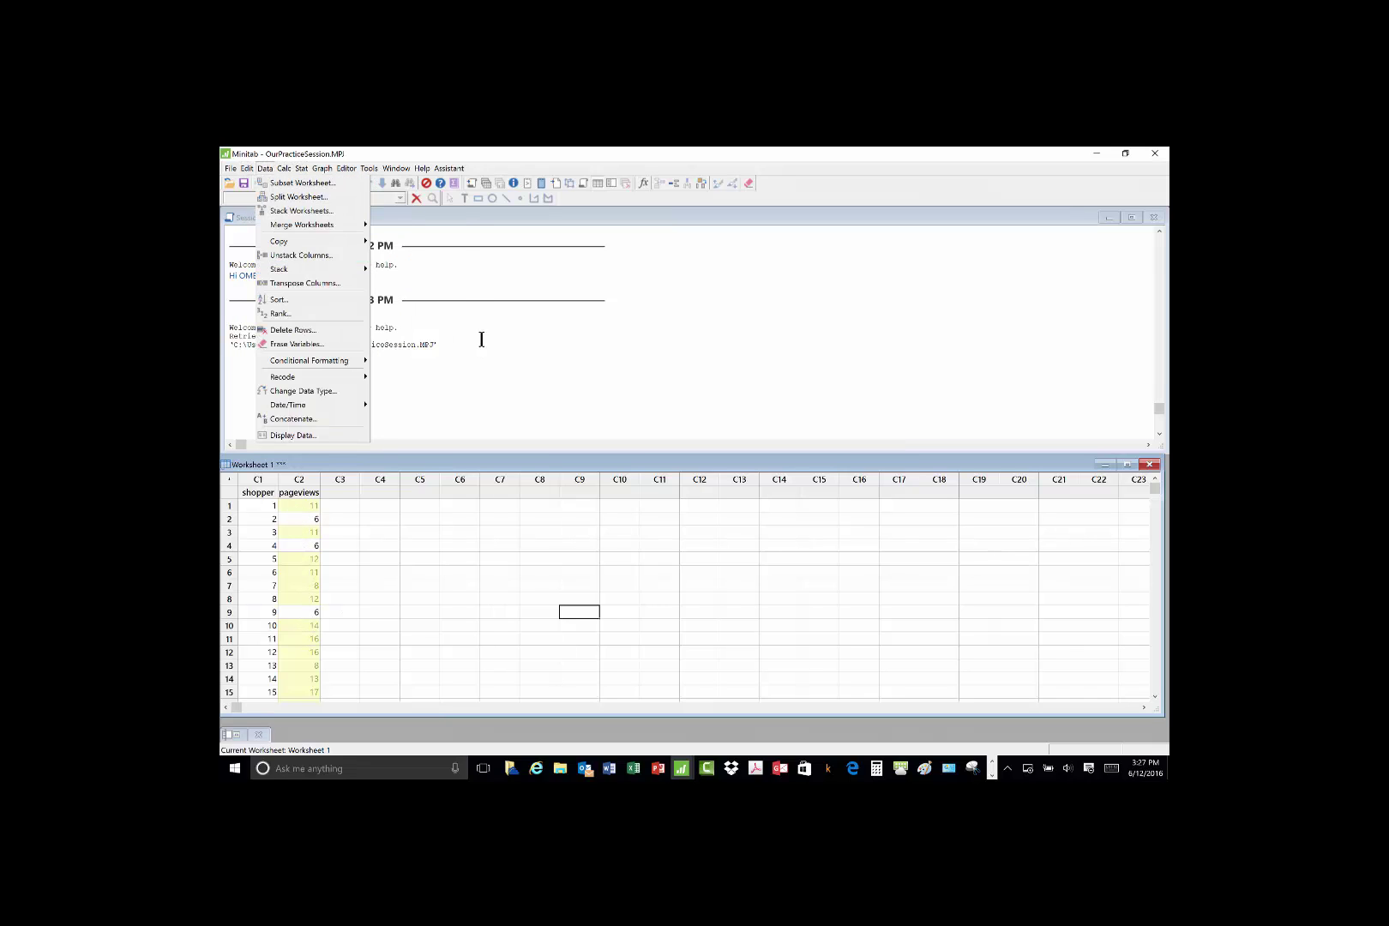
click(285, 165)
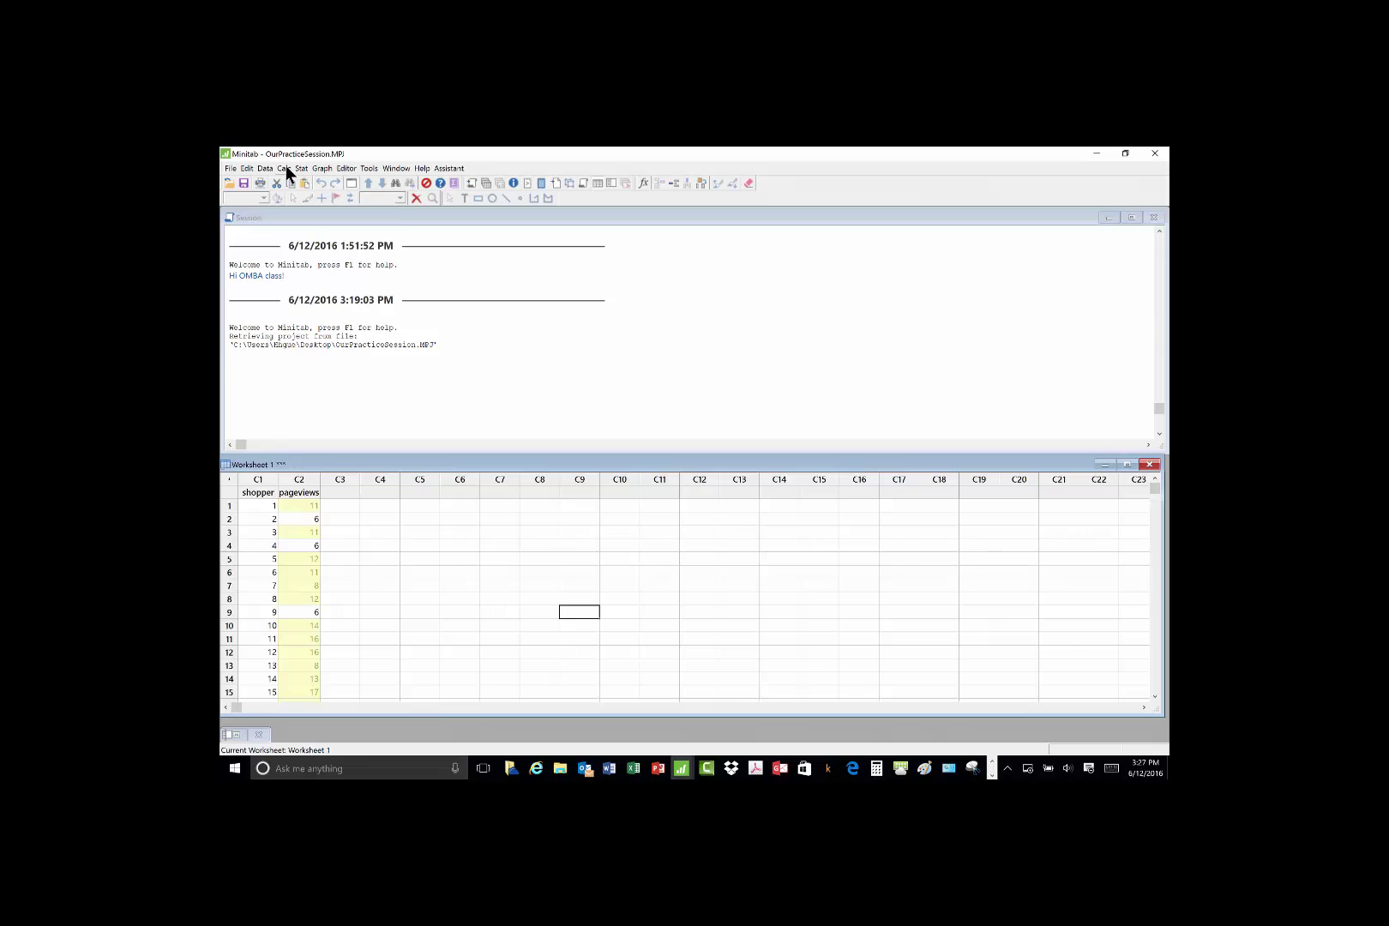
- Remove the + 5 term from the Calculator expression and store the result in the pageviews column
click(286, 169)
click(292, 182)
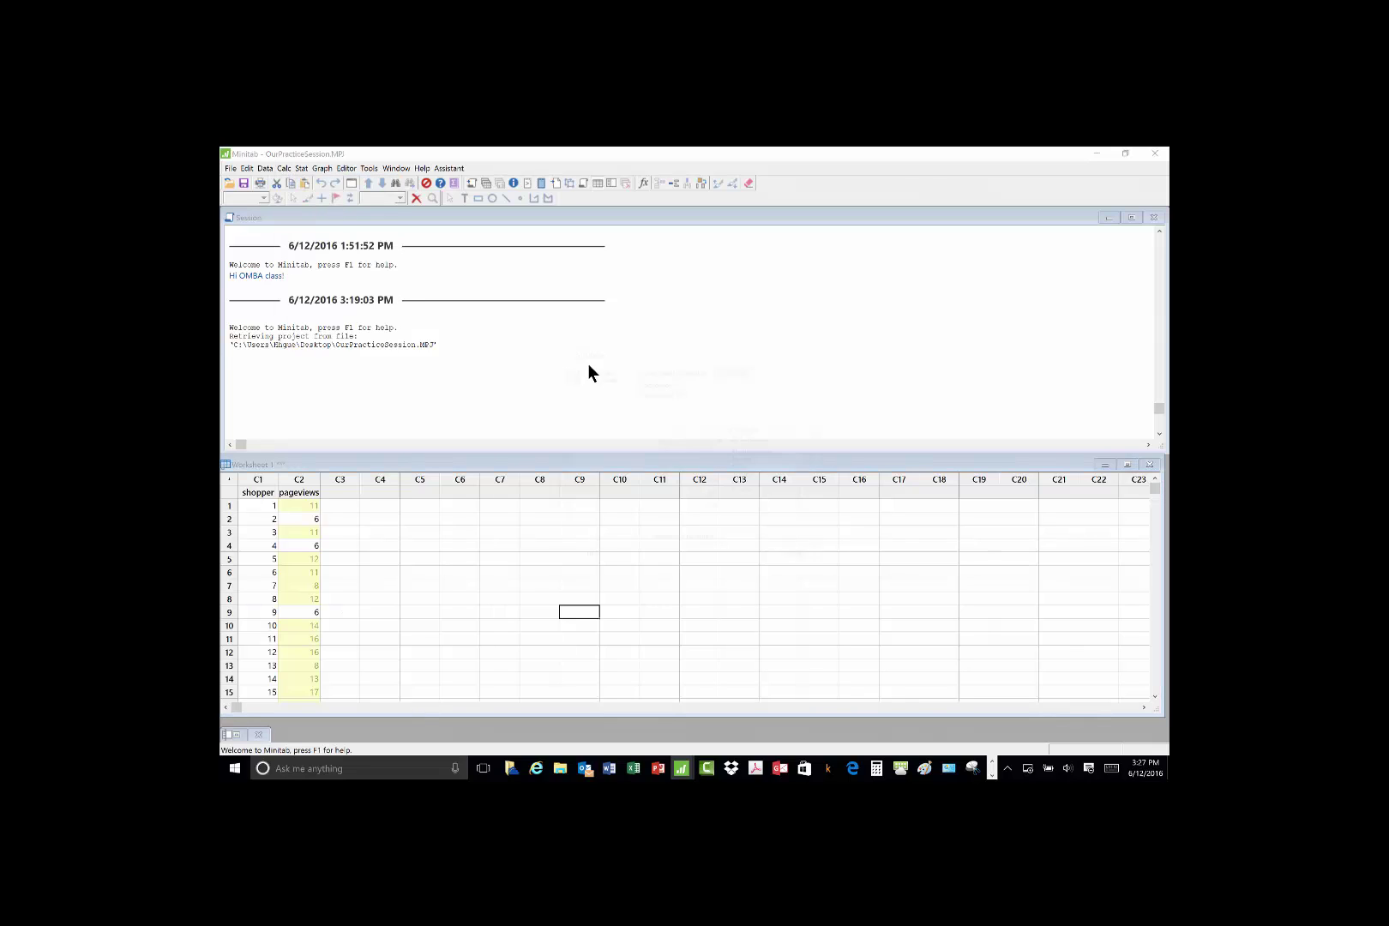
click(699, 396)
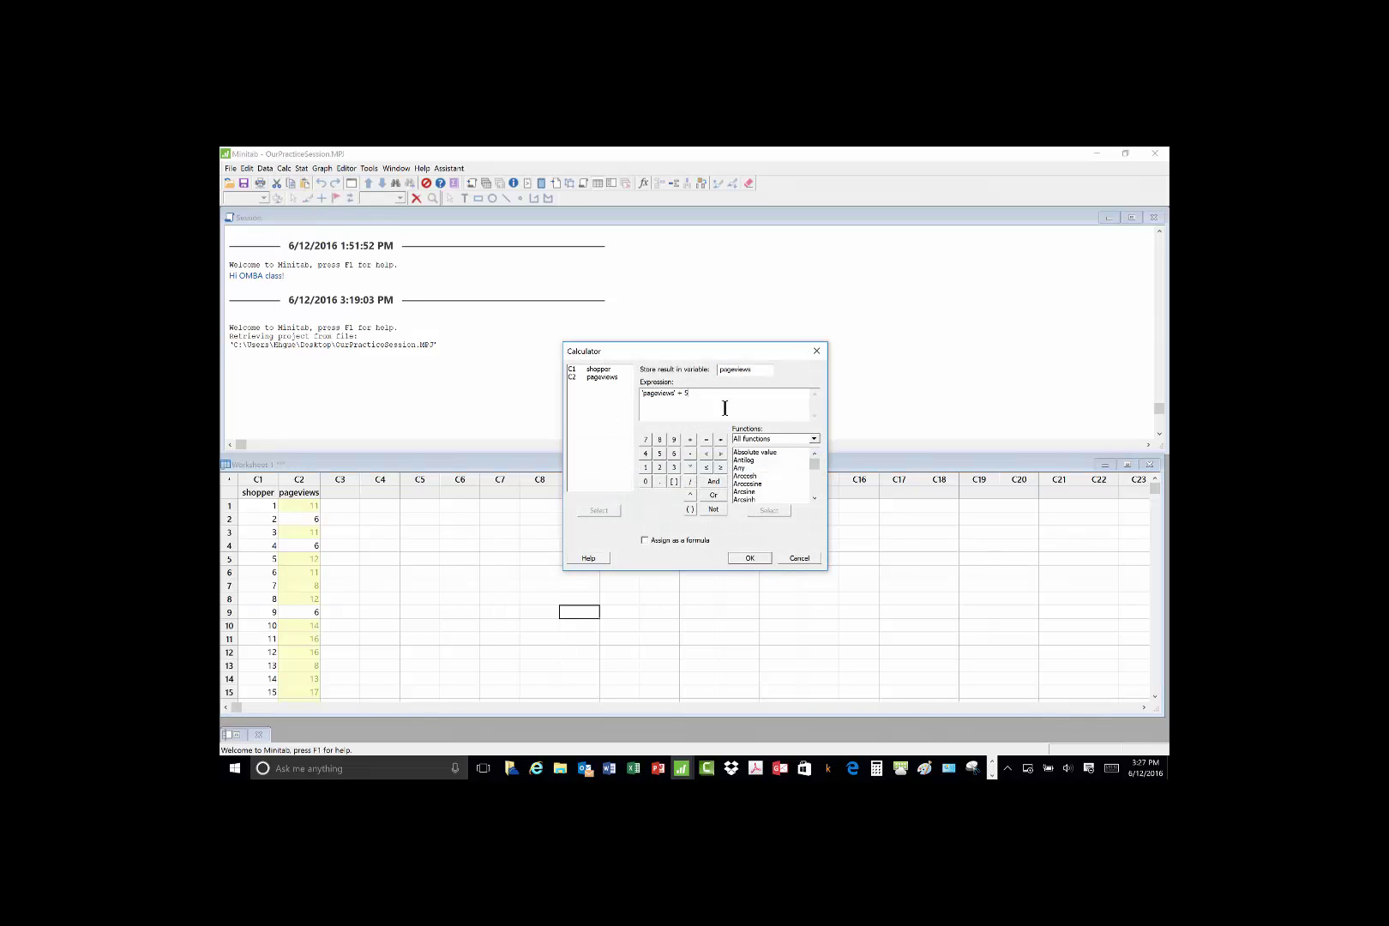
key(BackSpace)
key(BackSpace)
click(748, 557)
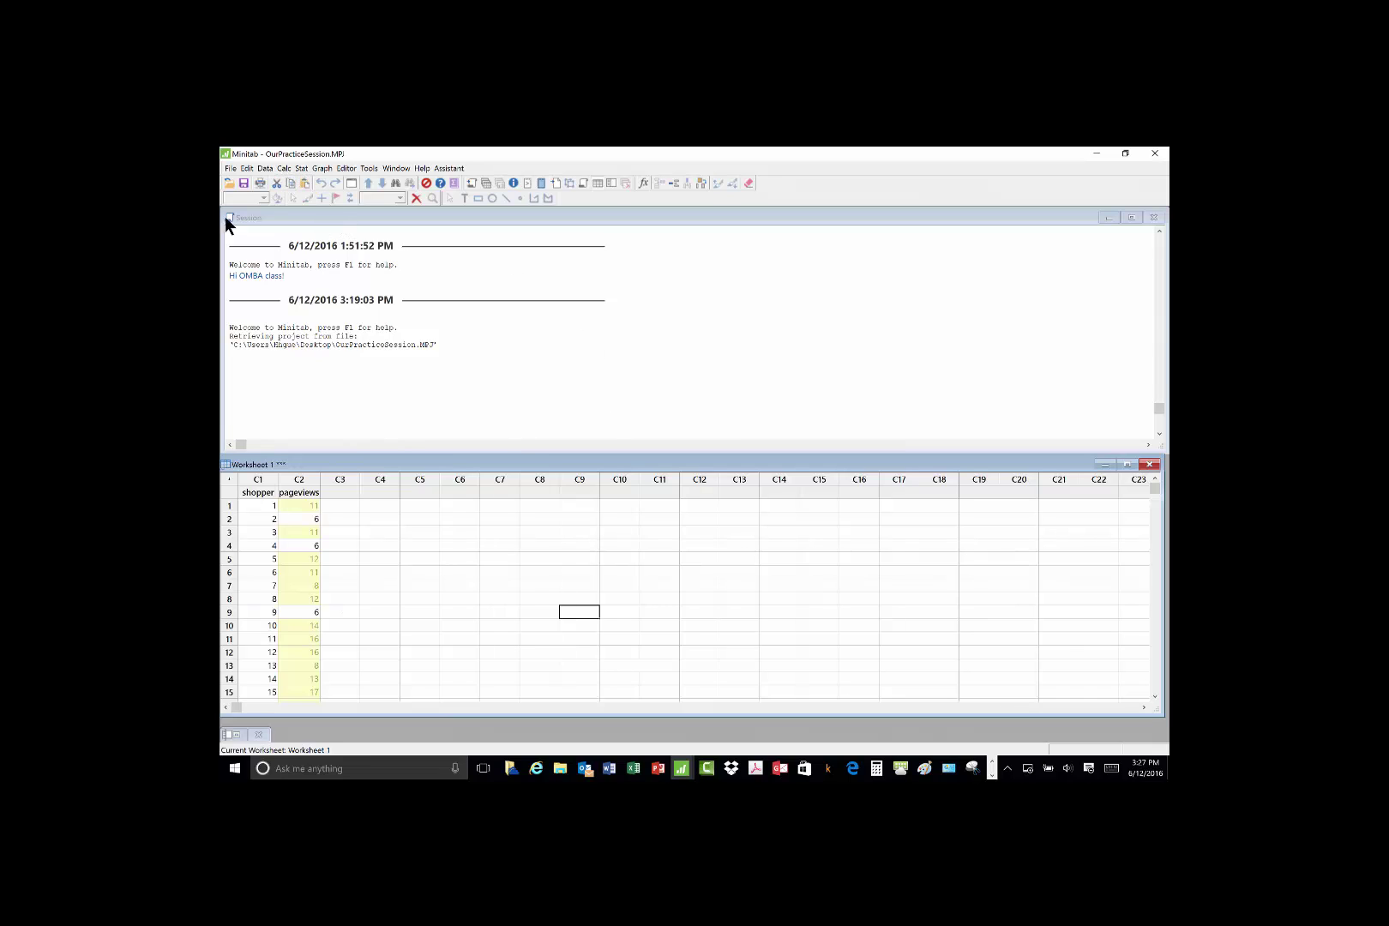
- Use the Calculator to subtract 5 from every pageviews value and store the result in the pageviews column
click(282, 169)
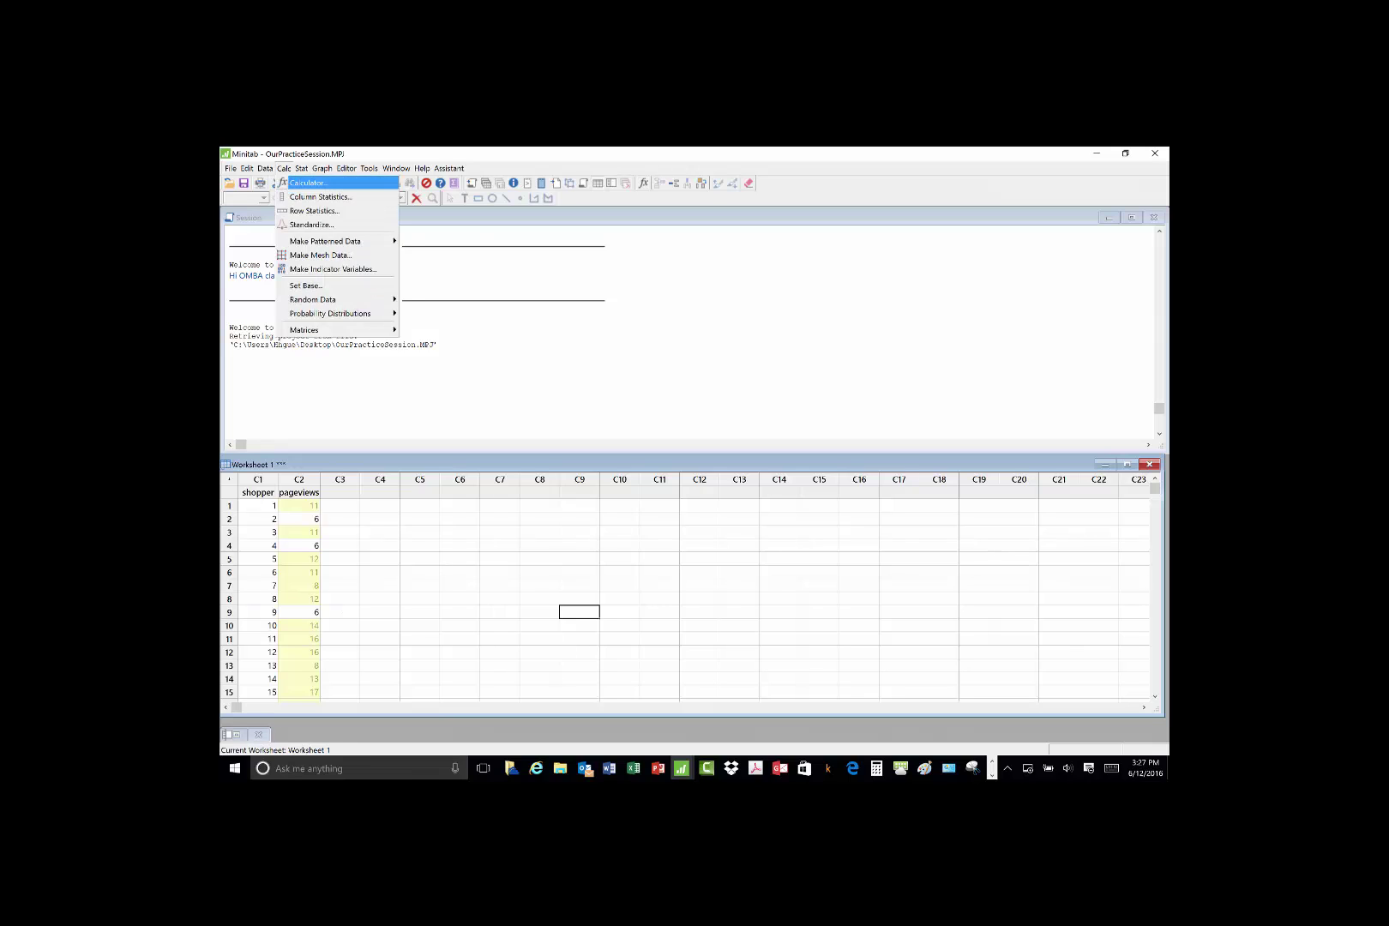
click(295, 181)
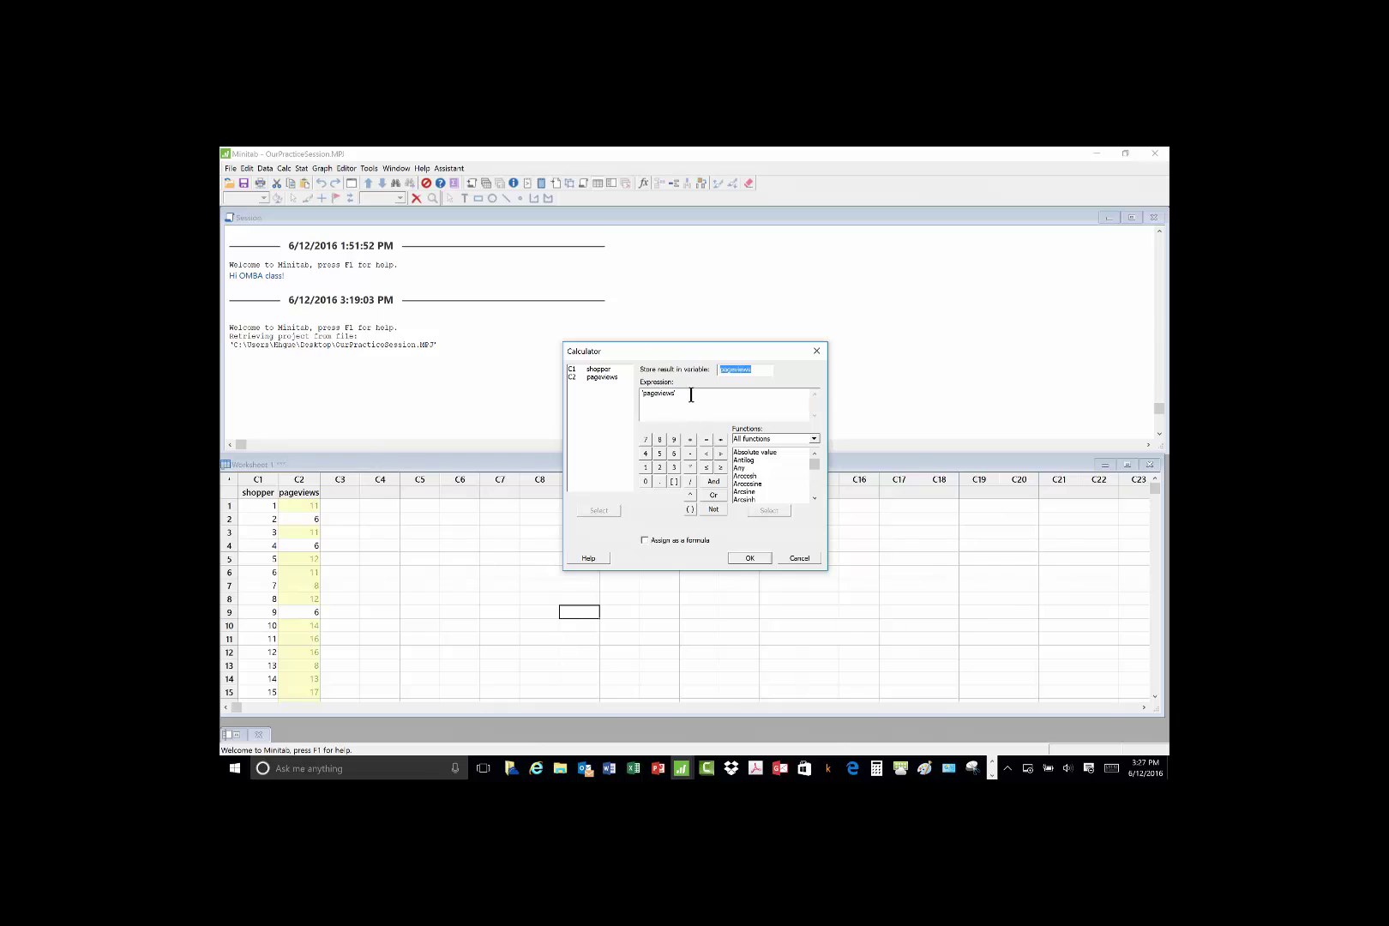
click(689, 396)
click(747, 557)
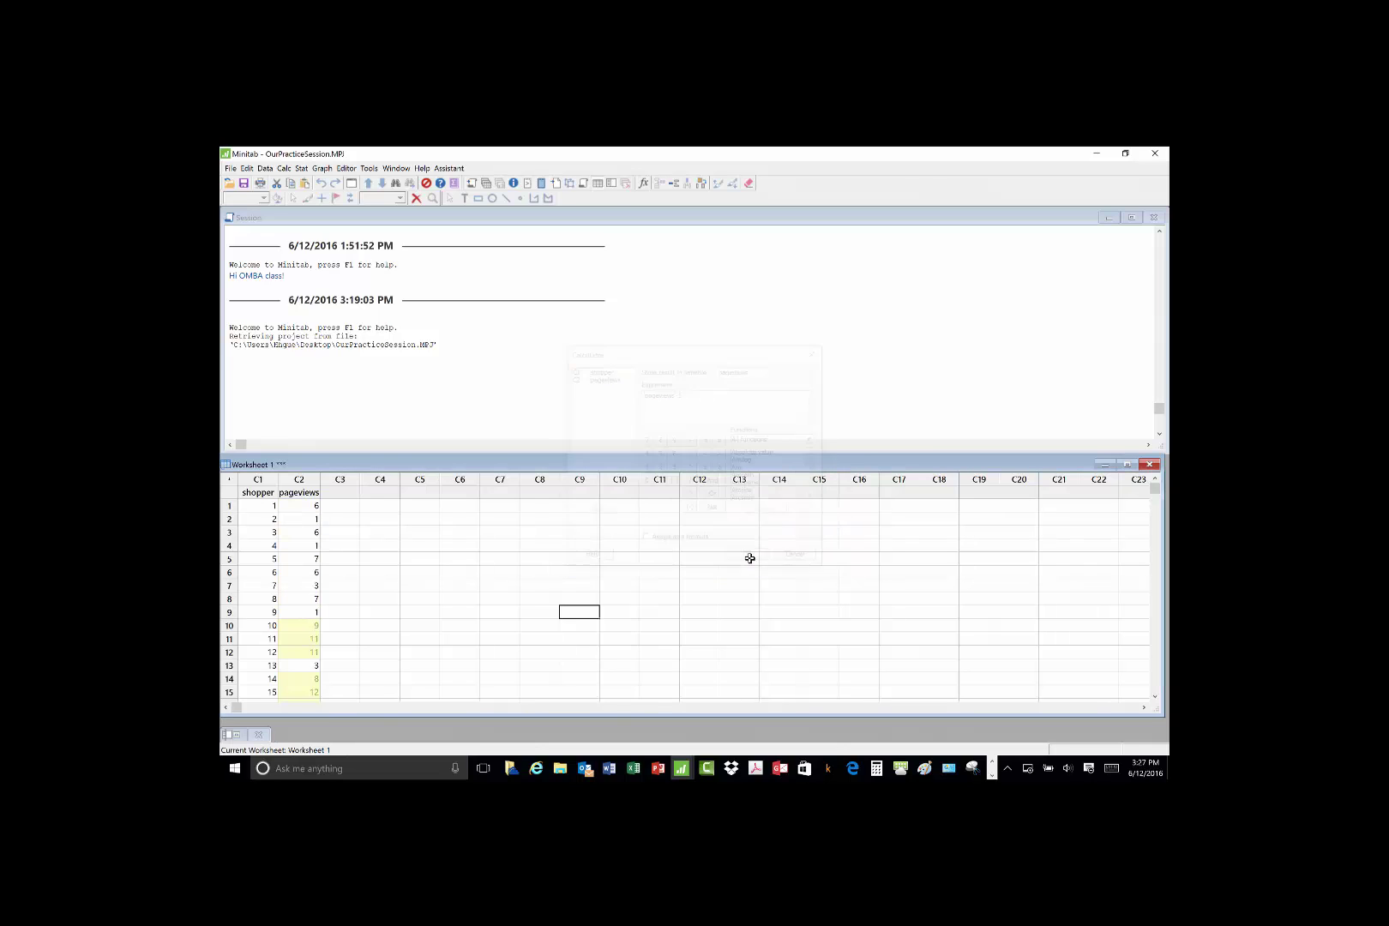
scroll(499, 601, down, 5)
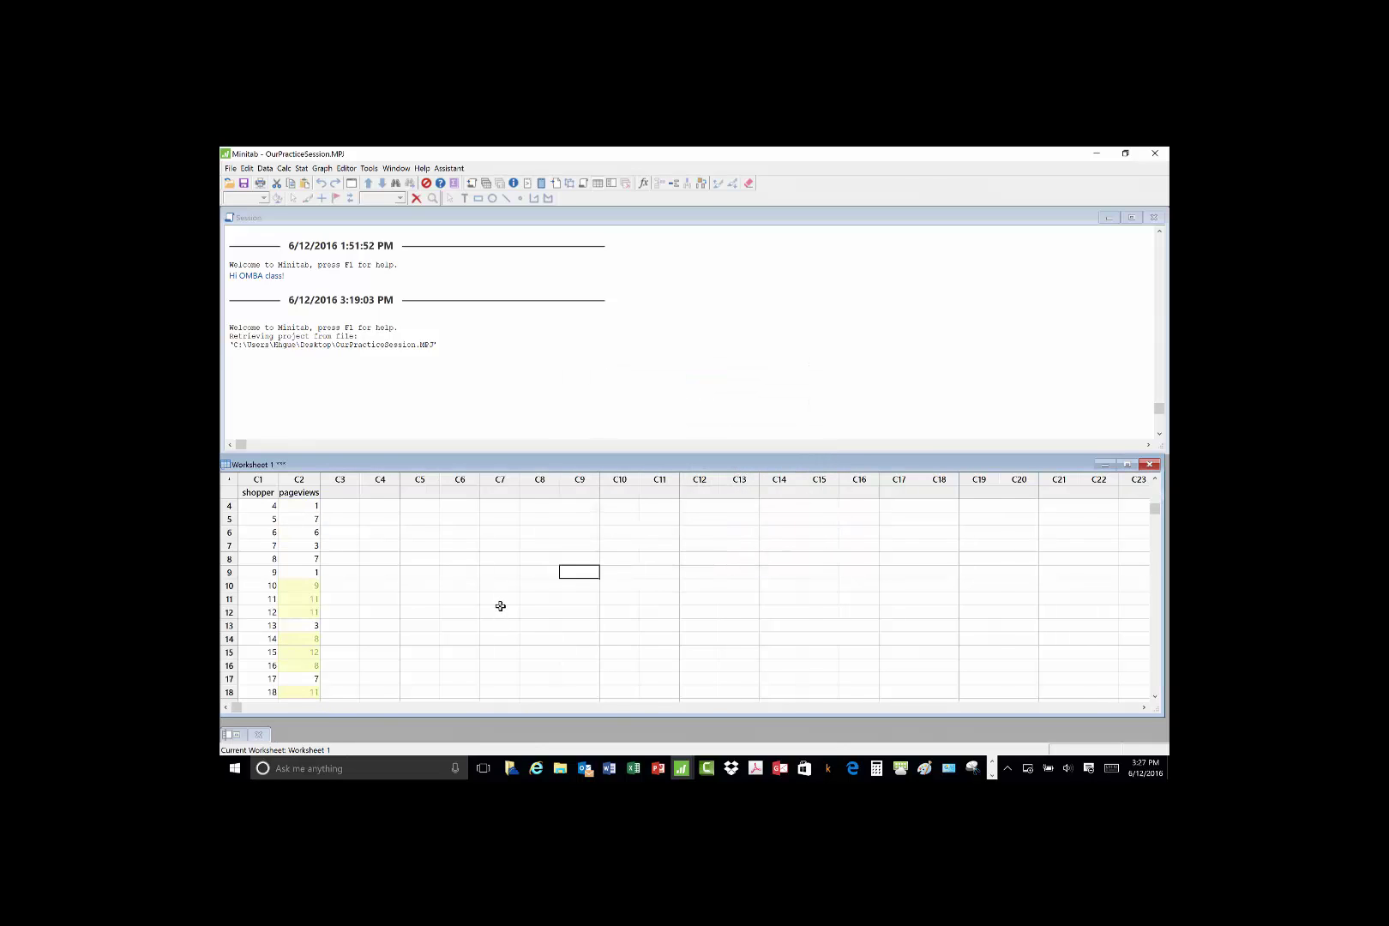
scroll(514, 601, up, 5)
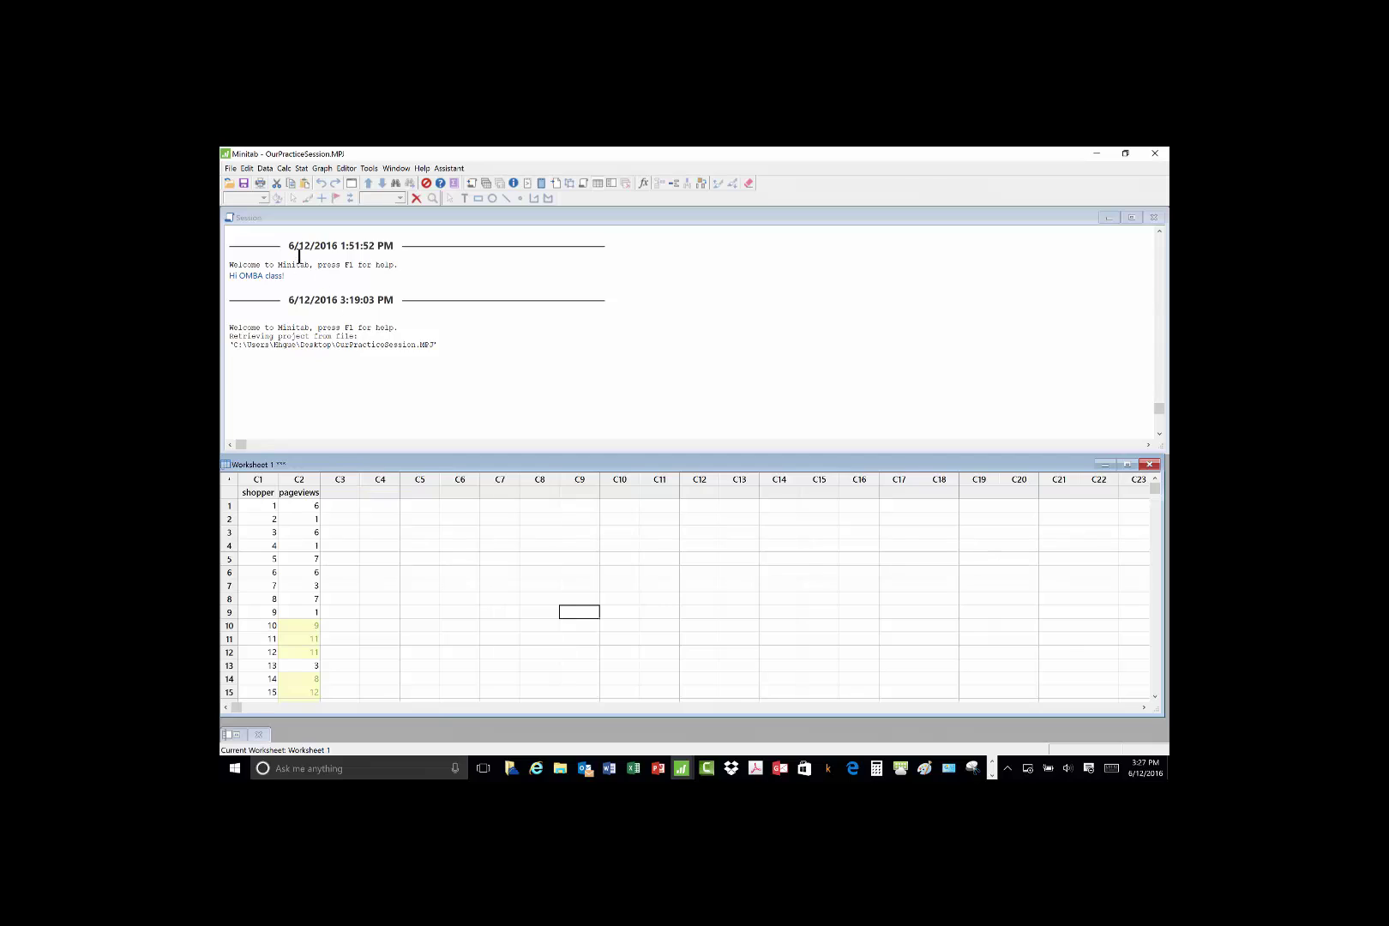
- Standardize the pageviews column using the Divide by standard deviation option, store the results in C3, and check them through the last row
click(283, 169)
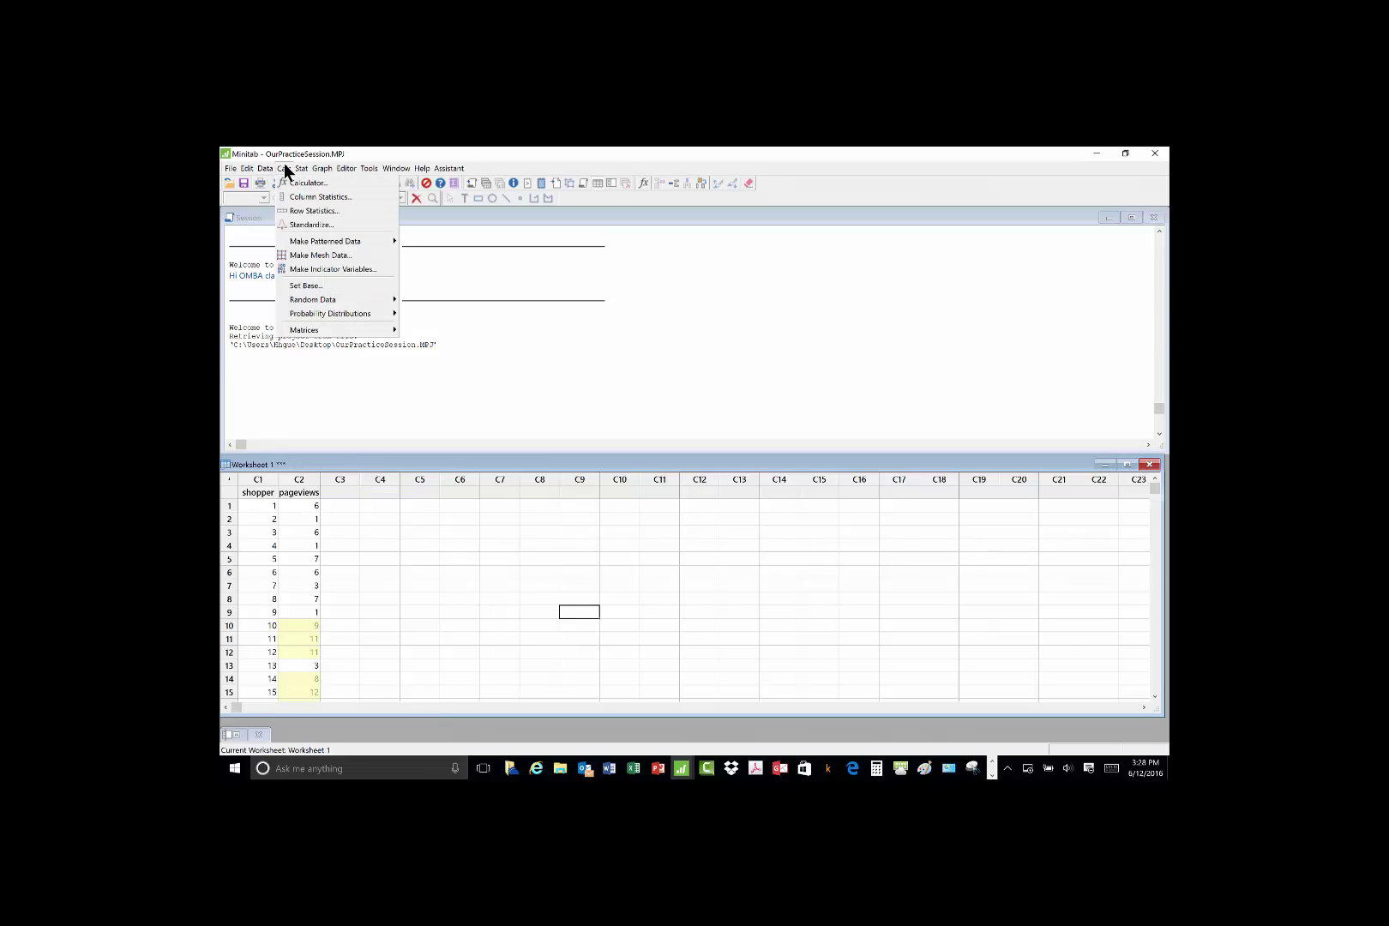
click(297, 224)
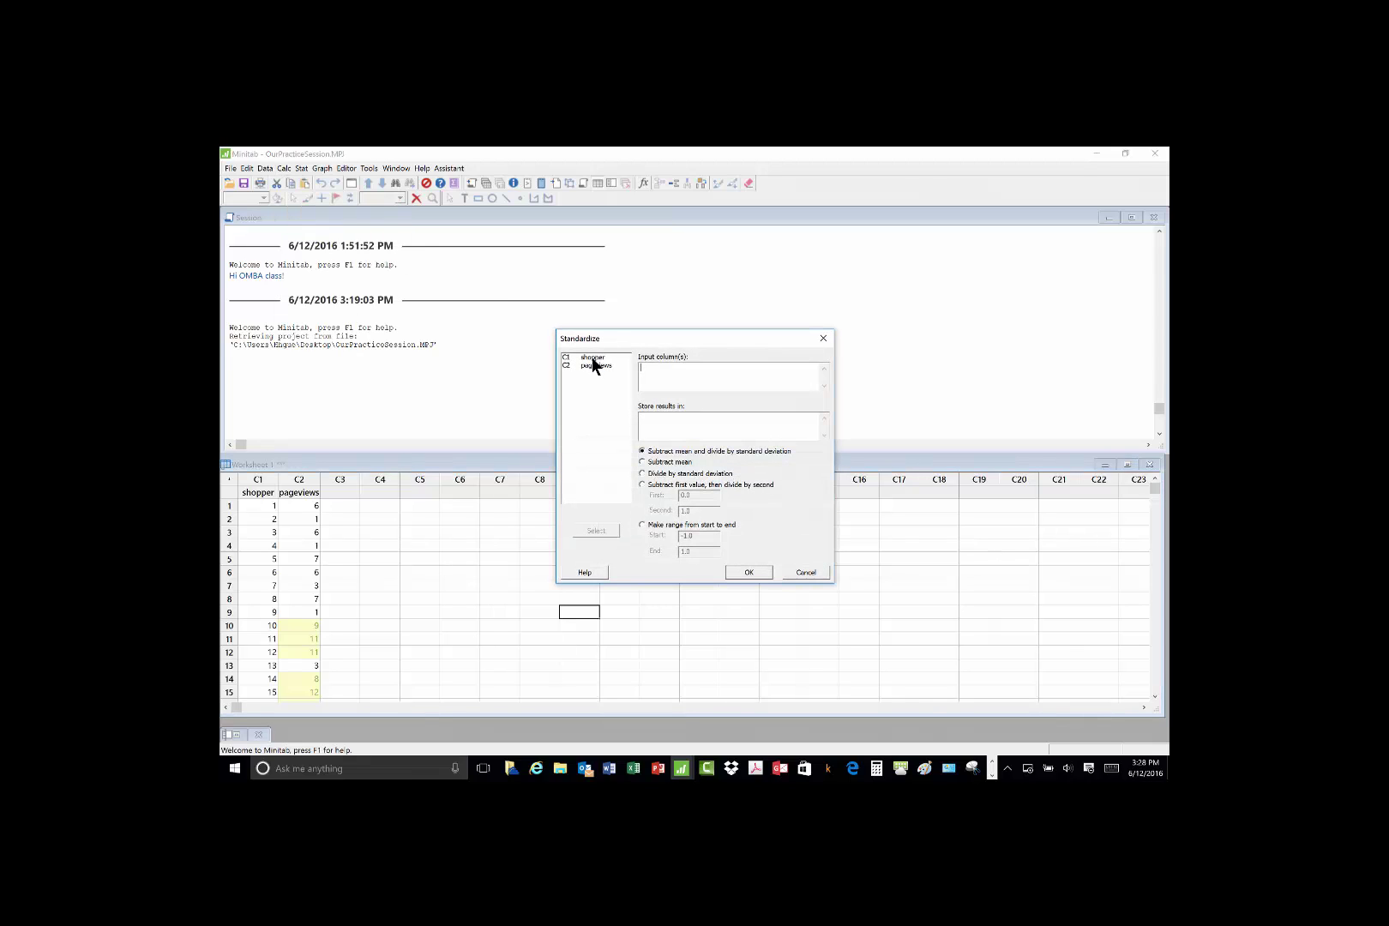
click(595, 365)
click(596, 530)
click(642, 473)
click(667, 420)
click(747, 572)
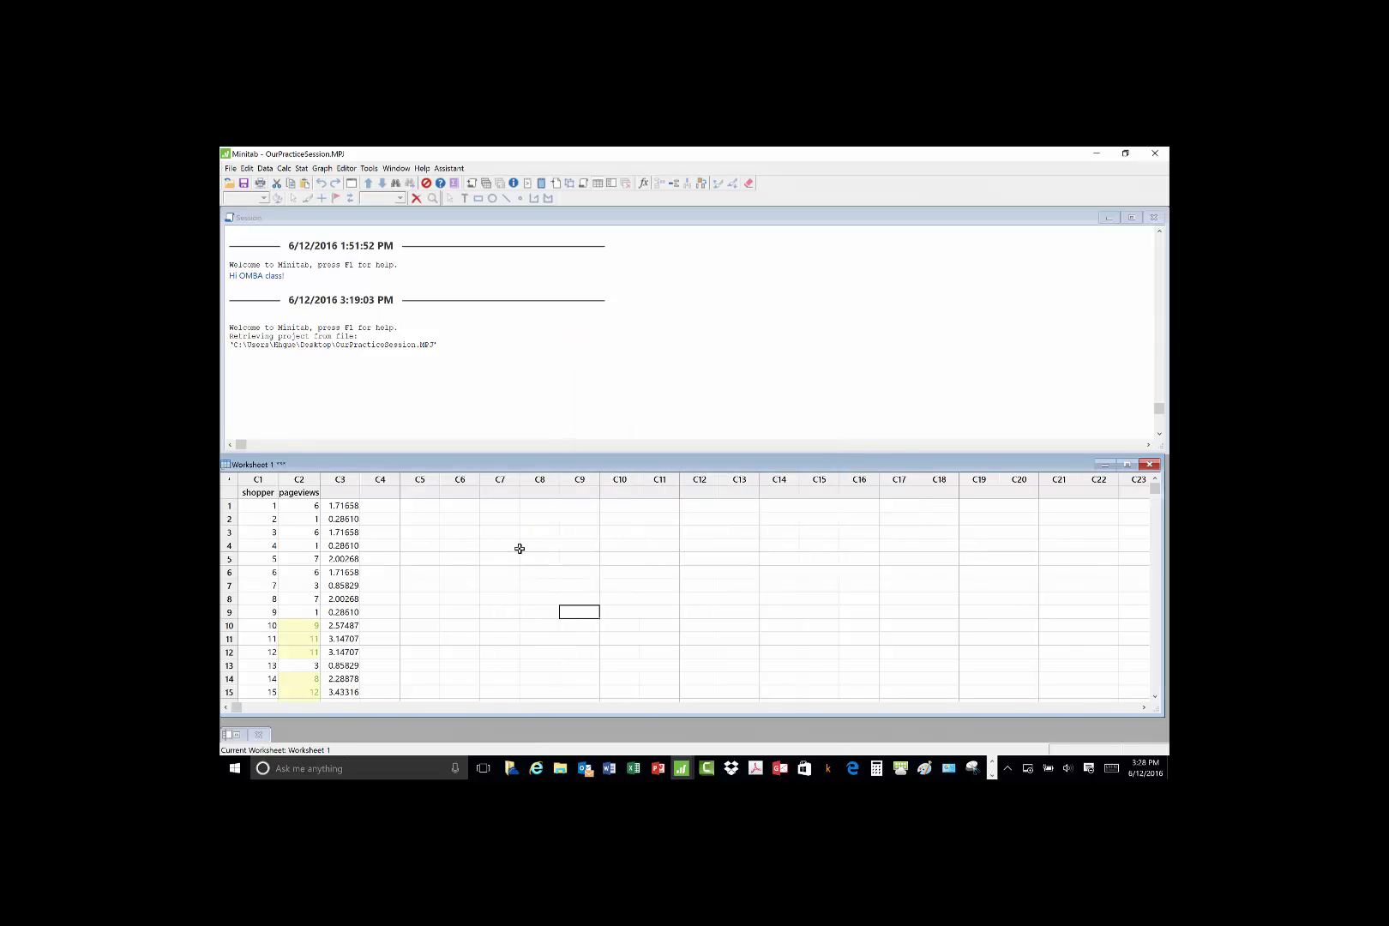
scroll(514, 547, down, 1)
scroll(514, 547, down, 6)
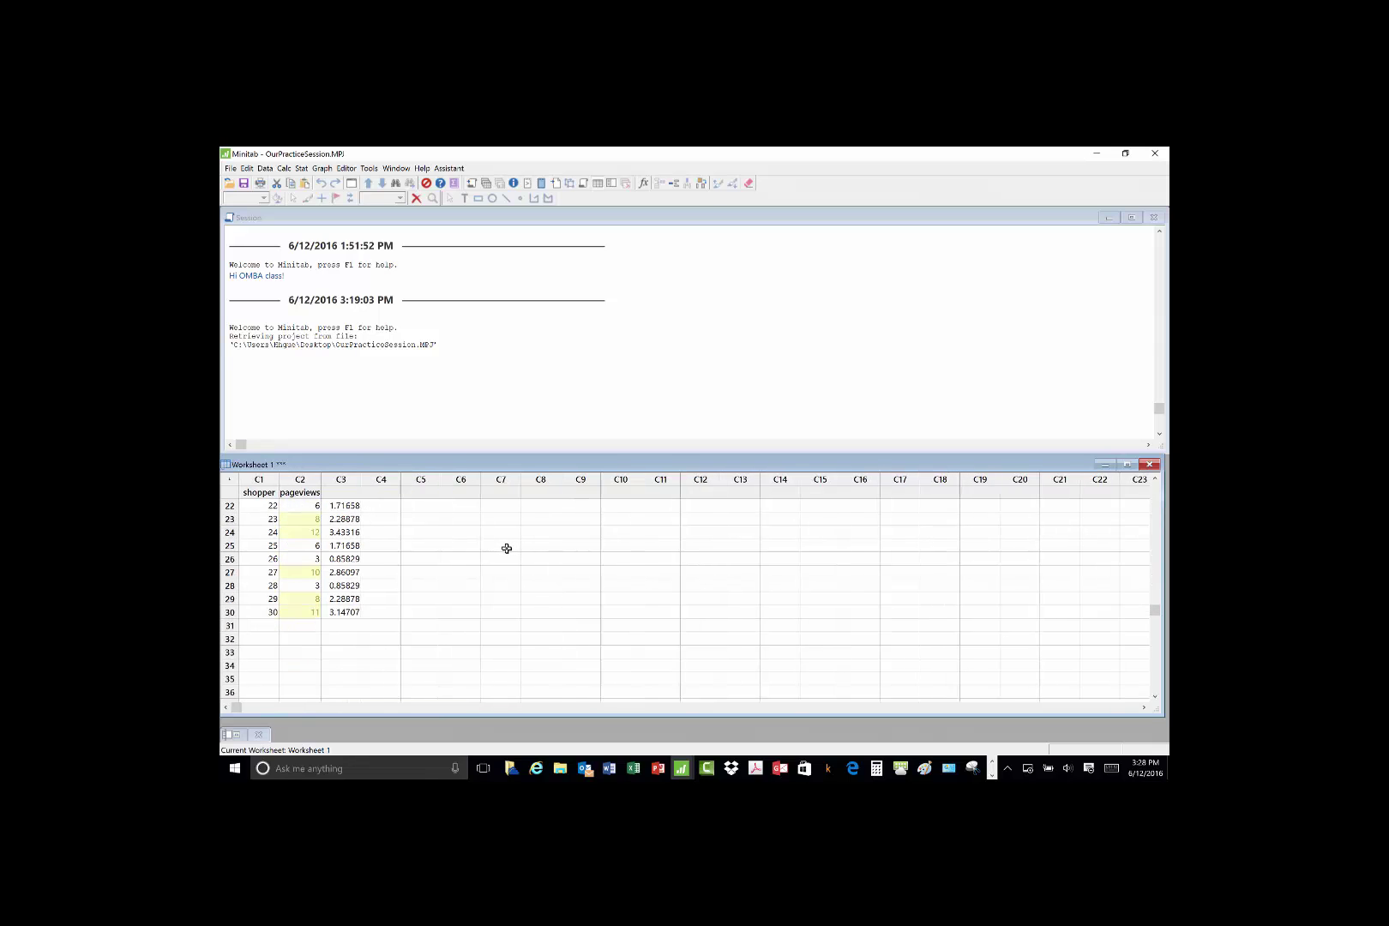
scroll(507, 547, up, 3)
scroll(507, 547, up, 4)
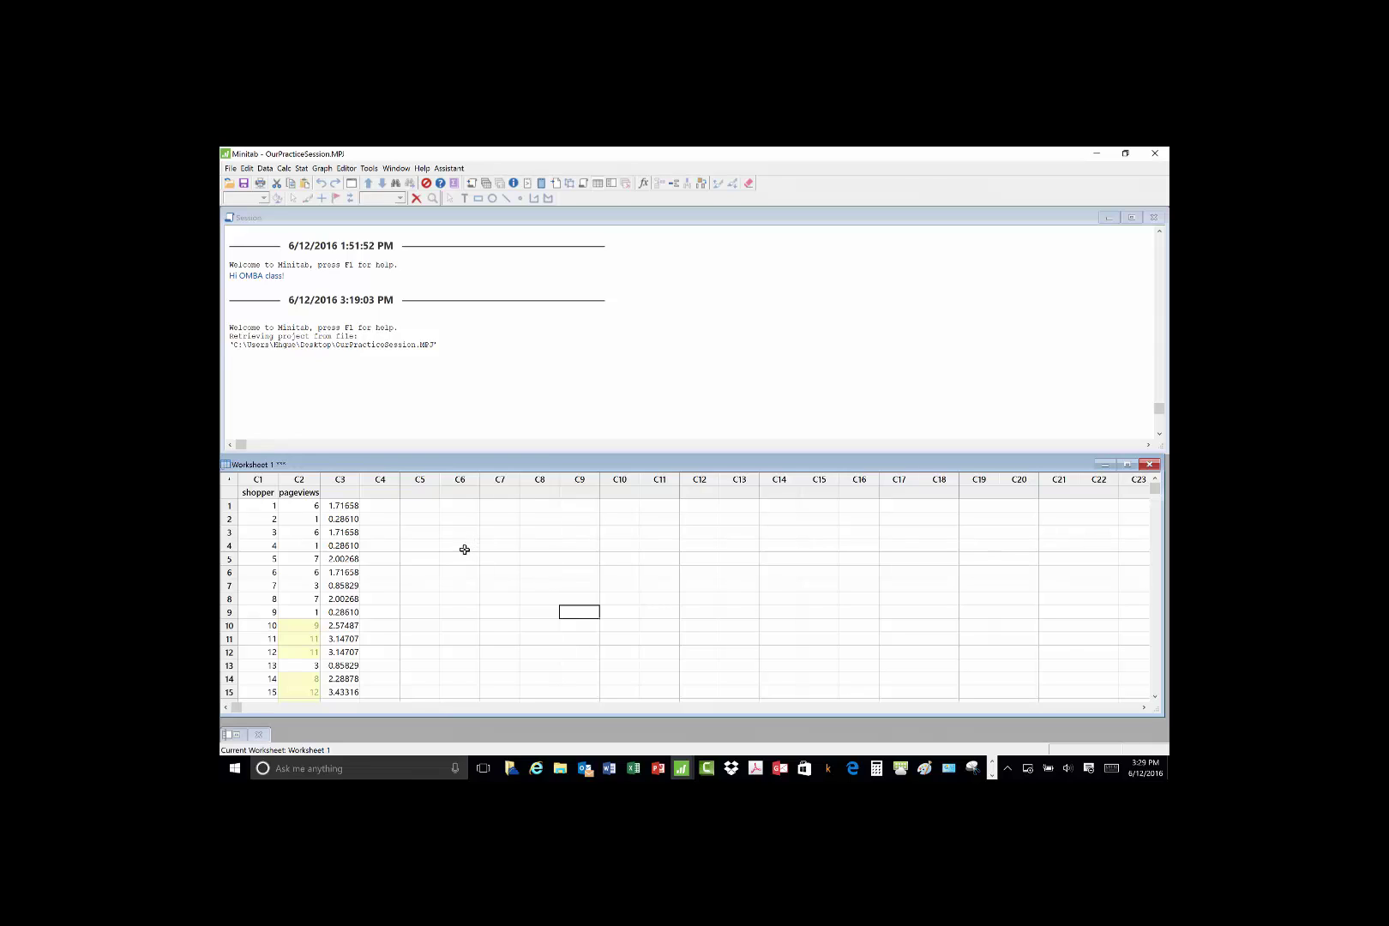
- Display descriptive statistics for pageviews, leaving out SE of mean and adding Sum to the default statistics
click(300, 169)
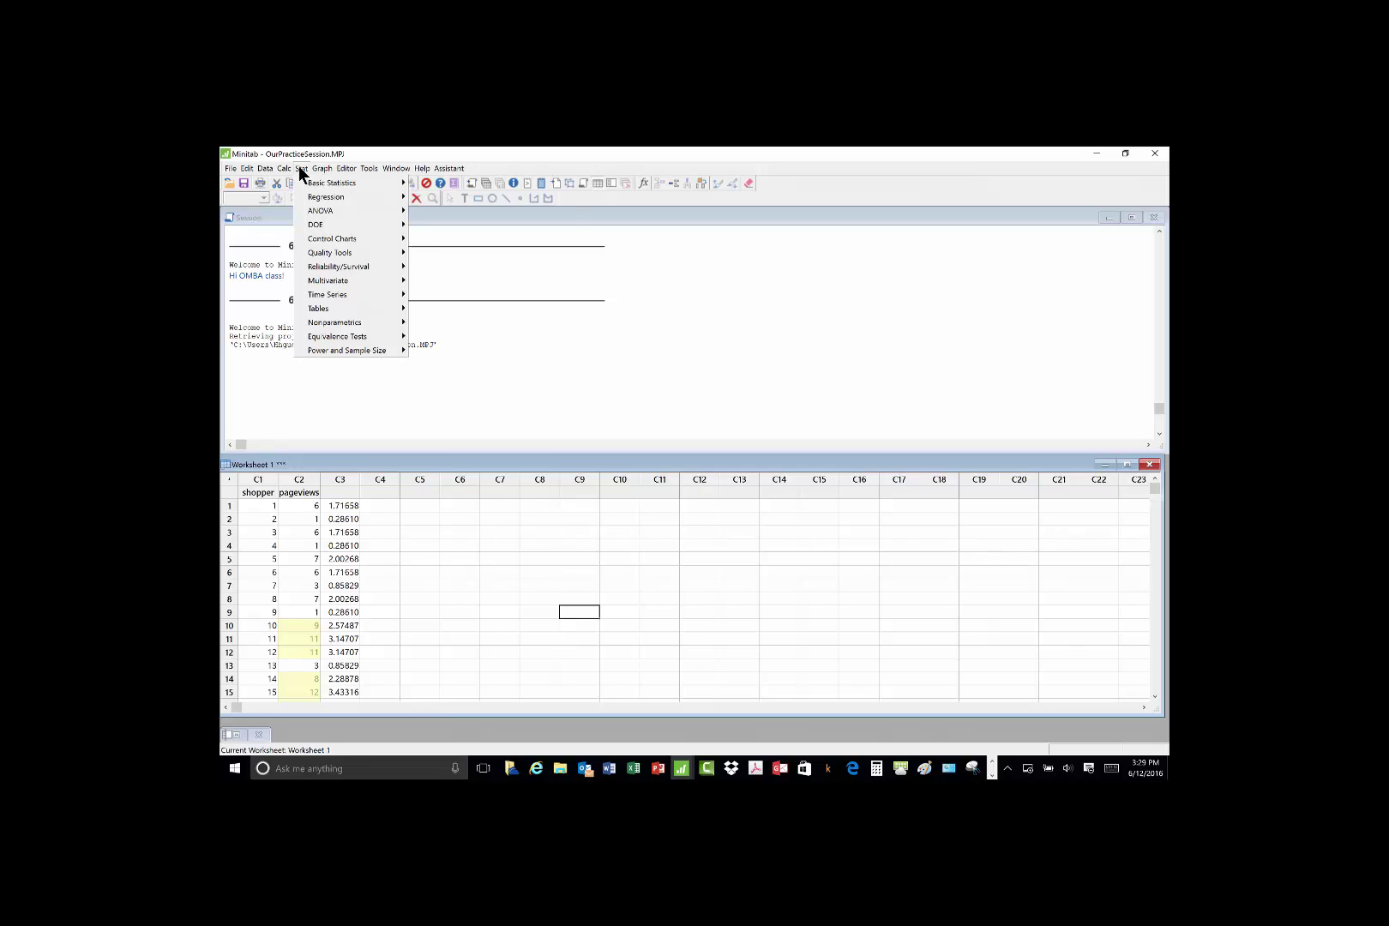
mouse_move(322, 185)
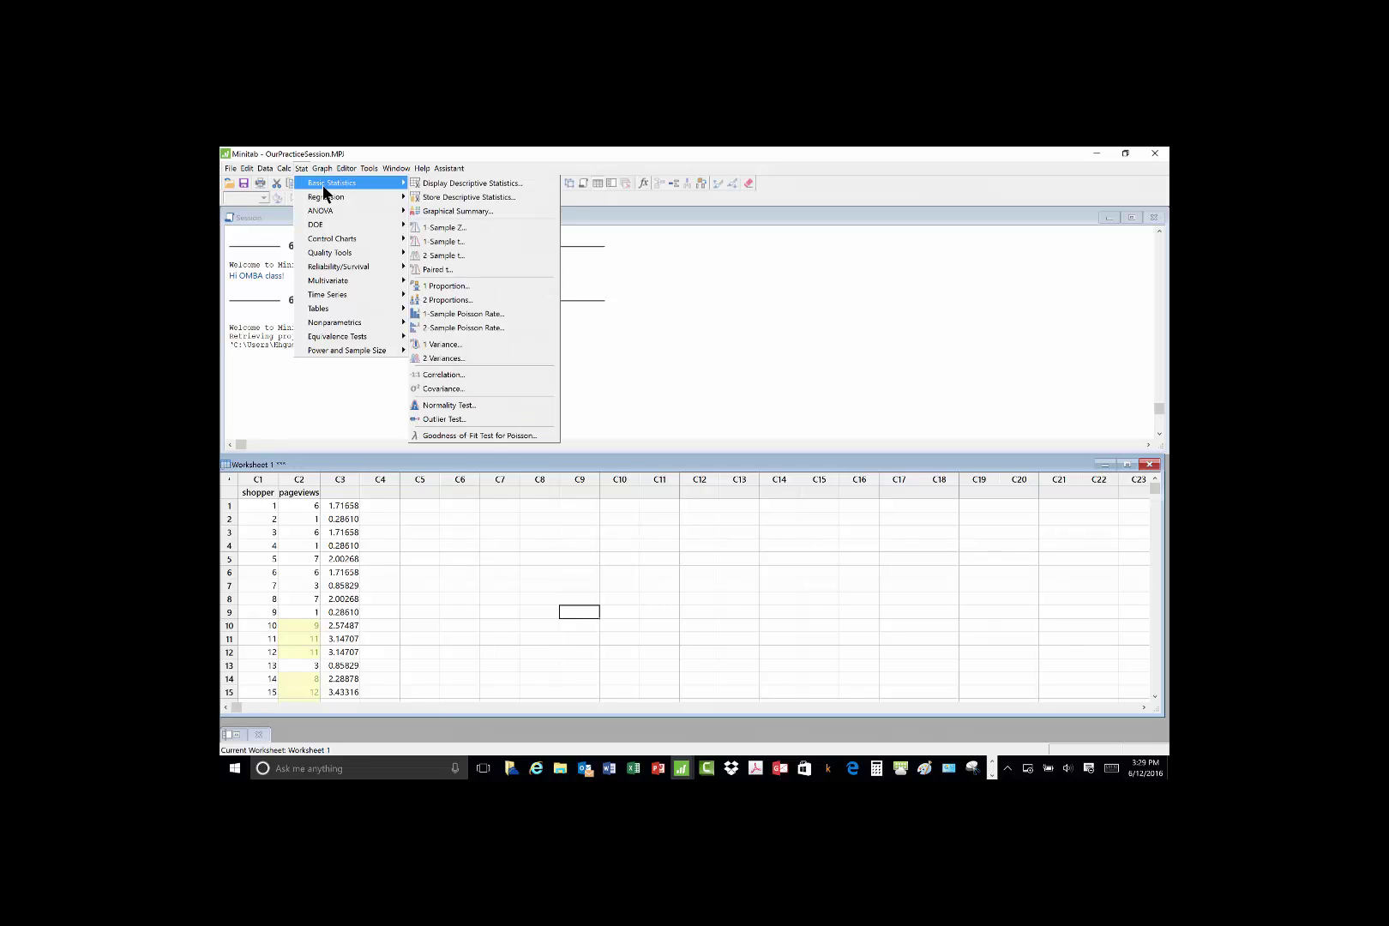
click(481, 182)
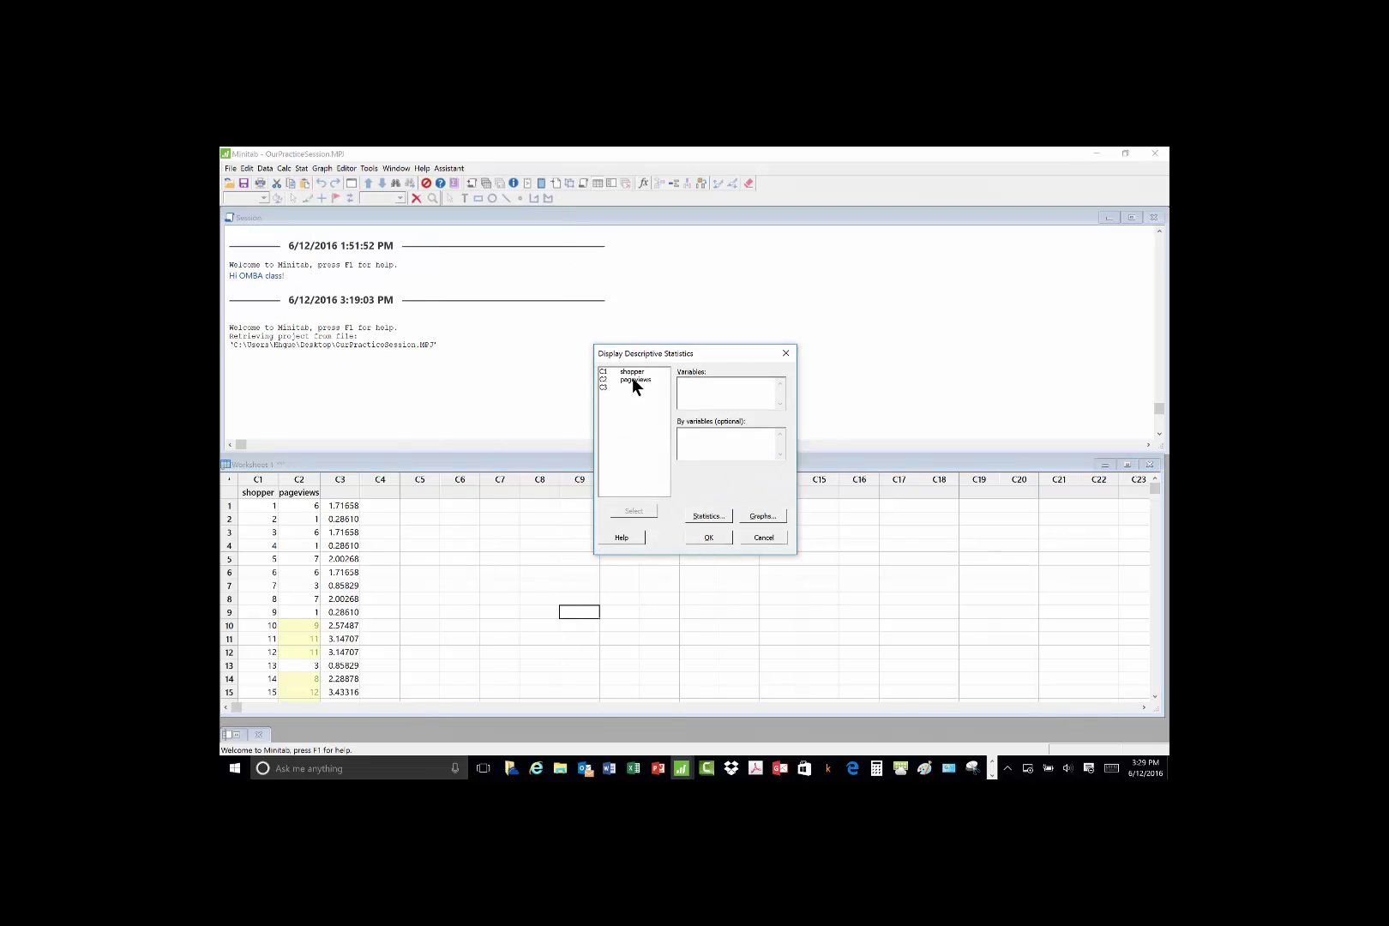
click(632, 379)
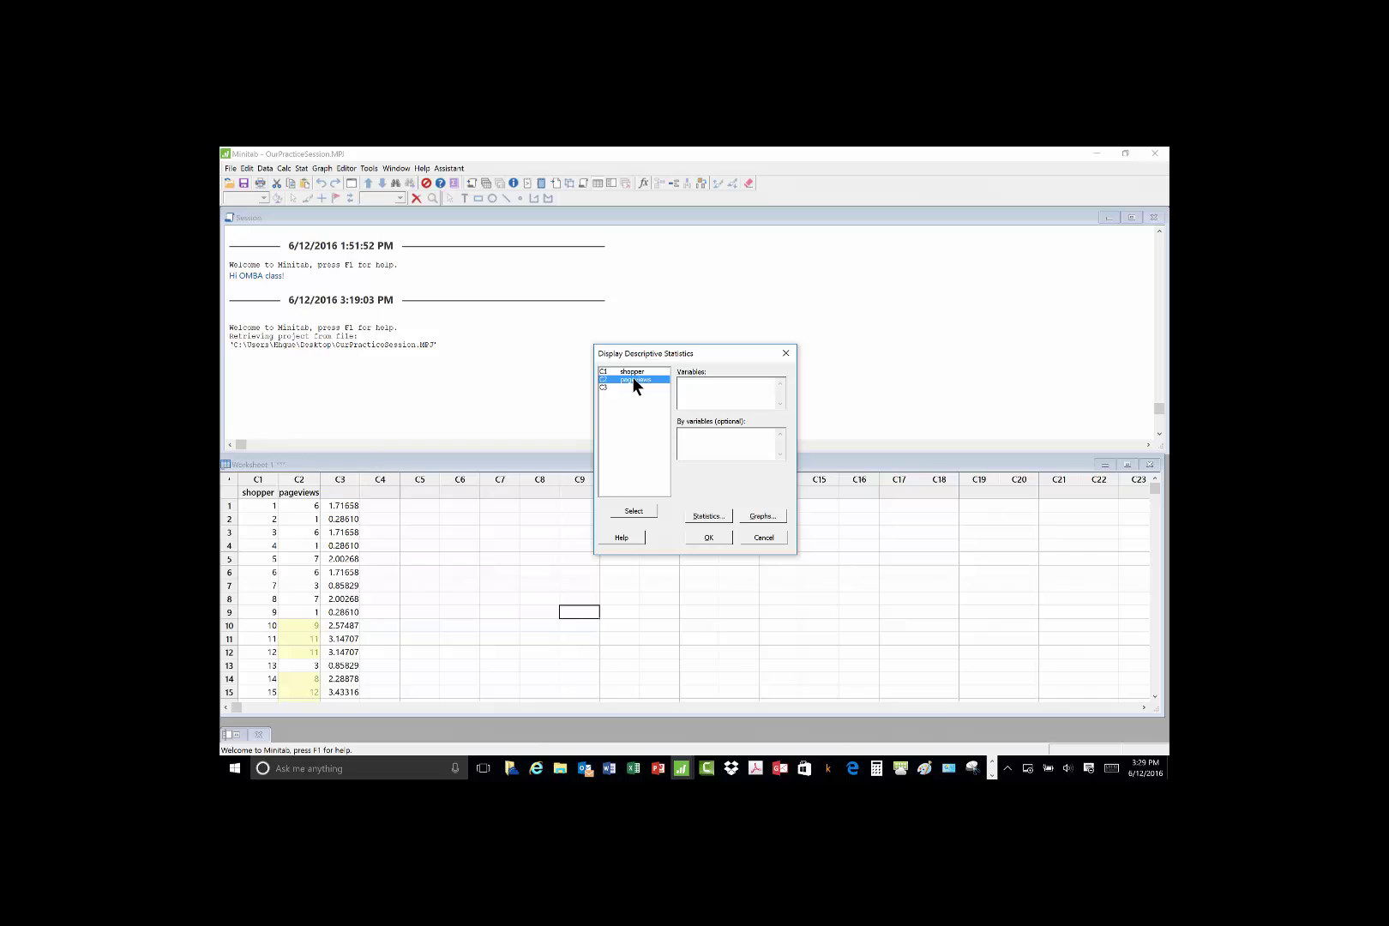
click(630, 511)
click(707, 515)
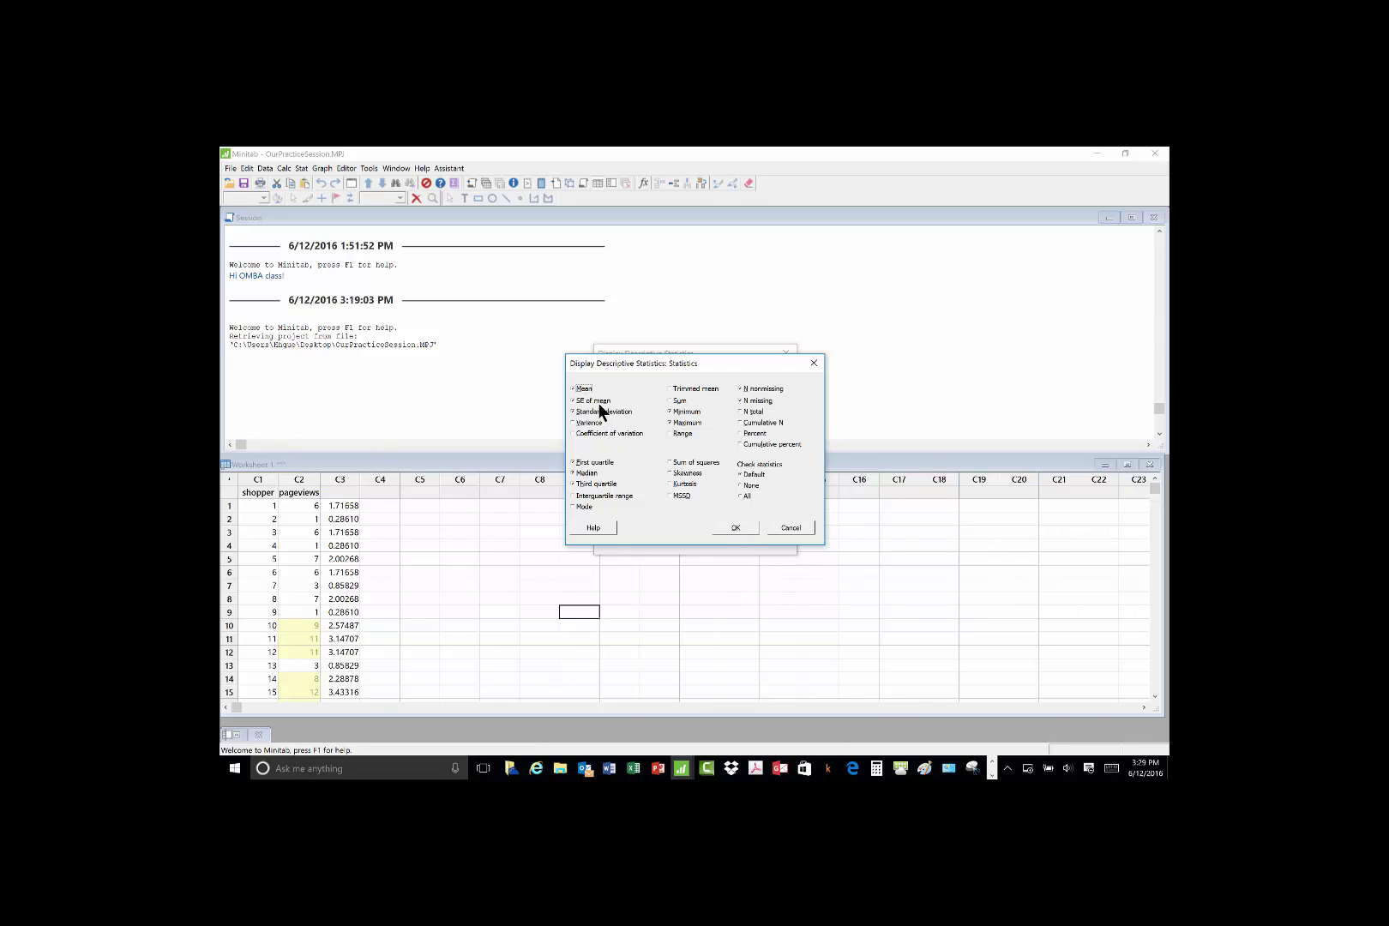
click(572, 403)
click(670, 400)
click(736, 526)
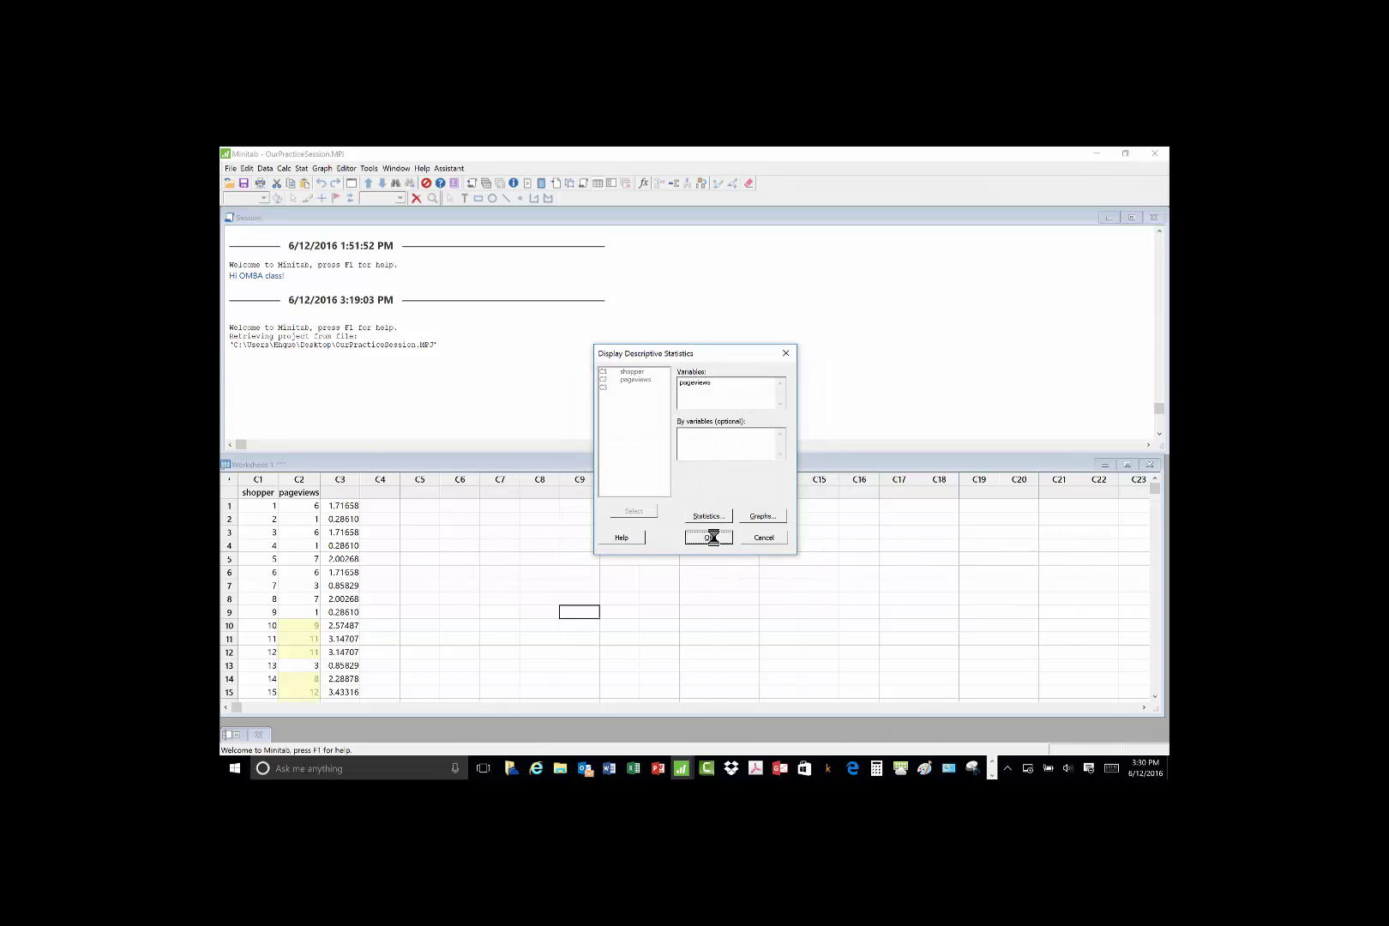
click(710, 537)
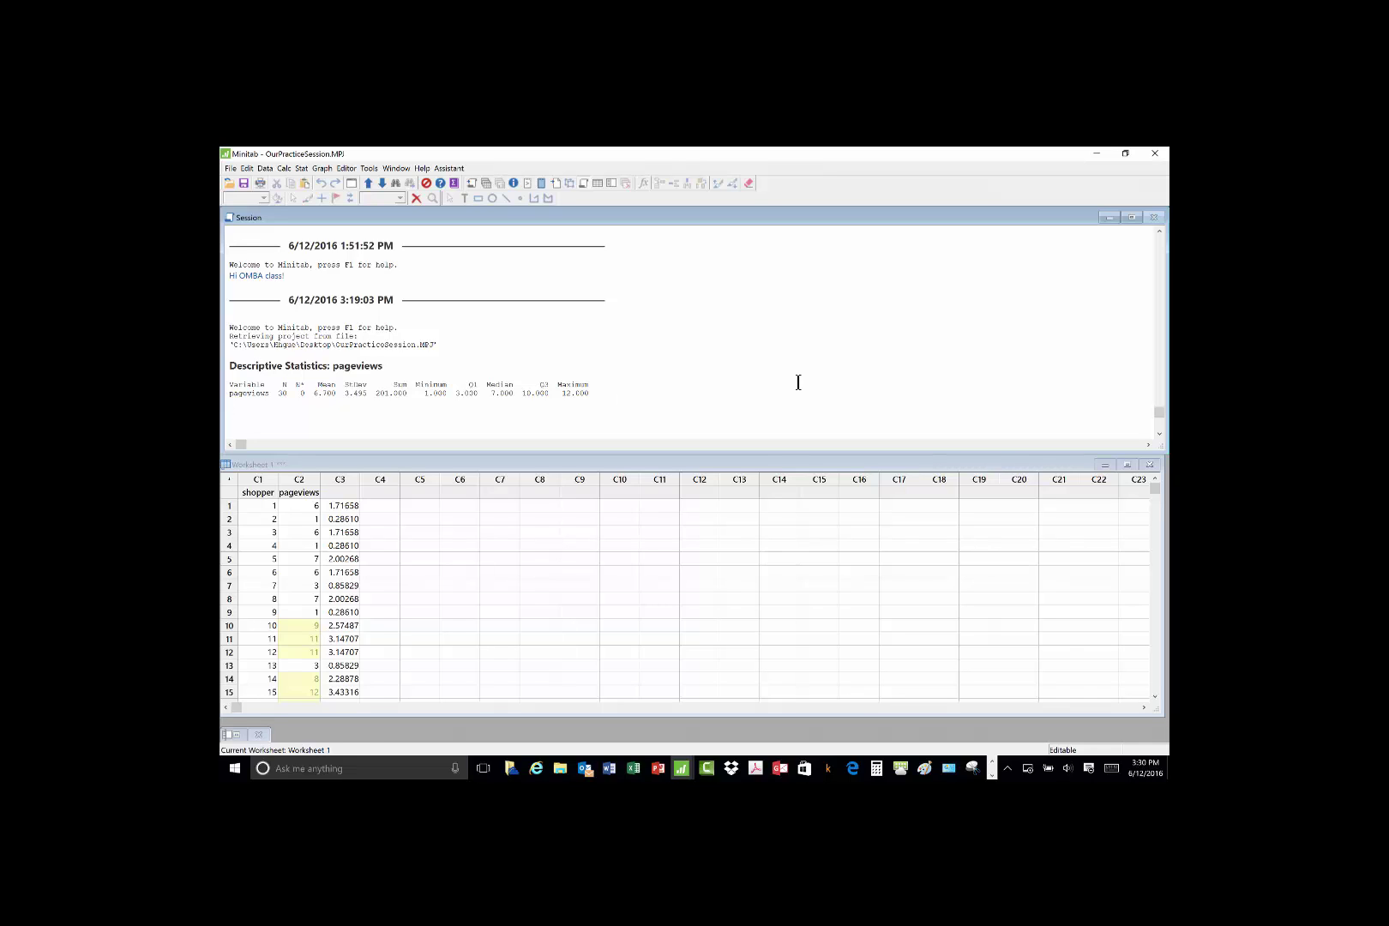
- Create a Graphical Summary of the pageviews column with a confidence level of 95.0
click(301, 168)
mouse_move(323, 169)
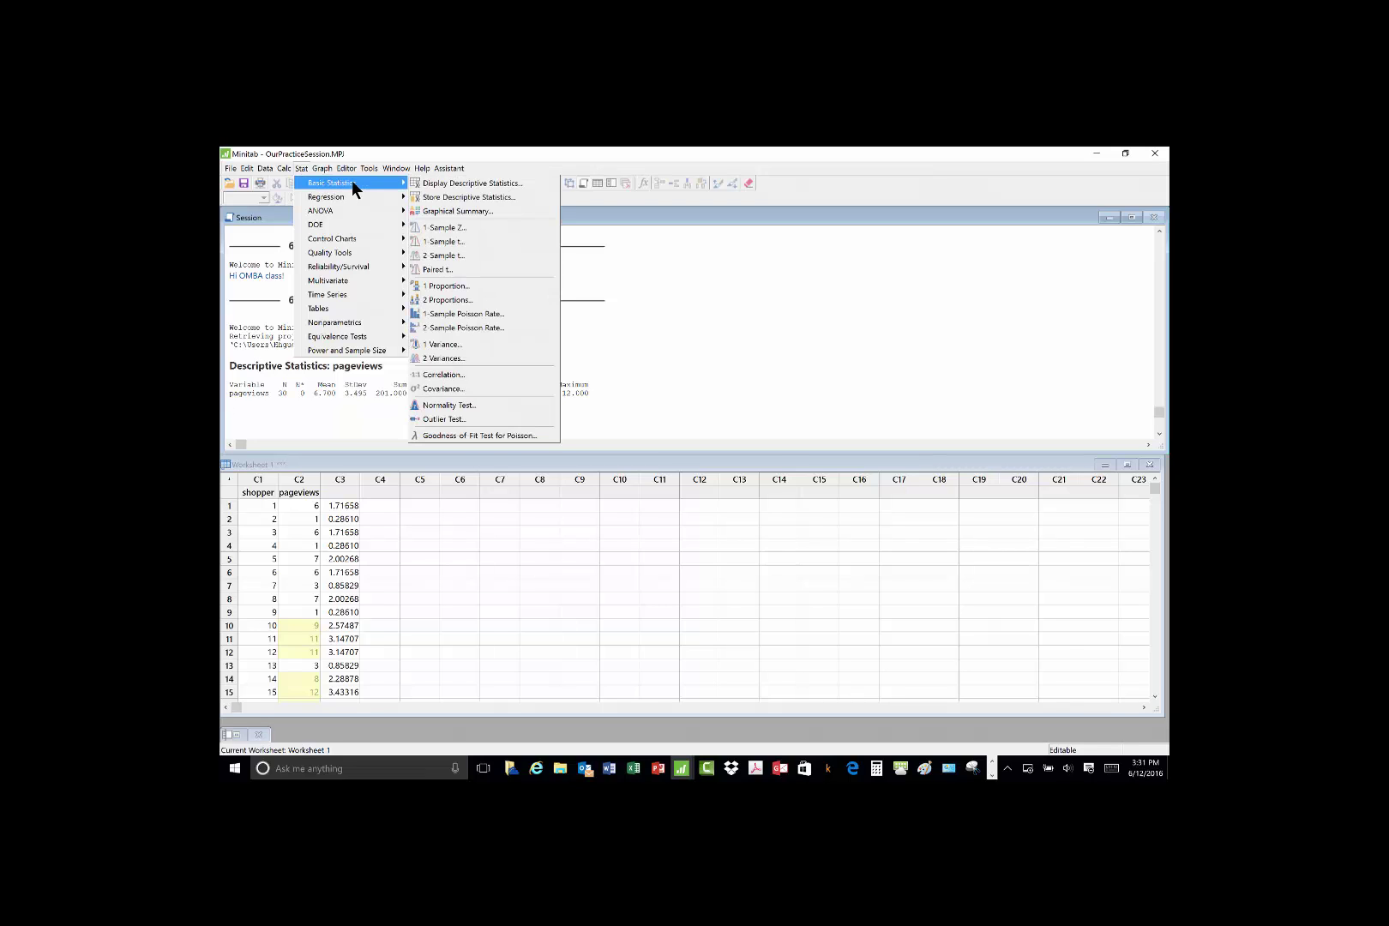
click(442, 210)
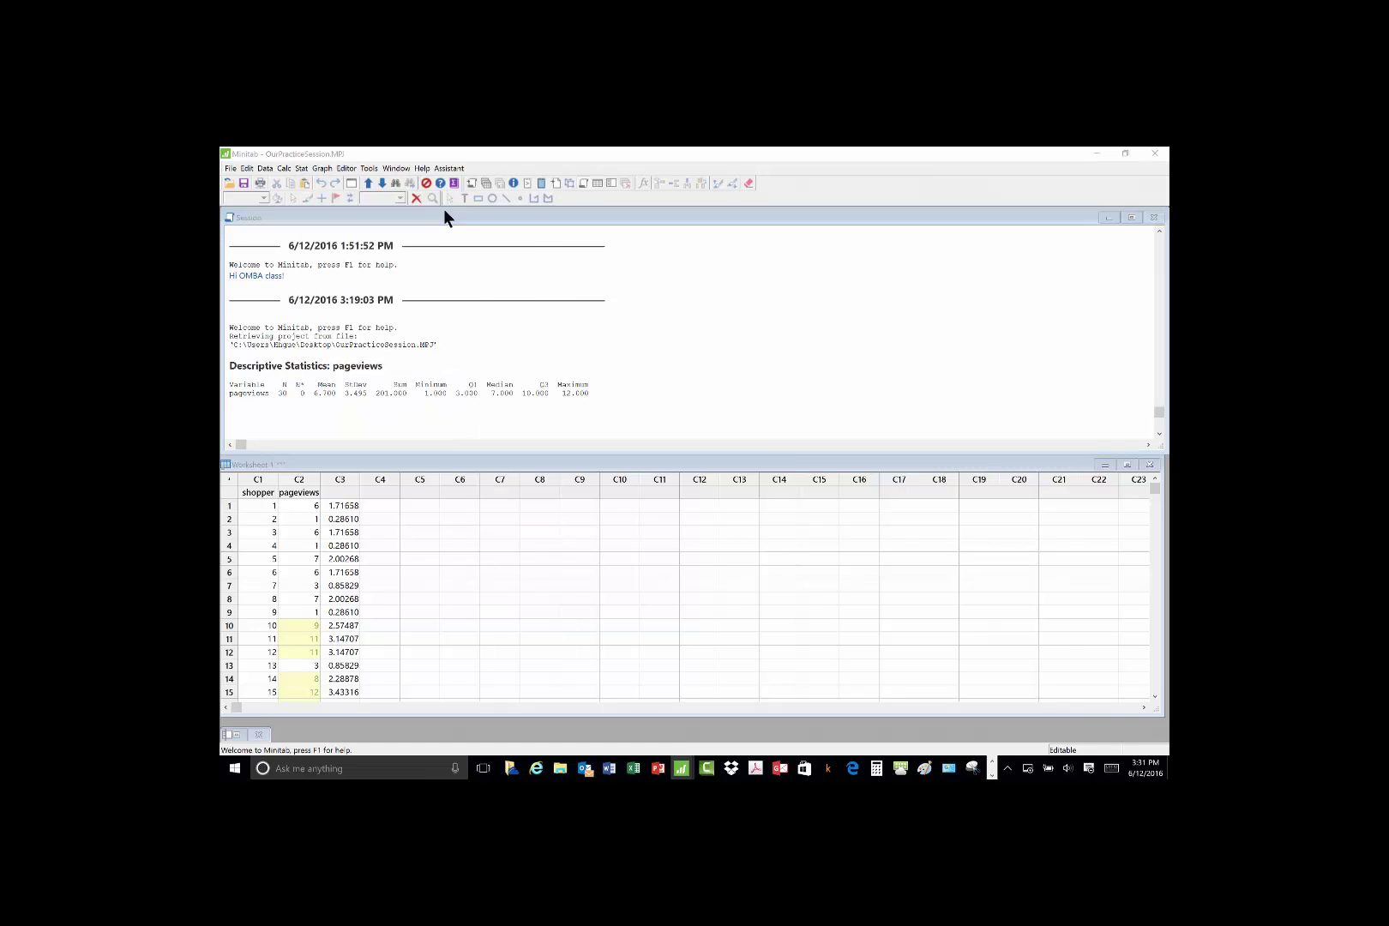
click(641, 389)
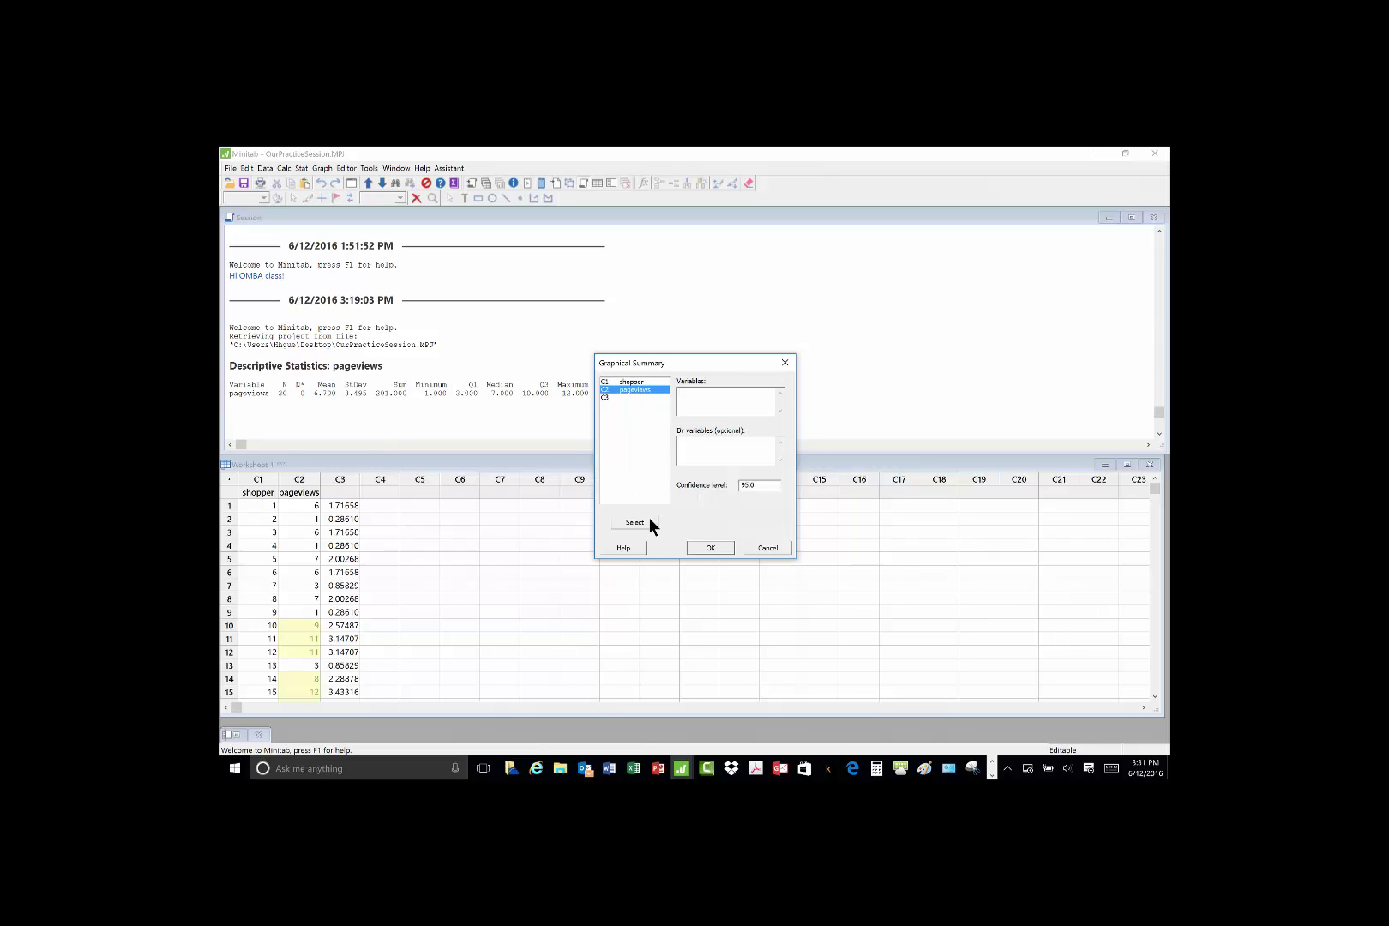
click(627, 524)
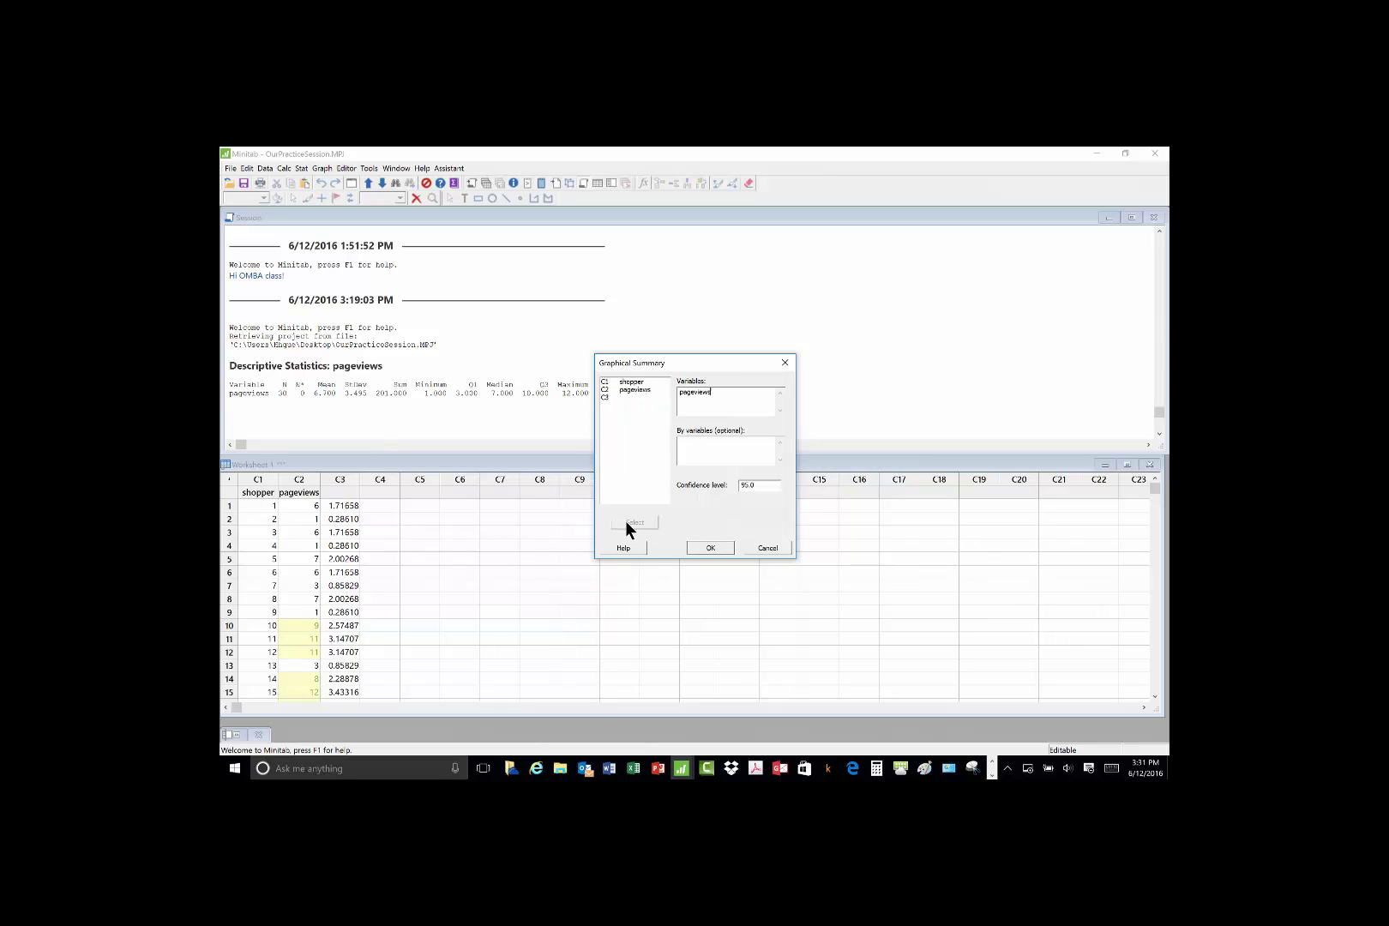
click(715, 548)
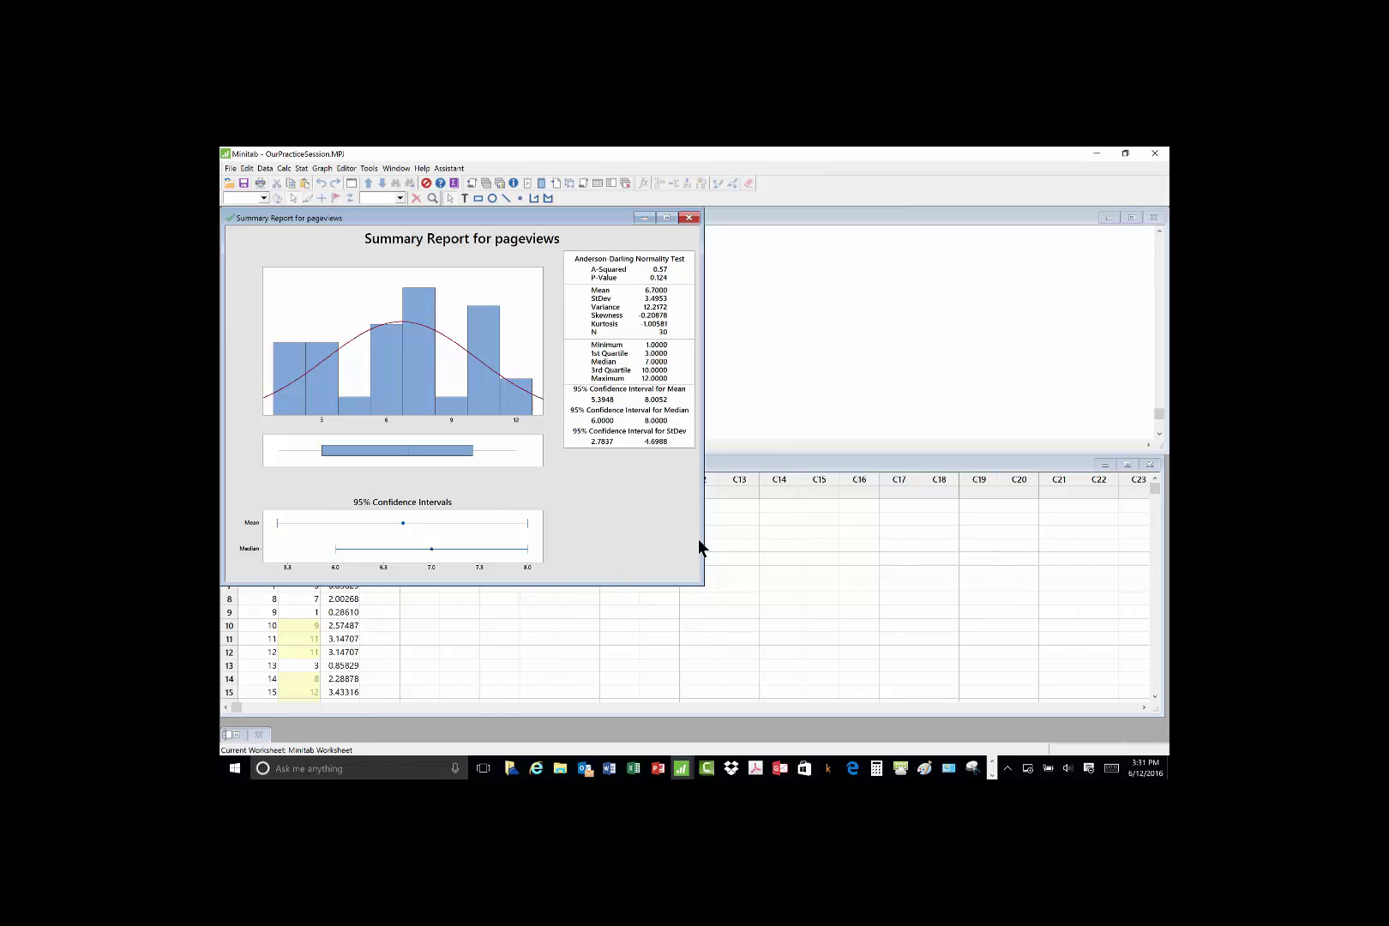
- Enlarge the pageviews summary report to fill the workspace and save the project
click(644, 219)
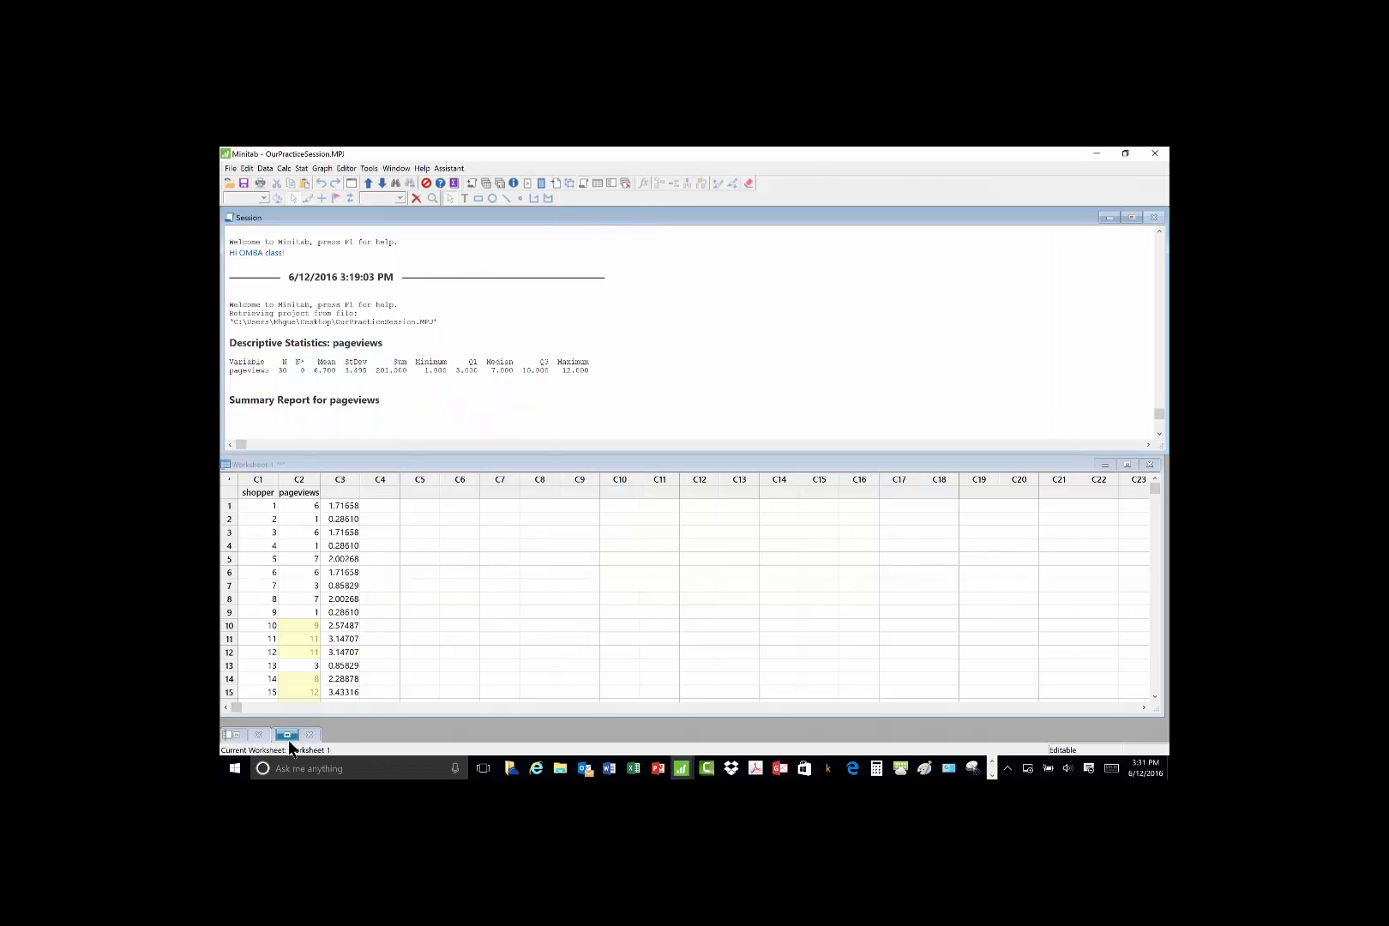
click(290, 738)
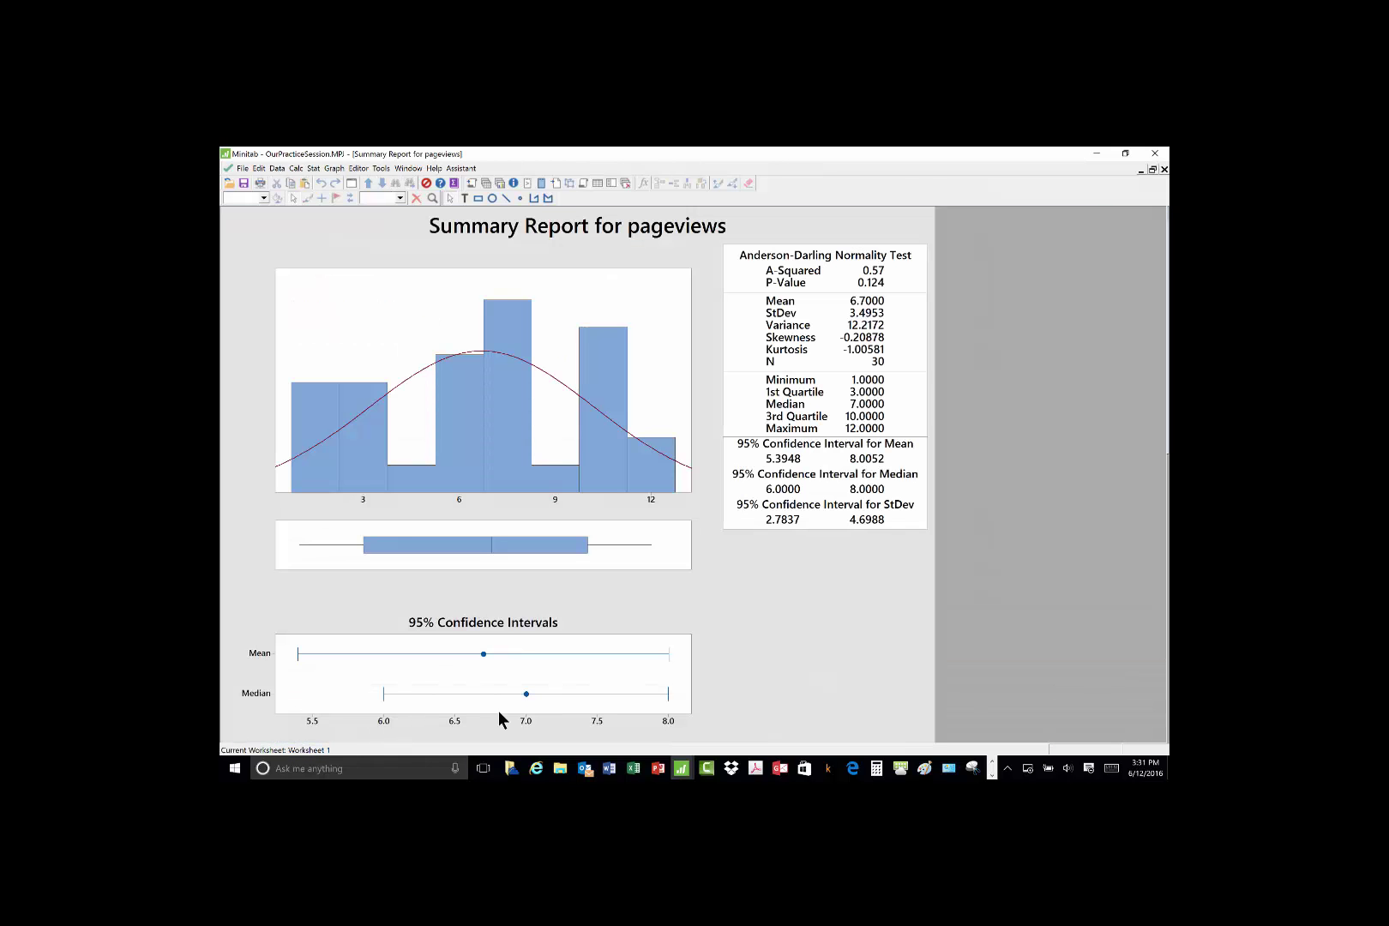
click(242, 169)
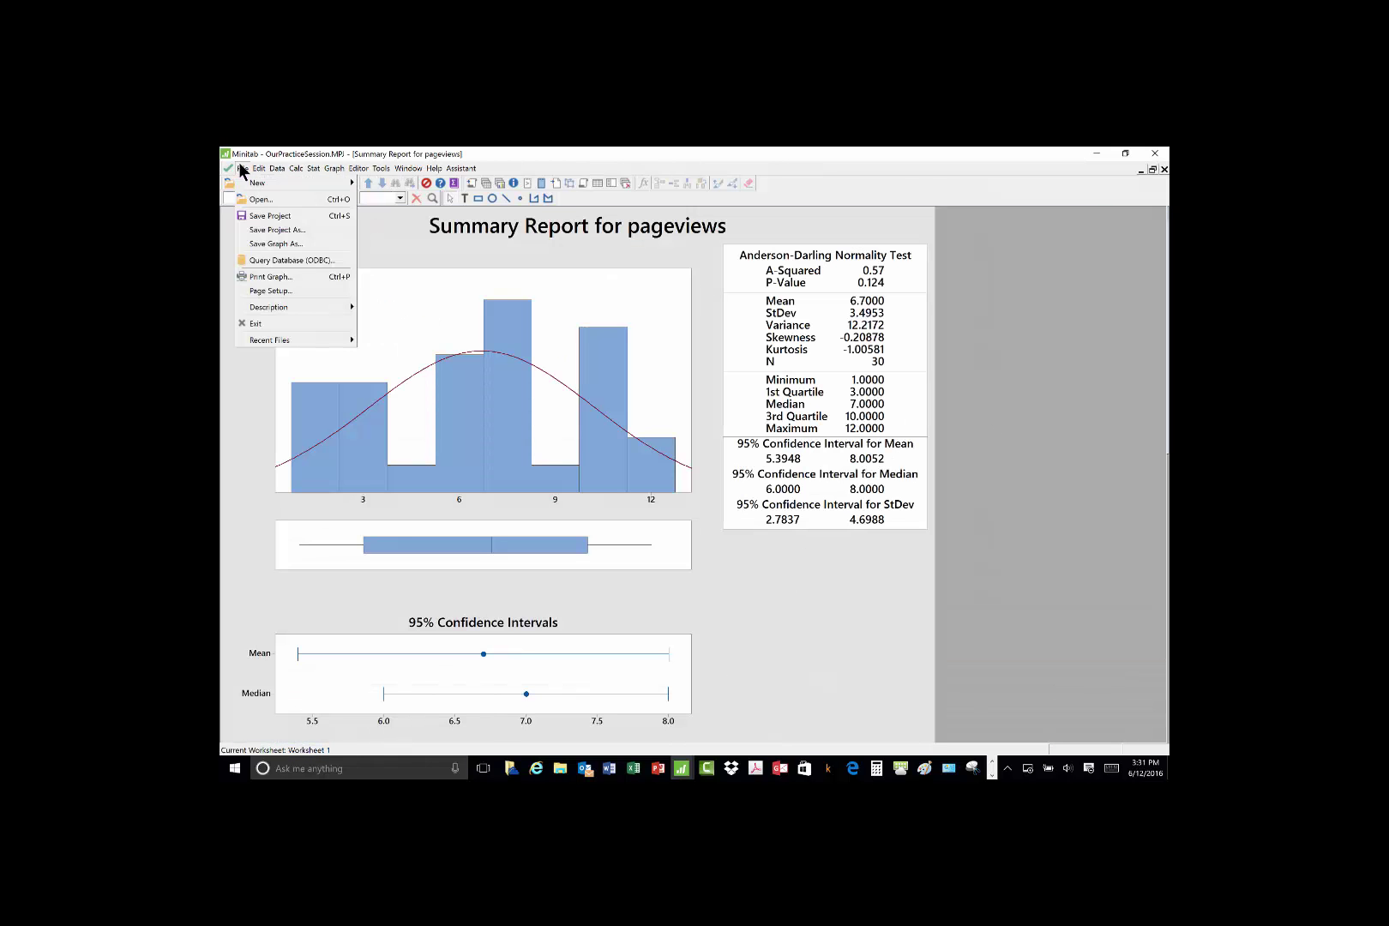
click(251, 217)
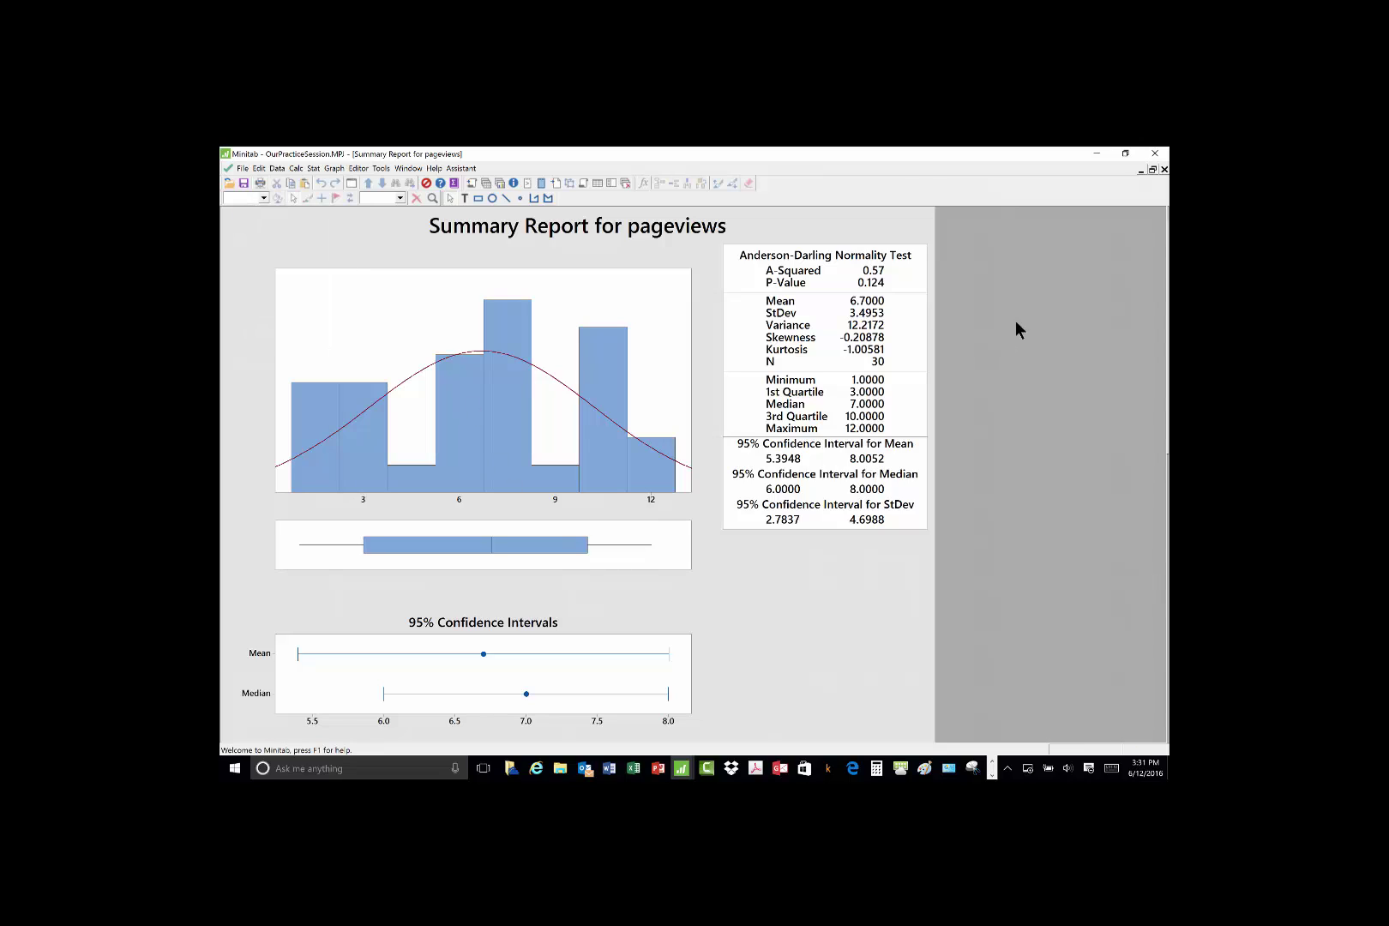